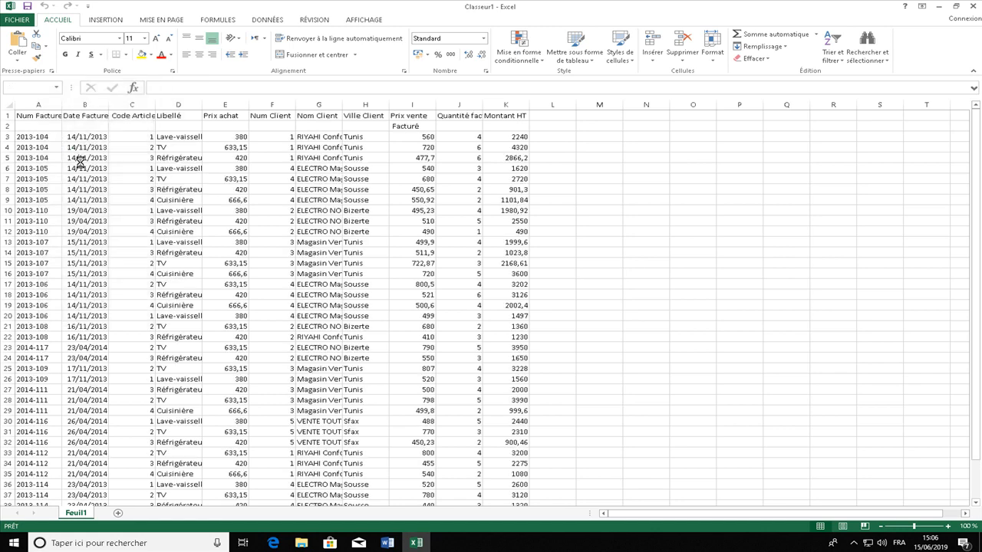
Delete row 2 containing the leftover "Facturé" header text
{"action": "left_click", "coordinate": [79, 162]}
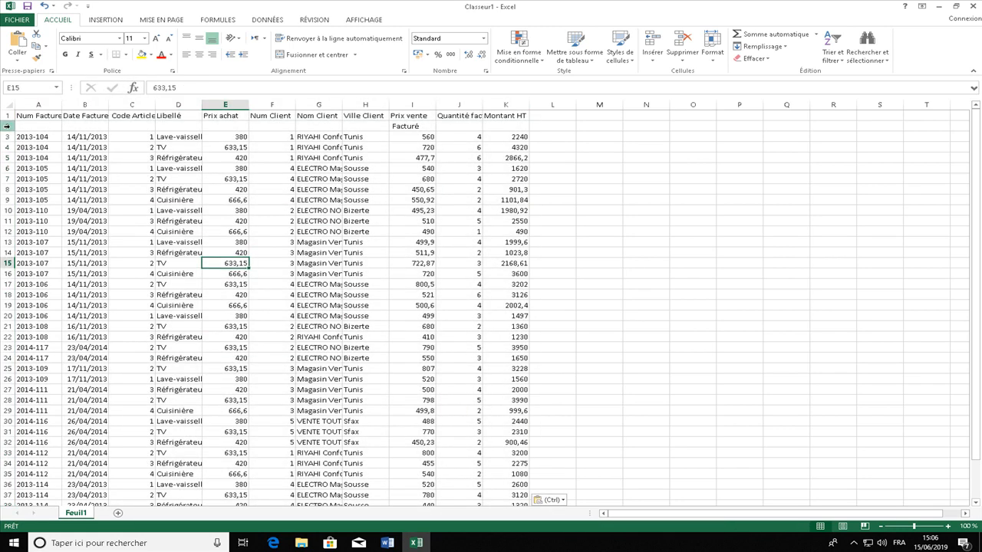
{"action": "left_click", "coordinate": [8, 126]}
{"action": "right_click", "coordinate": [8, 126]}
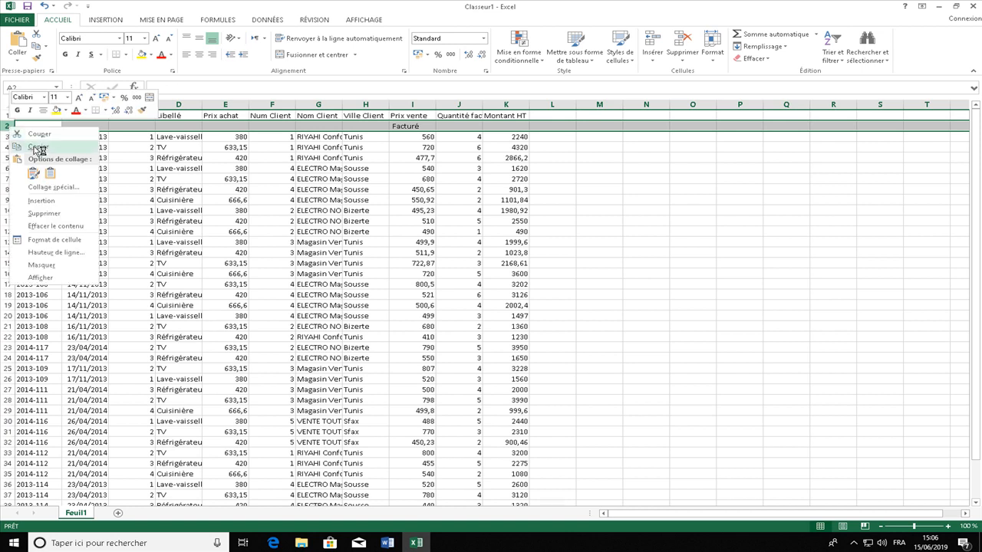
{"action": "left_click", "coordinate": [41, 215]}
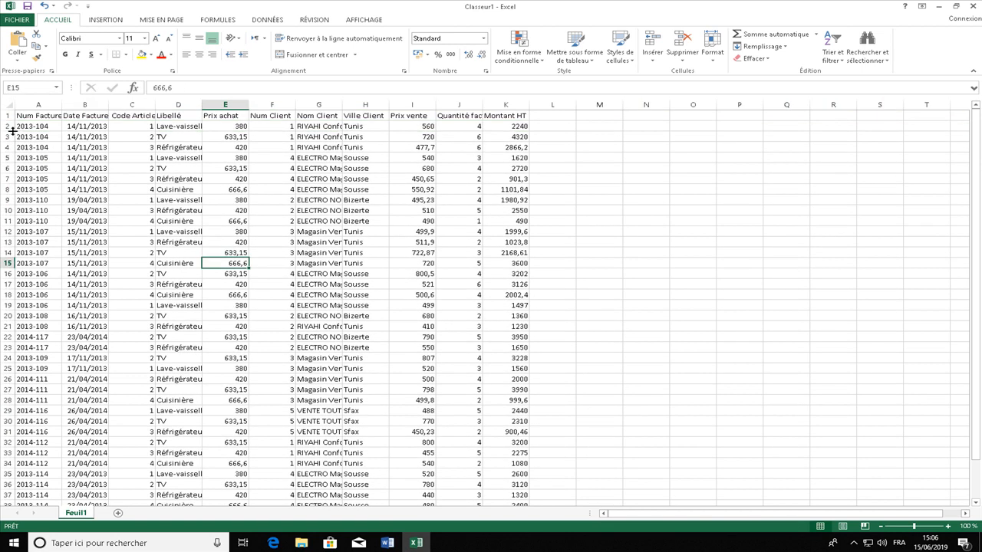
Widen column A containing the invoice numbers to roughly three times its width
{"action": "left_click", "coordinate": [44, 115]}
{"action": "left_click_drag", "start_coordinate": [62, 104], "coordinate": [170, 105]}
{"action": "left_click", "coordinate": [124, 221]}
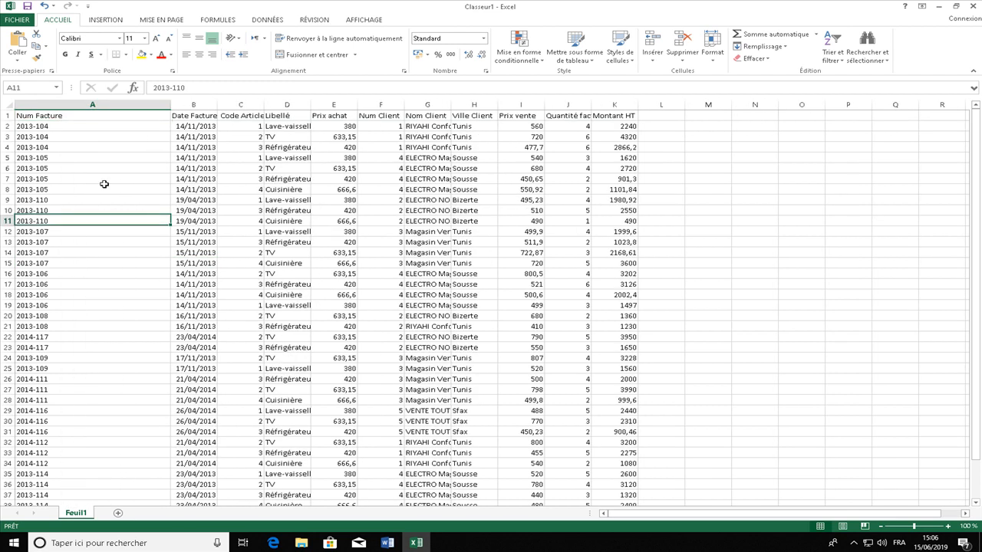
Rename the "Num Facture" header in A1 to Num_fact
{"action": "left_click", "coordinate": [60, 118]}
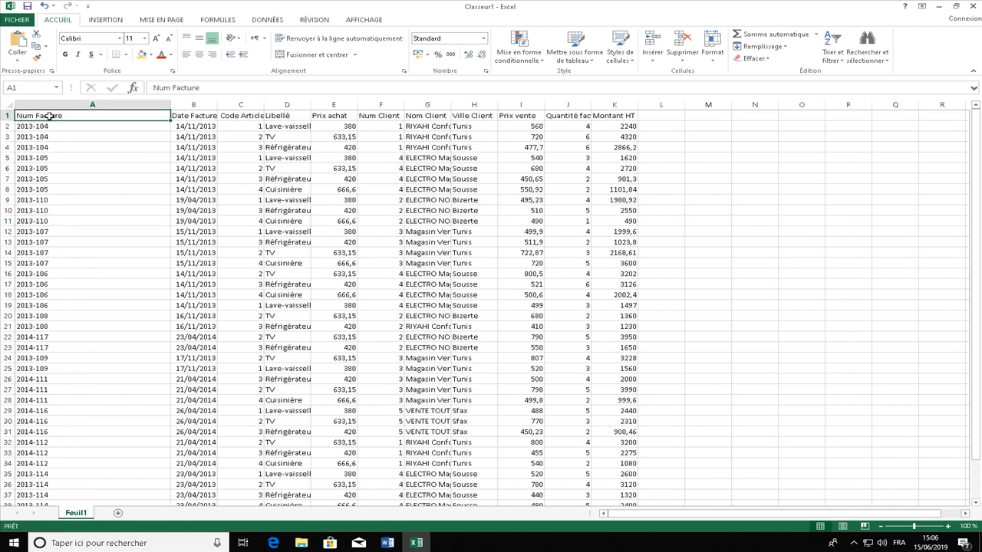
{"action": "double_click", "coordinate": [65, 115]}
{"action": "left_click_drag", "start_coordinate": [64, 115], "coordinate": [37, 115]}
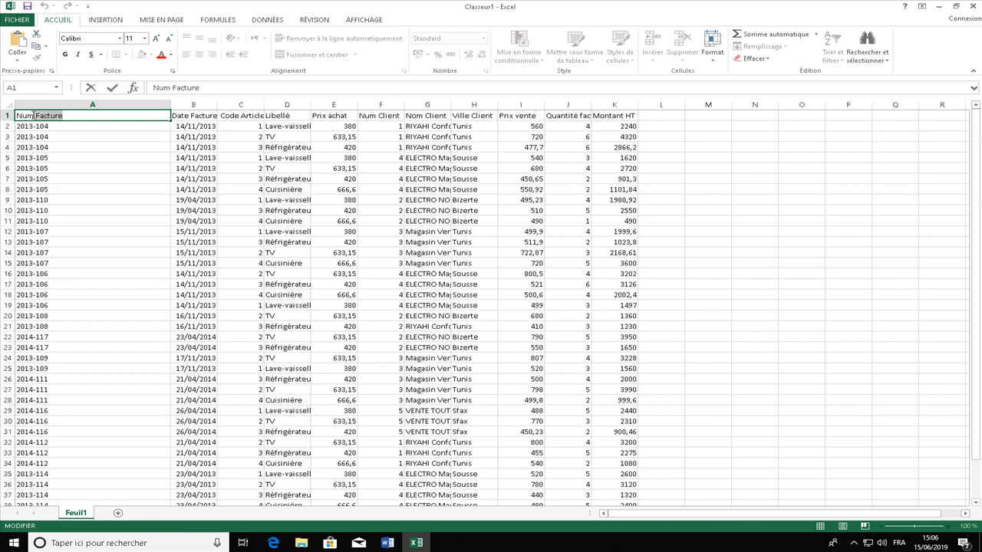
{"action": "key", "text": "BackSpace"}
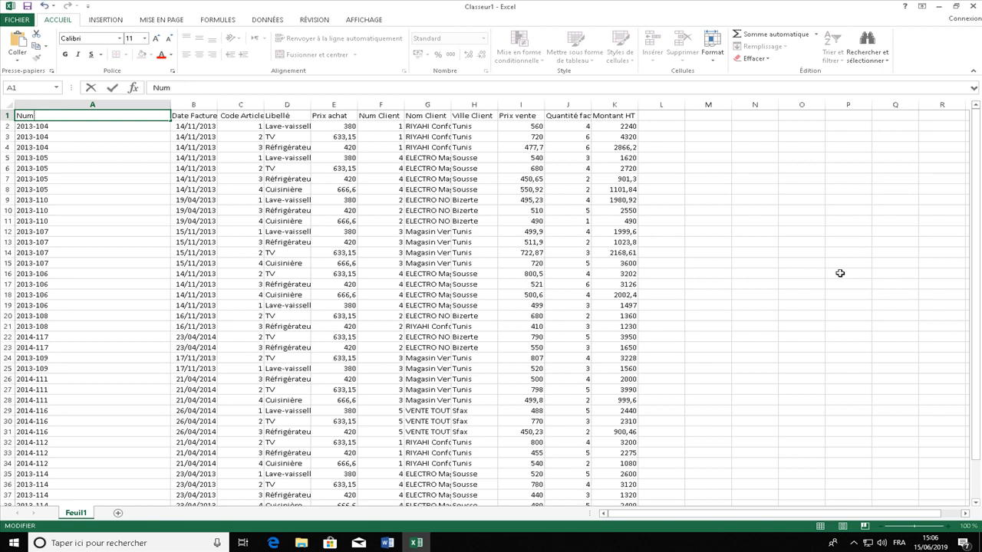
{"action": "type", "text": "_fact"}
Rename the header in B1 to Date_fact and the one in C1 to Code_Art
{"action": "left_click", "coordinate": [191, 116]}
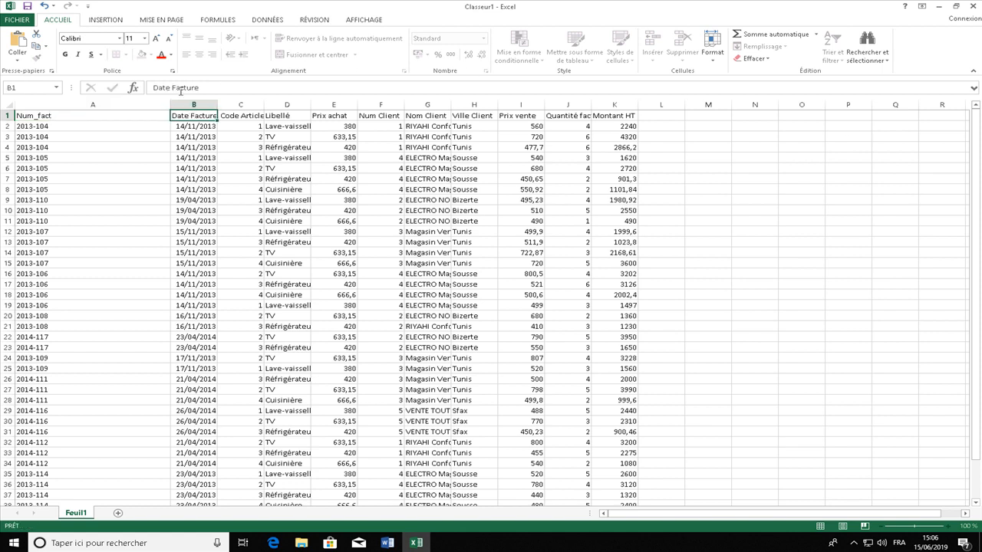
{"action": "left_click_drag", "start_coordinate": [198, 88], "coordinate": [168, 87]}
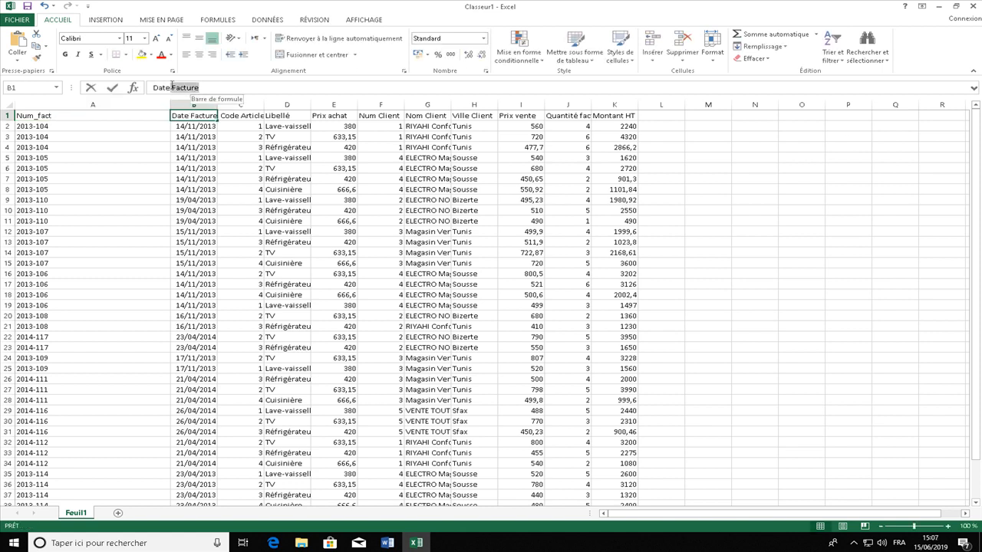
{"action": "key", "text": "BackSpace"}
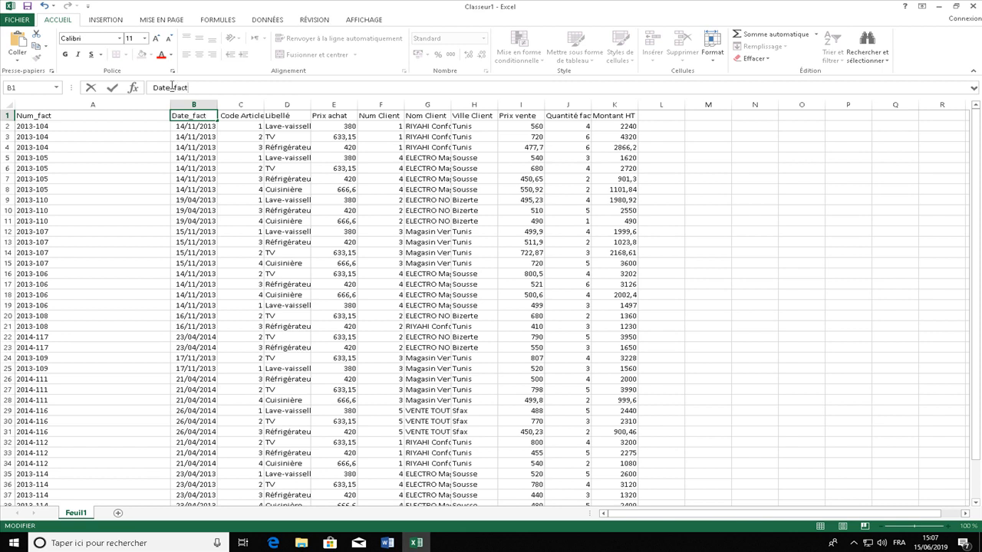
{"action": "key", "text": "Tab"}
{"action": "left_click", "coordinate": [172, 87]}
{"action": "key", "text": "Delete"}
{"action": "type", "text": "_"}
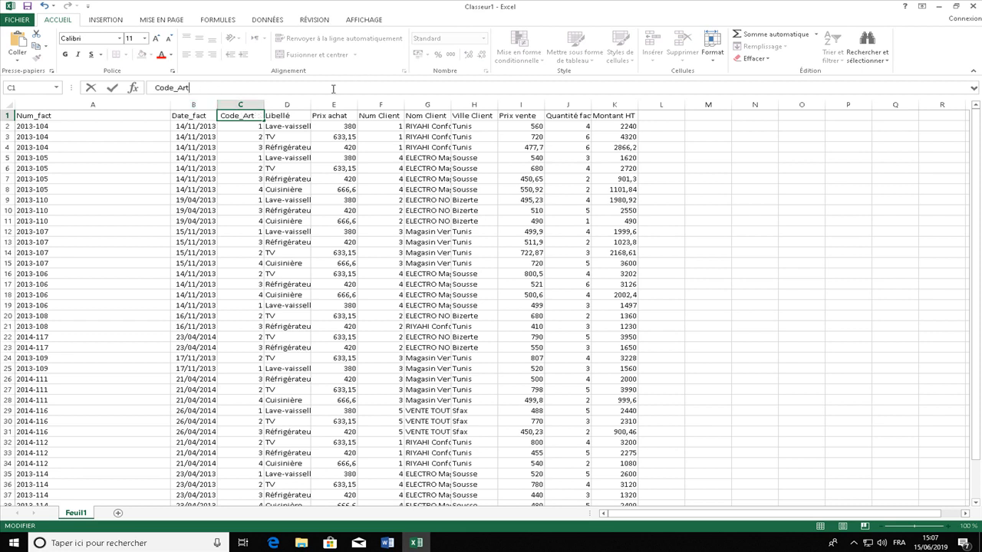
Rename the header in D1 to Lib_art and the one in E1 to PrixAchat
{"action": "left_click", "coordinate": [279, 116]}
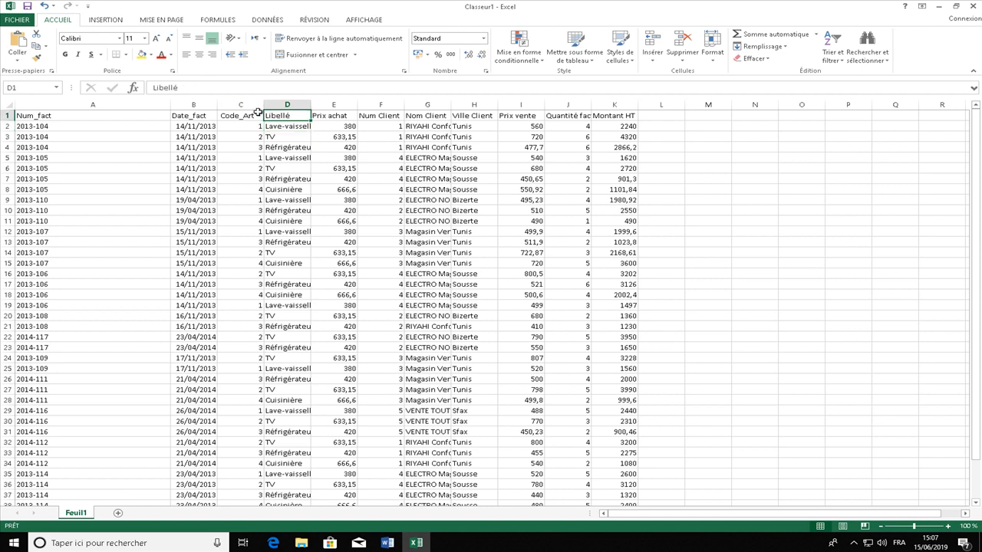
{"action": "left_click", "coordinate": [182, 87]}
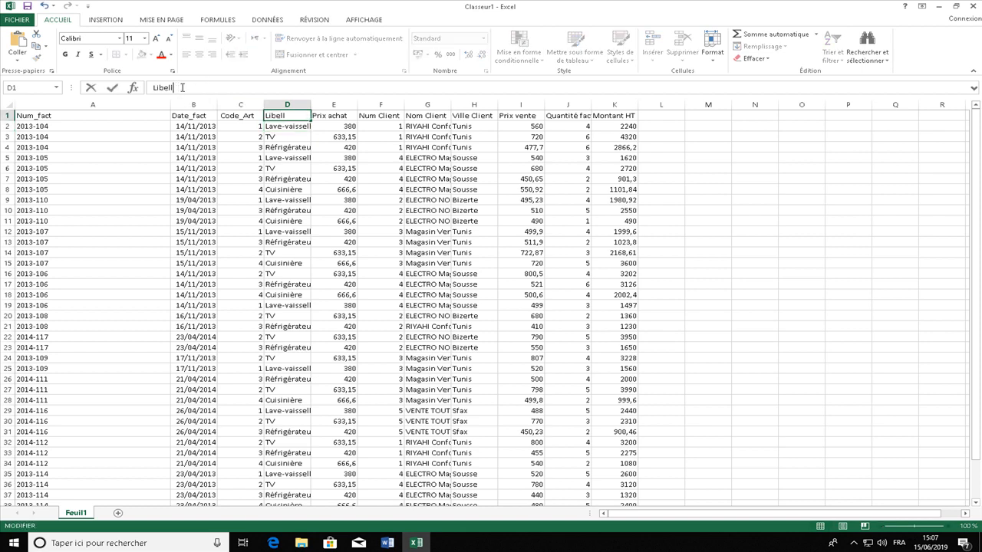
{"action": "key", "text": "BackSpace"}
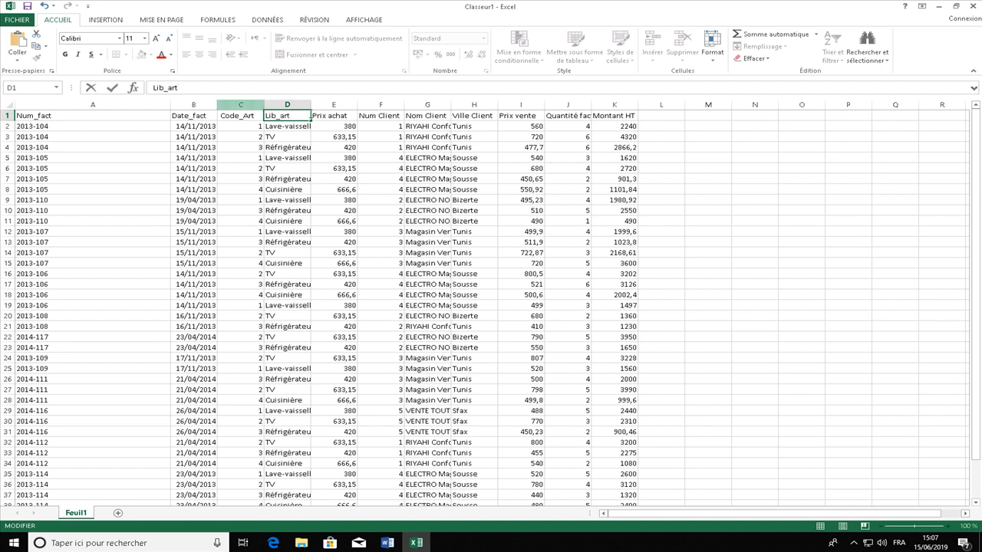
{"action": "left_click", "coordinate": [345, 119]}
{"action": "left_click", "coordinate": [168, 87]}
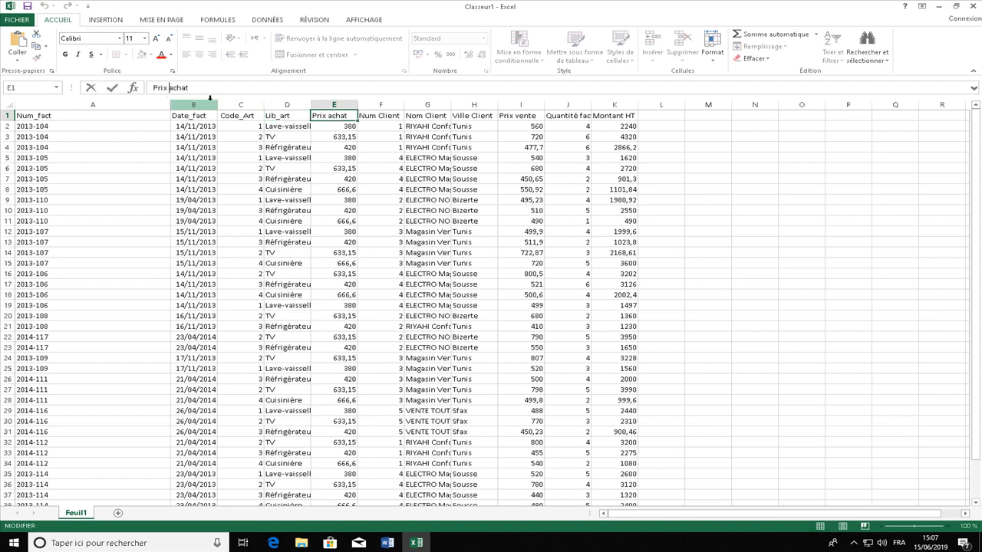
{"action": "key", "text": "BackSpace"}
{"action": "type", "text": "A"}
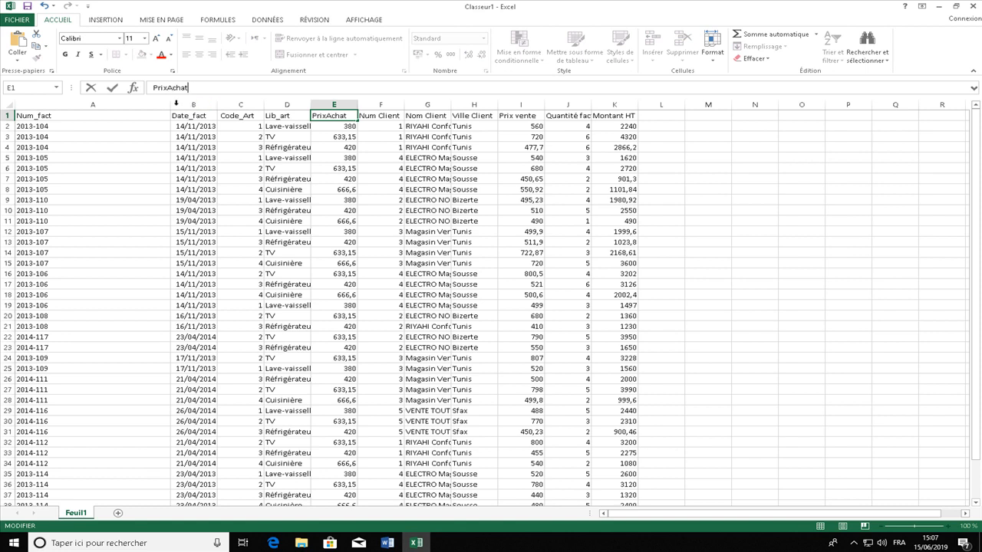
Rename the header in F1 to NumClt and the one in G1 to Nom_Clt
{"action": "left_click", "coordinate": [392, 117]}
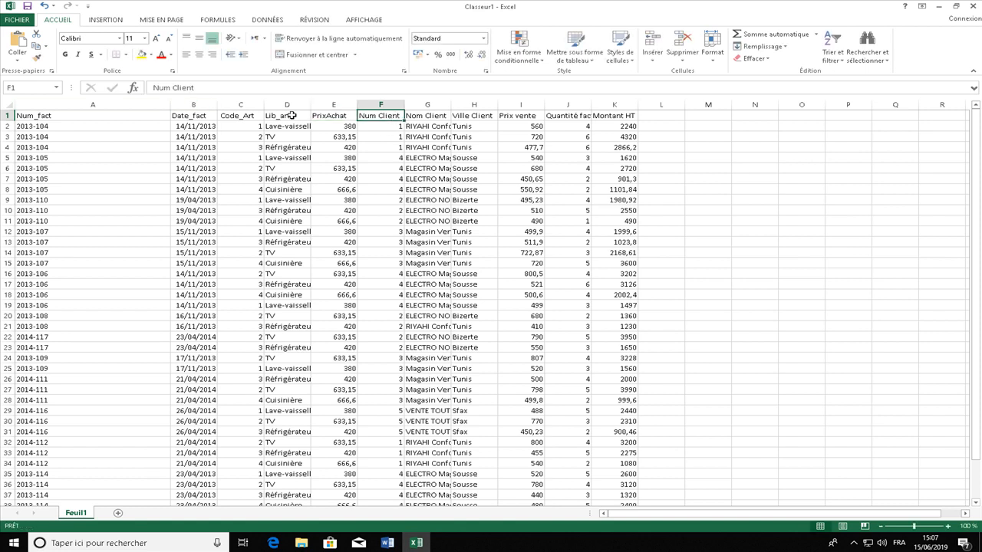
{"action": "left_click", "coordinate": [175, 87]}
{"action": "key", "text": "BackSpace"}
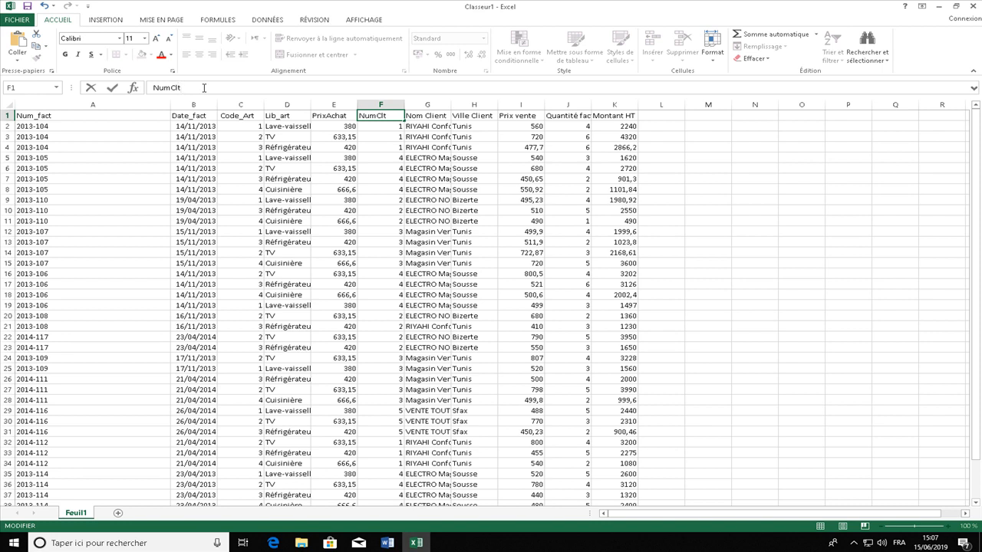
{"action": "left_click", "coordinate": [439, 120]}
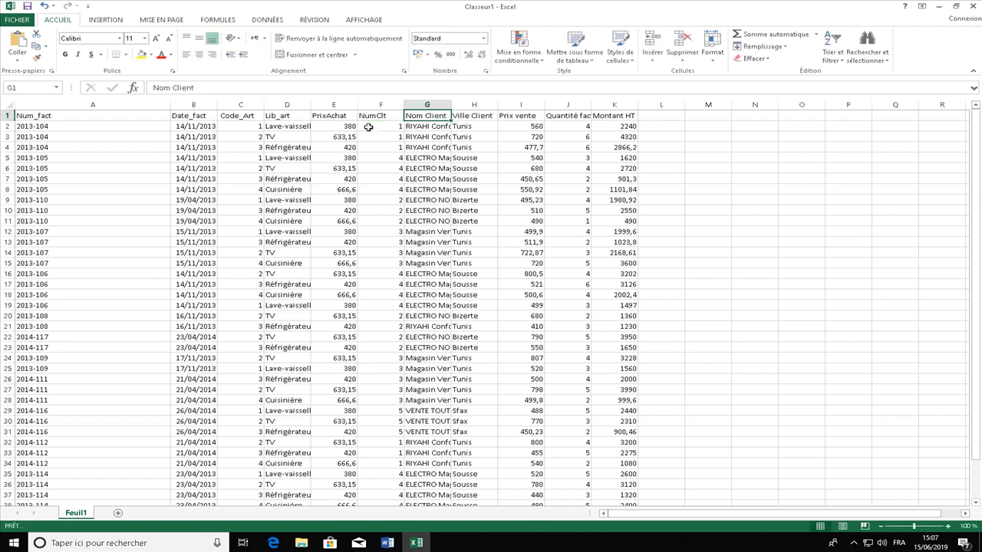
{"action": "left_click", "coordinate": [173, 87]}
{"action": "key", "text": "BackSpace"}
{"action": "key", "text": "BackSpace"}
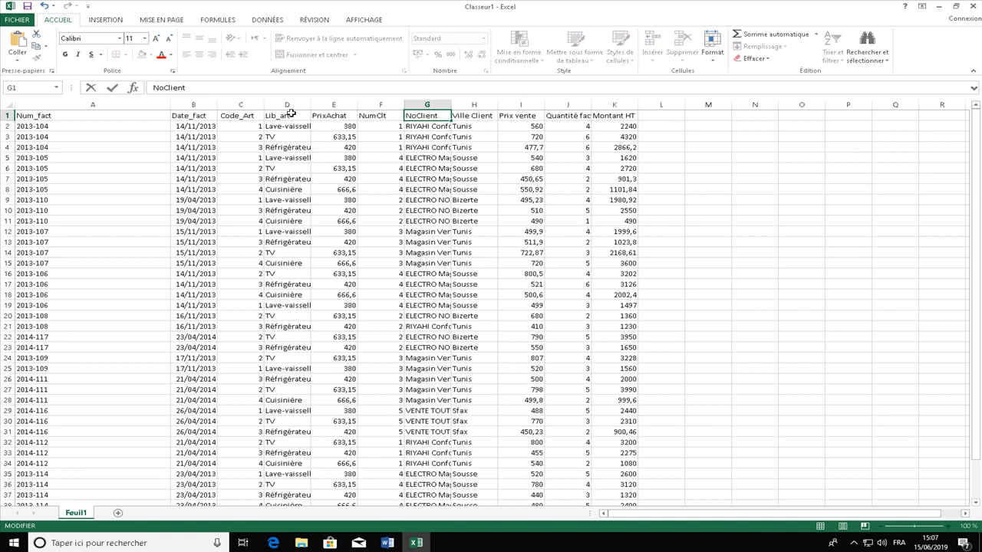
{"action": "type", "text": "m_"}
Rename the header in H1 to Ville_clt and the one in I1 to PrixVente
{"action": "left_click", "coordinate": [474, 115]}
{"action": "left_click", "coordinate": [195, 86]}
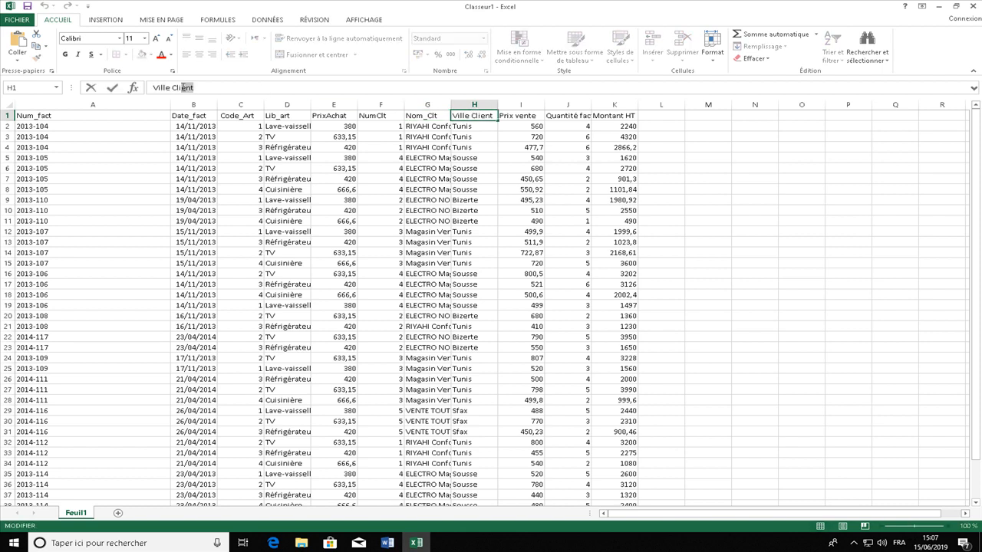
{"action": "type", "text": "_c"}
{"action": "left_click", "coordinate": [530, 115]}
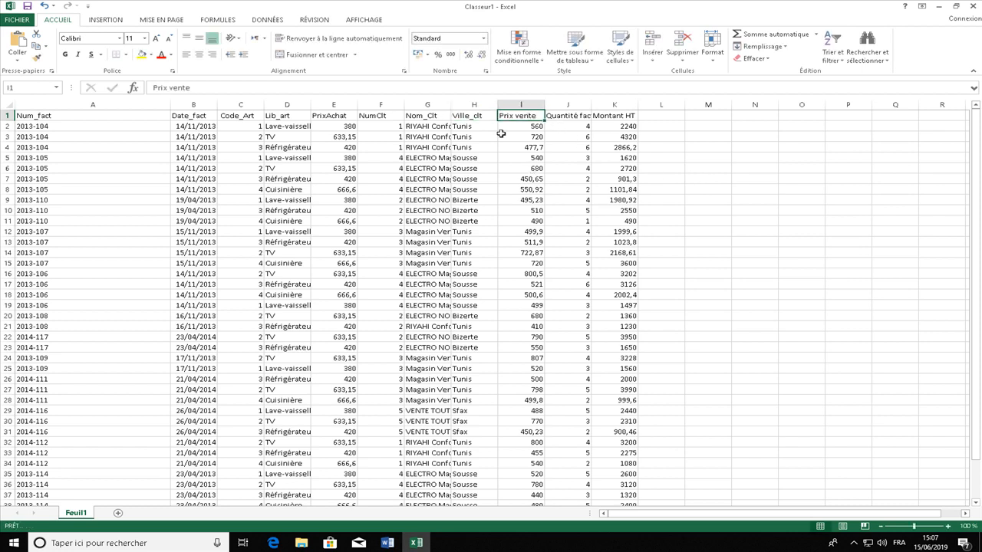
{"action": "left_click", "coordinate": [171, 88]}
{"action": "key", "text": "BackSpace"}
{"action": "key", "text": "Delete"}
{"action": "type", "text": "V"}
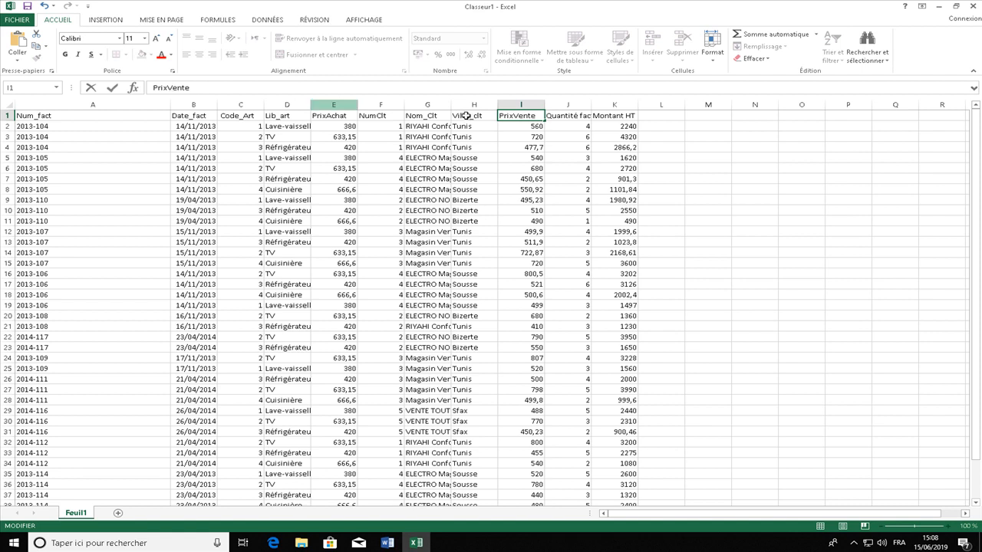
Rename the invoiced quantity header in J1 to Quantite_fact, without accent or space
{"action": "left_click", "coordinate": [576, 115]}
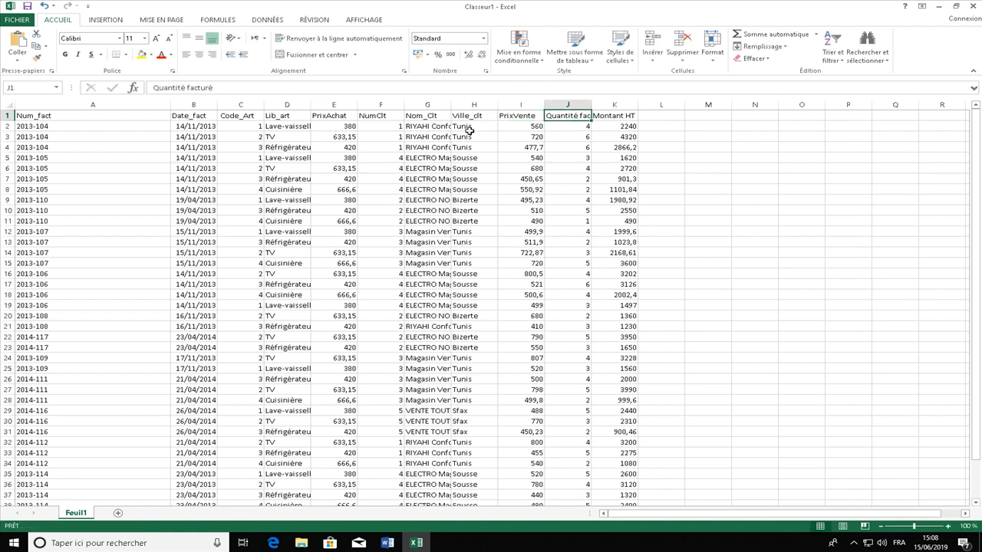
{"action": "left_click", "coordinate": [216, 87]}
{"action": "left_click", "coordinate": [216, 88]}
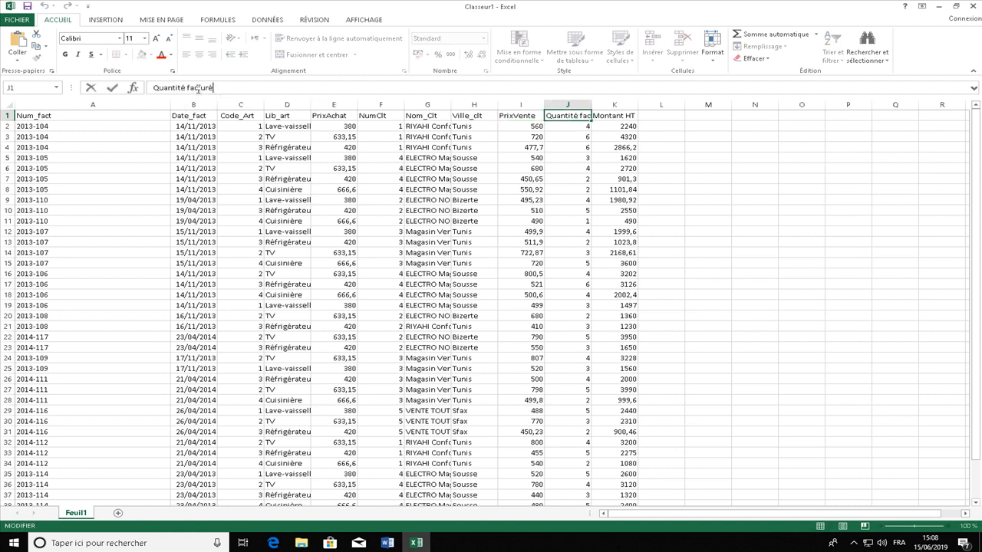
{"action": "left_click", "coordinate": [188, 88]}
{"action": "key", "text": "BackSpace"}
{"action": "type", "text": "e"}
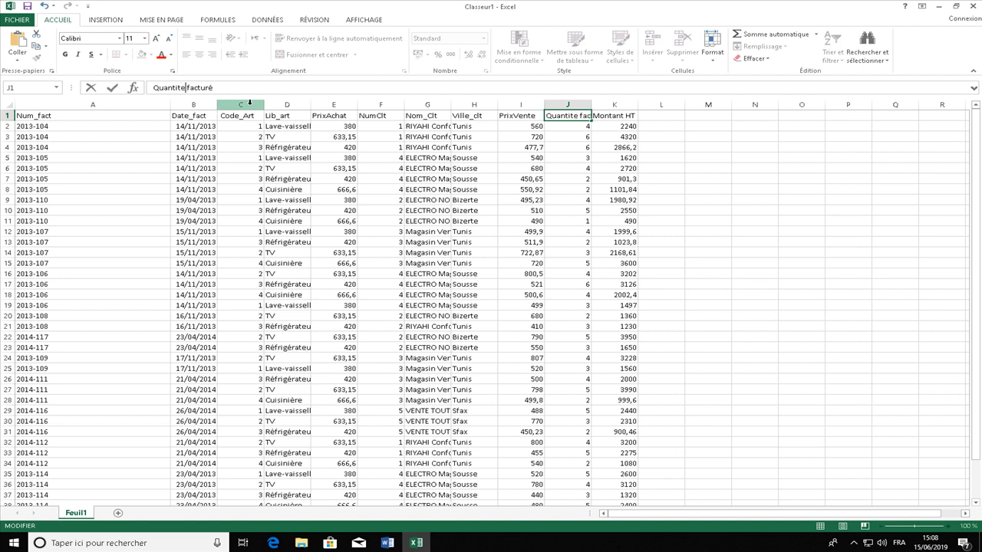
{"action": "key", "text": "Delete"}
{"action": "type", "text": "_"}
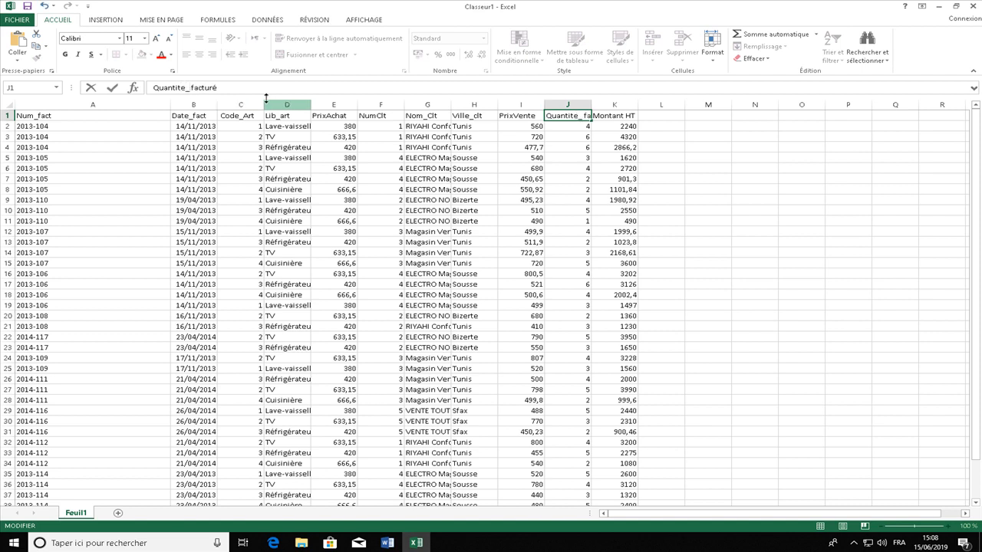
{"action": "key", "text": "BackSpace"}
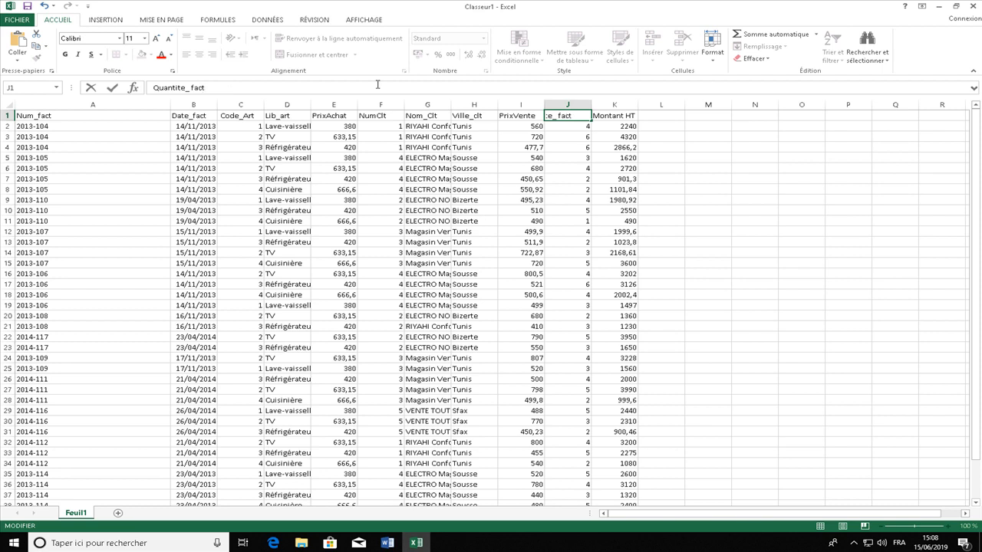
Clear the contents of the entire "Montant HT" column K
{"action": "left_click", "coordinate": [620, 117]}
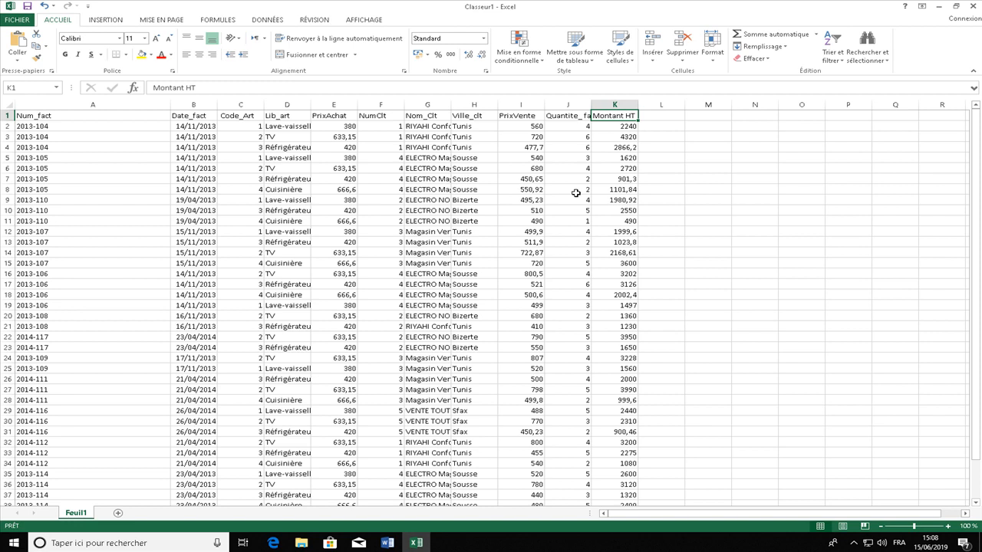
{"action": "left_click", "coordinate": [620, 106]}
{"action": "right_click", "coordinate": [622, 107]}
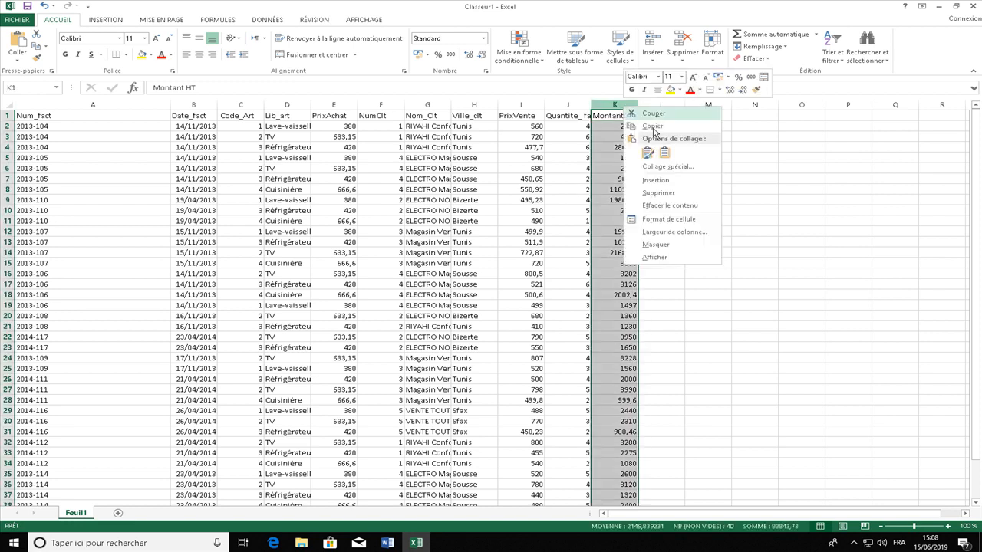
{"action": "left_click", "coordinate": [668, 206]}
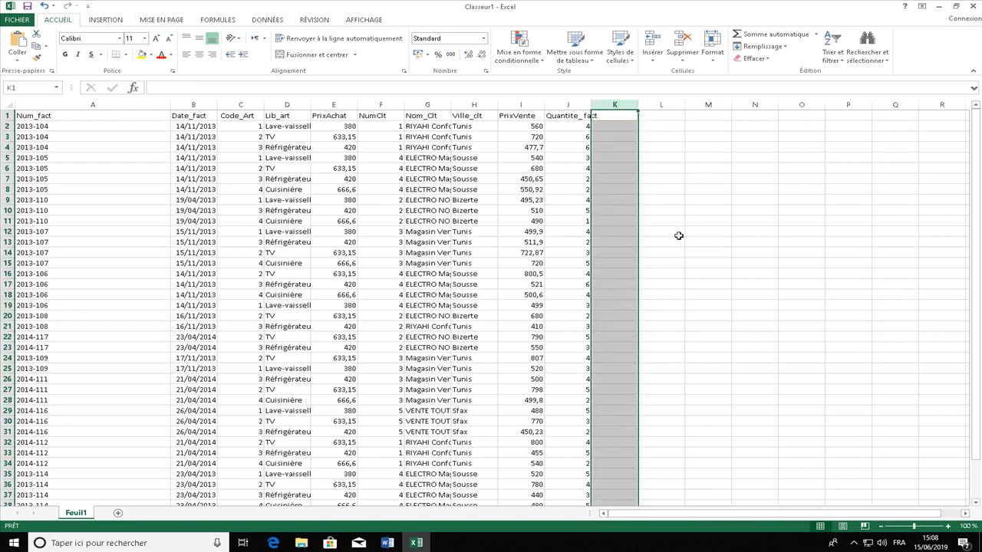
{"action": "left_click", "coordinate": [454, 212]}
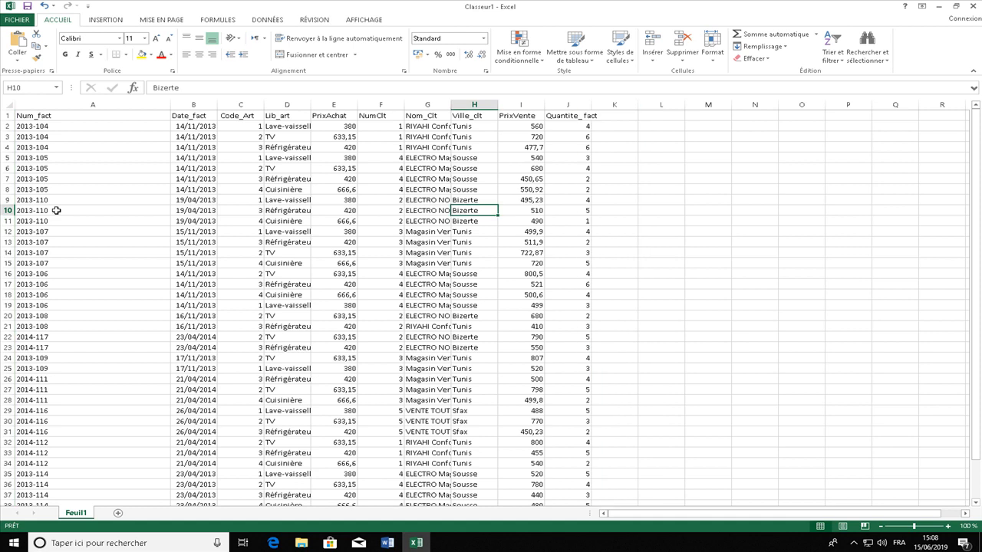
Add a new worksheet after Feuil1 and name it Article
{"action": "left_click", "coordinate": [69, 147]}
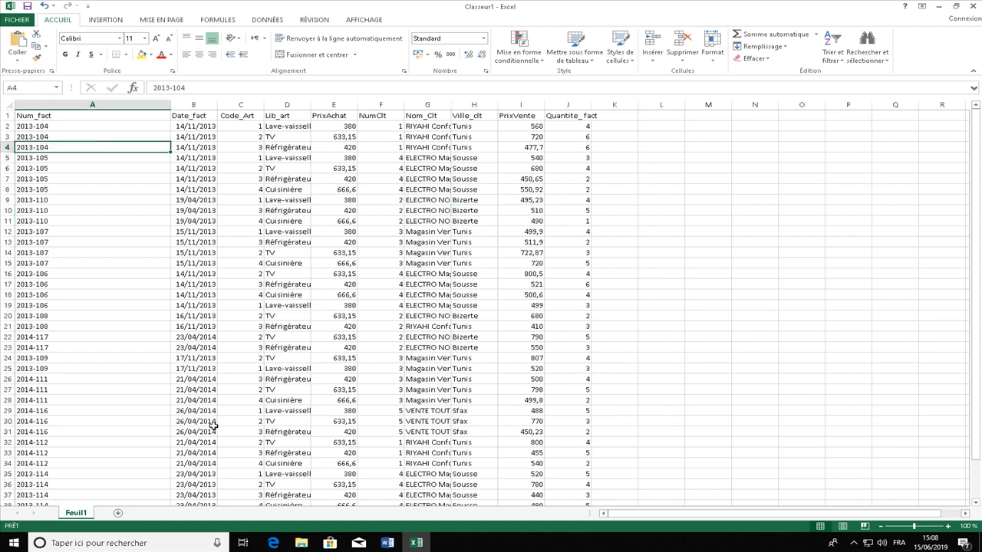
{"action": "left_click", "coordinate": [119, 514]}
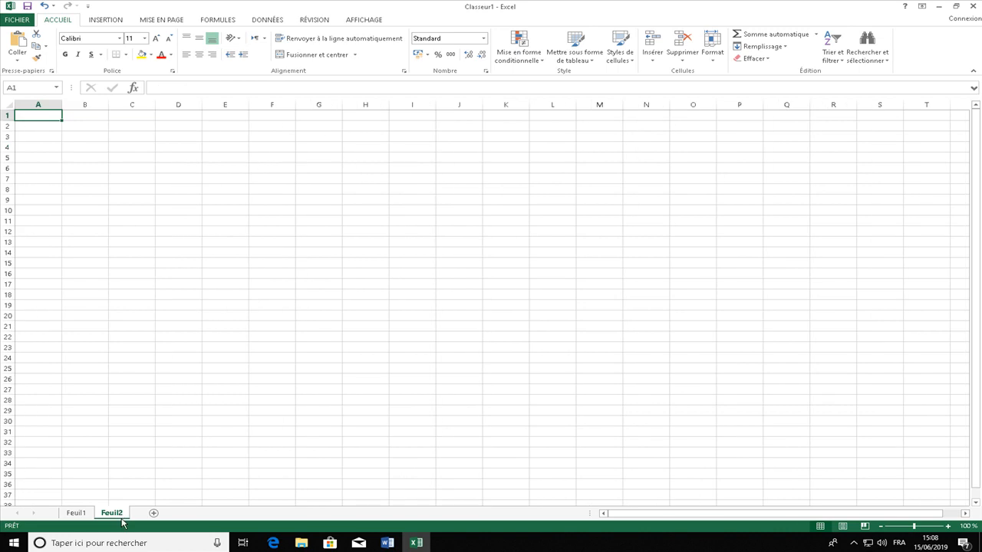
{"action": "double_click", "coordinate": [115, 513]}
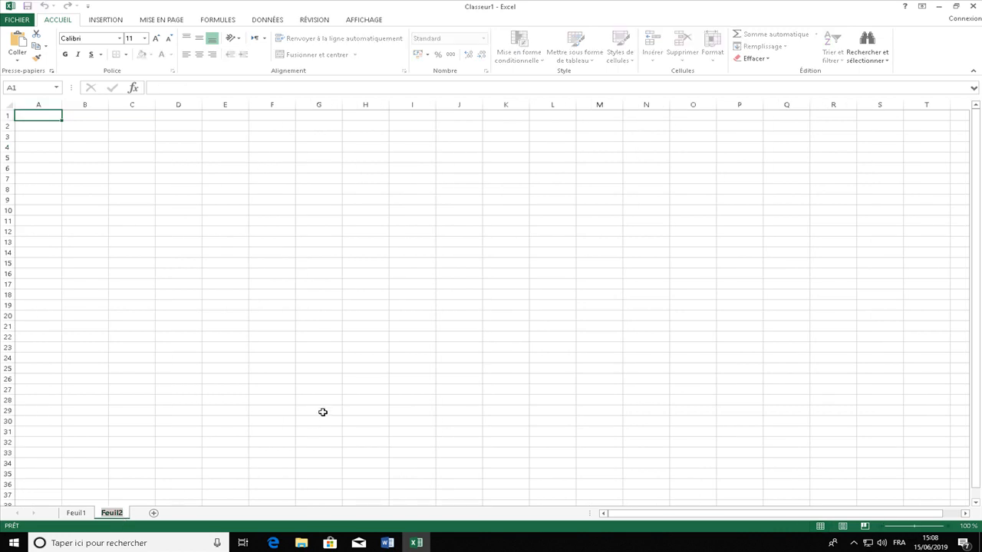
{"action": "type", "text": "Article"}
{"action": "left_click", "coordinate": [171, 475]}
Add another worksheet after Article and name it Client
{"action": "left_click", "coordinate": [154, 514]}
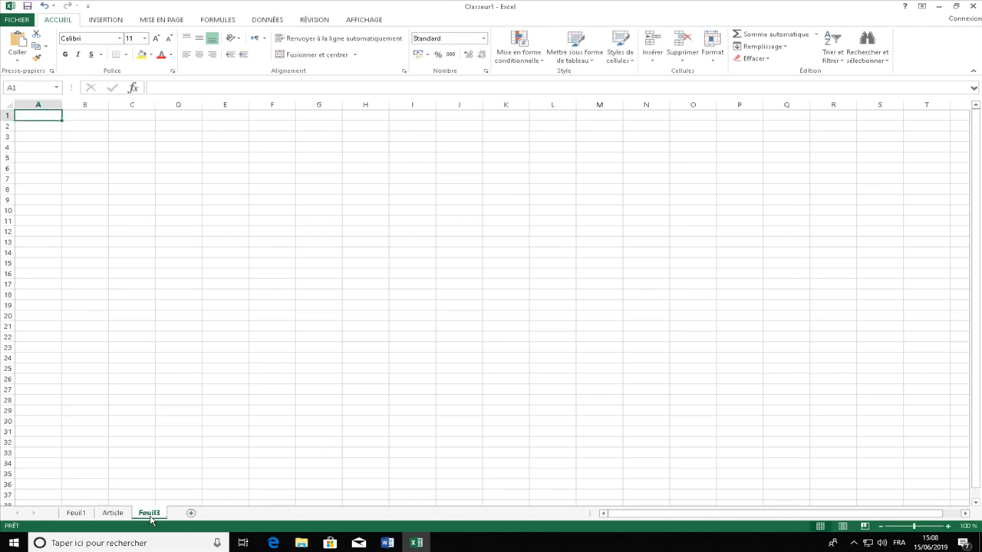
{"action": "double_click", "coordinate": [150, 513]}
{"action": "type", "text": "dlient"}
{"action": "key", "text": "Return"}
Add a further worksheet after Client and name it Facture
{"action": "left_click", "coordinate": [192, 514]}
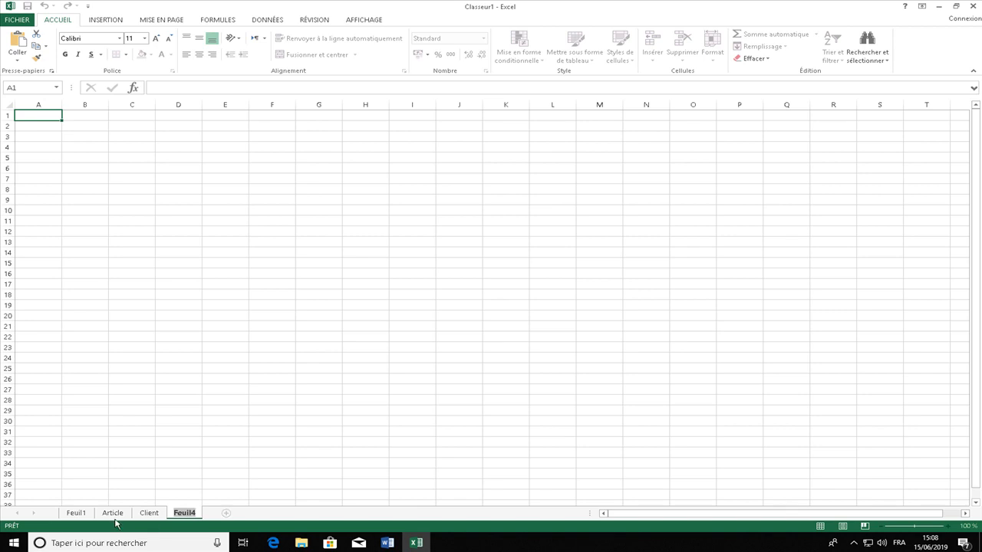
{"action": "type", "text": "Facture"}
{"action": "left_click", "coordinate": [365, 347]}
Copy the Code_Art, Lib_art and PrixAchat data with headers, range C1:E40, from Feuil1
{"action": "left_click", "coordinate": [89, 512]}
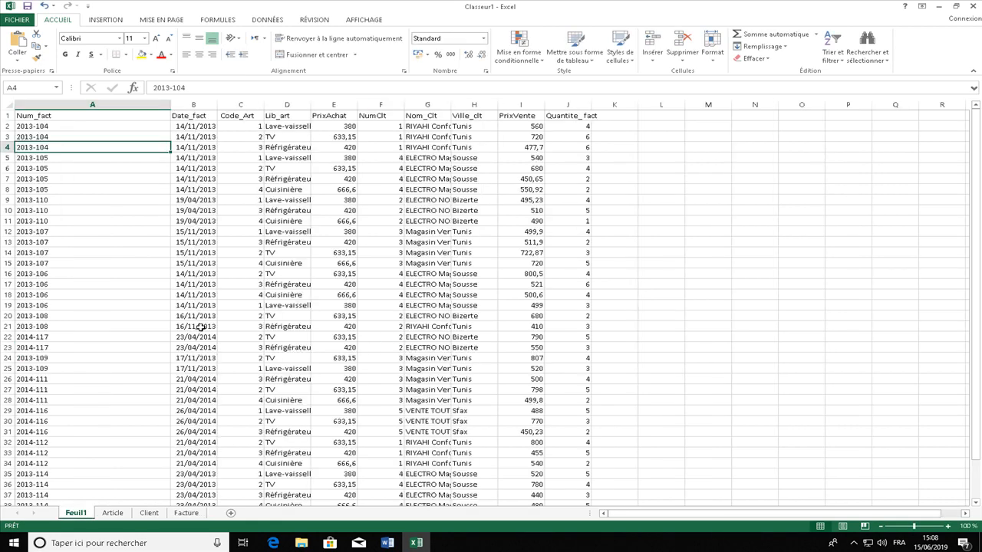
{"action": "left_click", "coordinate": [197, 326]}
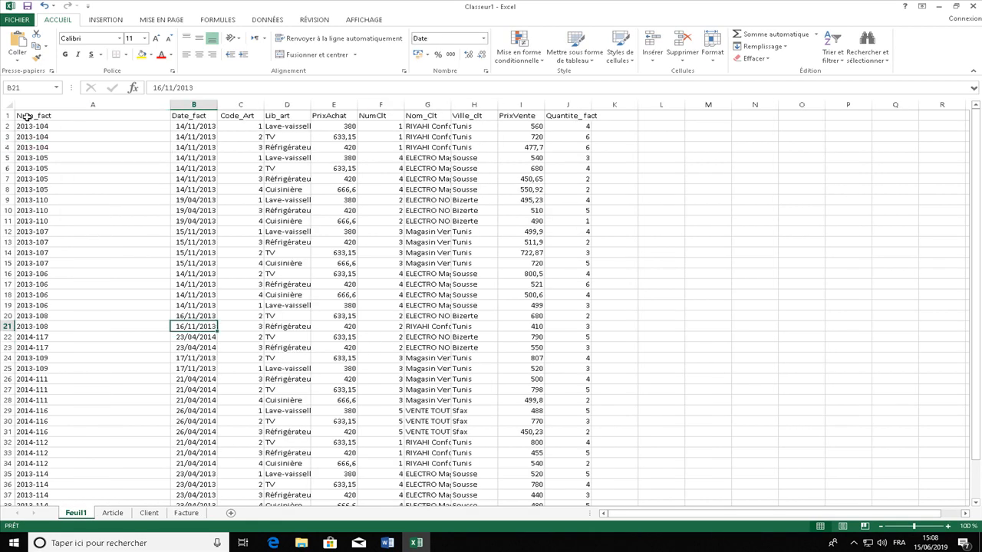
{"action": "left_click_drag", "start_coordinate": [242, 115], "coordinate": [327, 115]}
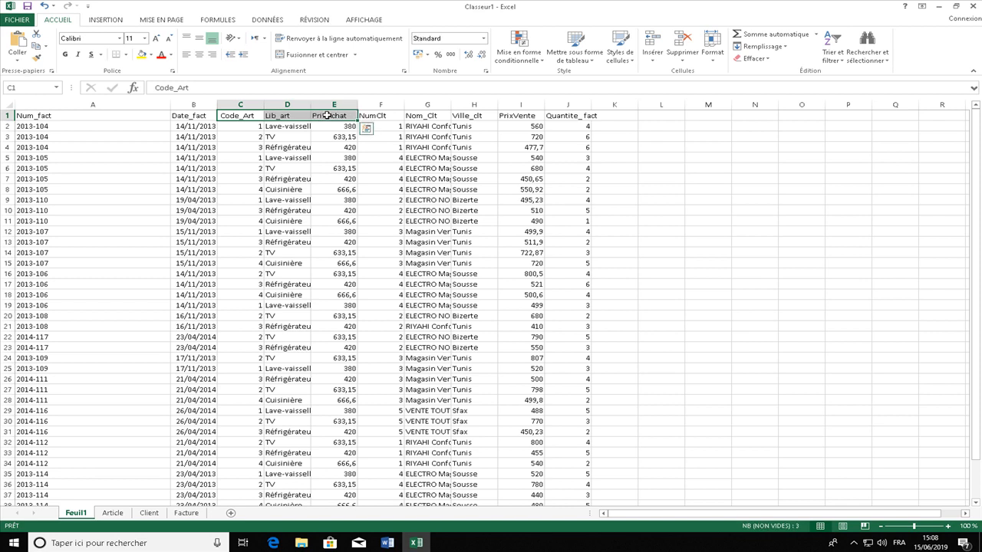
{"action": "key", "text": "shift+Down"}
{"action": "key", "text": "shift+Down"}
{"action": "key", "text": "shift+Down"}
{"action": "key", "text": "shift+Down"}
{"action": "key", "text": "shift+Down"}
{"action": "key", "text": "shift+Down"}
{"action": "key", "text": "shift+Down"}
{"action": "key", "text": "shift+Down"}
{"action": "key", "text": "shift+Down"}
{"action": "key", "text": "shift+Down"}
{"action": "key", "text": "shift+Down"}
{"action": "key", "text": "shift+Down"}
{"action": "key", "text": "shift+Down"}
{"action": "key", "text": "shift+Down"}
{"action": "key", "text": "shift+Down"}
{"action": "key", "text": "shift+Down"}
{"action": "key", "text": "shift+Down"}
{"action": "key", "text": "shift+Down"}
{"action": "key", "text": "shift+Down"}
{"action": "key", "text": "shift+Down"}
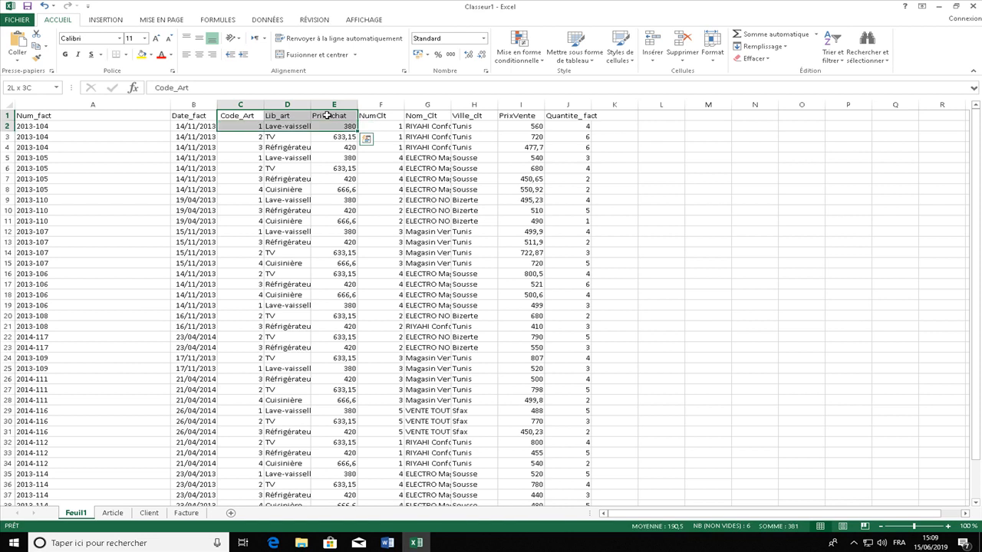
{"action": "key", "text": "shift+Down"}
{"action": "key", "text": "shift+Down"}
{"action": "key", "text": "shift+Down"}
{"action": "key", "text": "shift+Down"}
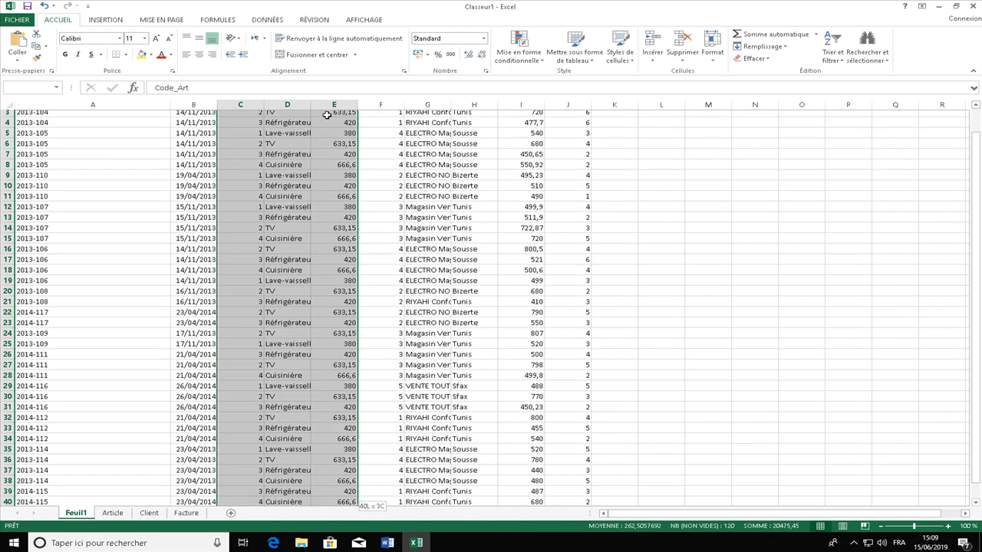
{"action": "key", "text": "shift+Up"}
{"action": "key", "text": "shift+Up"}
{"action": "key", "text": "shift+Up"}
{"action": "key", "text": "shift+Down"}
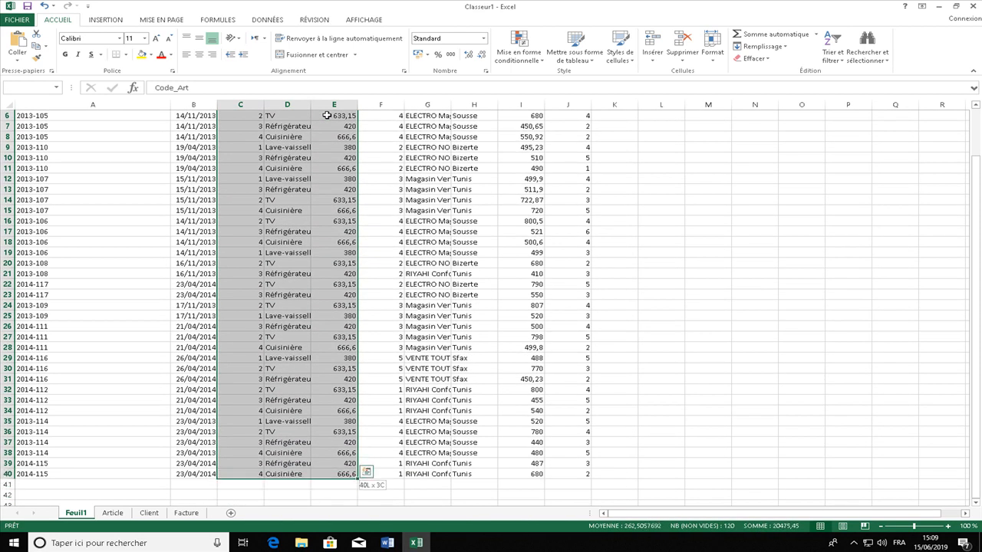
{"action": "key", "text": "ctrl+c"}
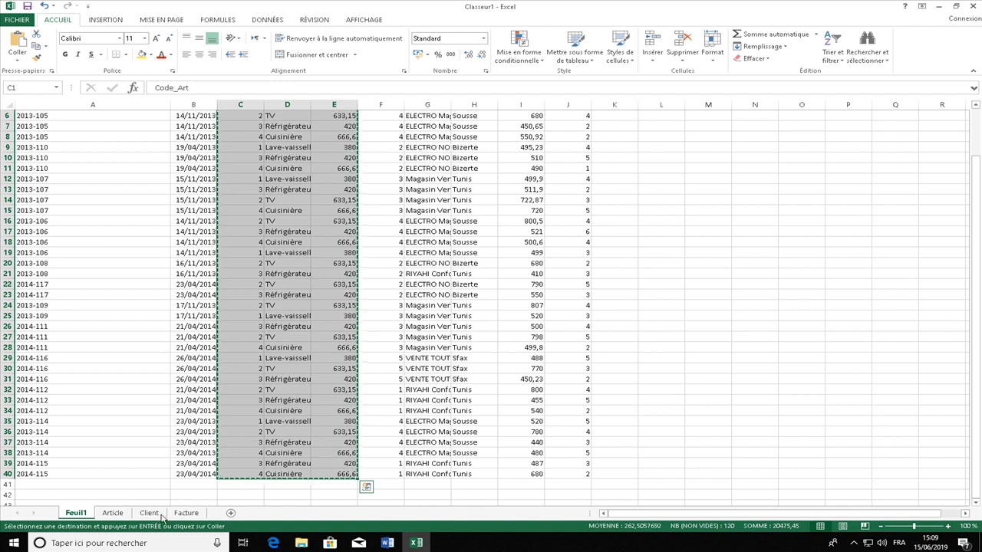
Paste the copied article data into the Article sheet starting at A1
{"action": "left_click", "coordinate": [113, 512]}
{"action": "left_click", "coordinate": [40, 105]}
{"action": "left_click", "coordinate": [43, 114]}
{"action": "right_click", "coordinate": [44, 113]}
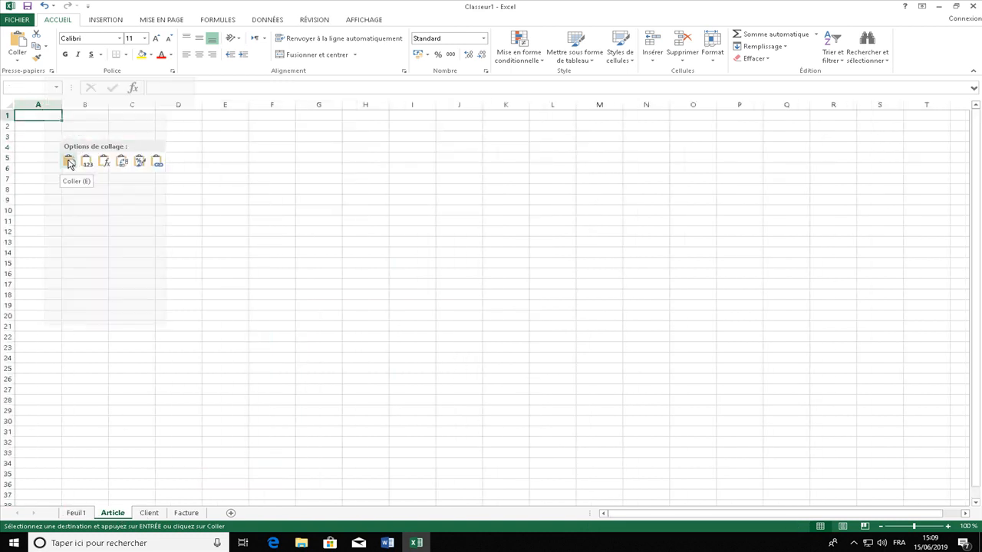
{"action": "left_click", "coordinate": [69, 162]}
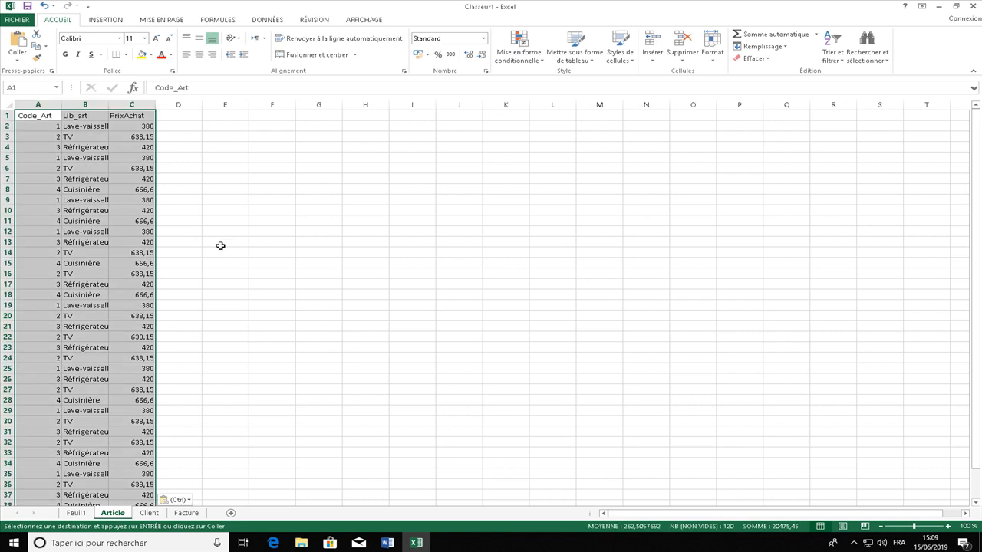
Remove duplicate rows from the article data, comparing Code_Art, Lib_art and PrixAchat with the first row as headers
{"action": "left_click", "coordinate": [278, 21]}
{"action": "left_click", "coordinate": [483, 55]}
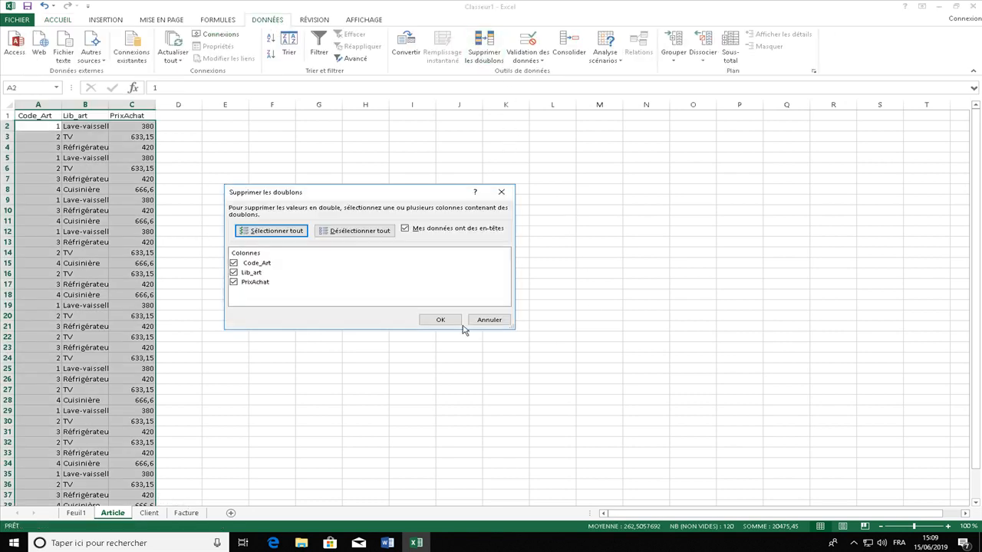
{"action": "left_click", "coordinate": [439, 321]}
{"action": "left_click", "coordinate": [492, 292]}
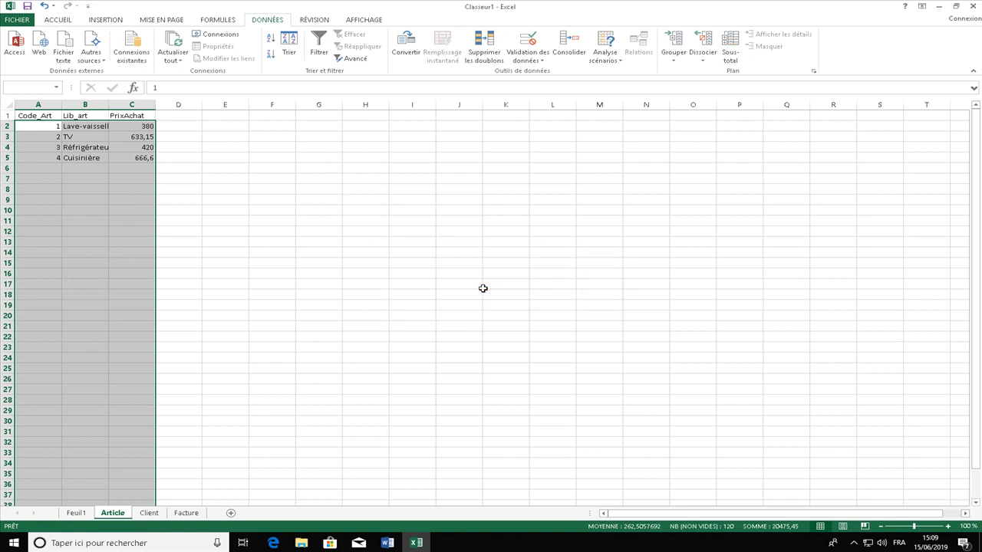
{"action": "left_click", "coordinate": [234, 293]}
{"action": "left_click", "coordinate": [37, 124]}
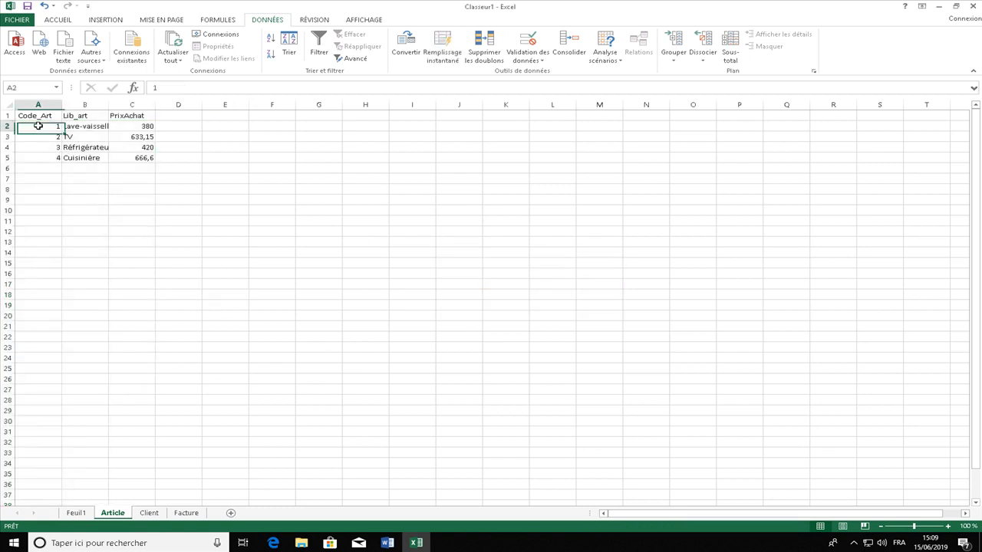
{"action": "left_click", "coordinate": [37, 136]}
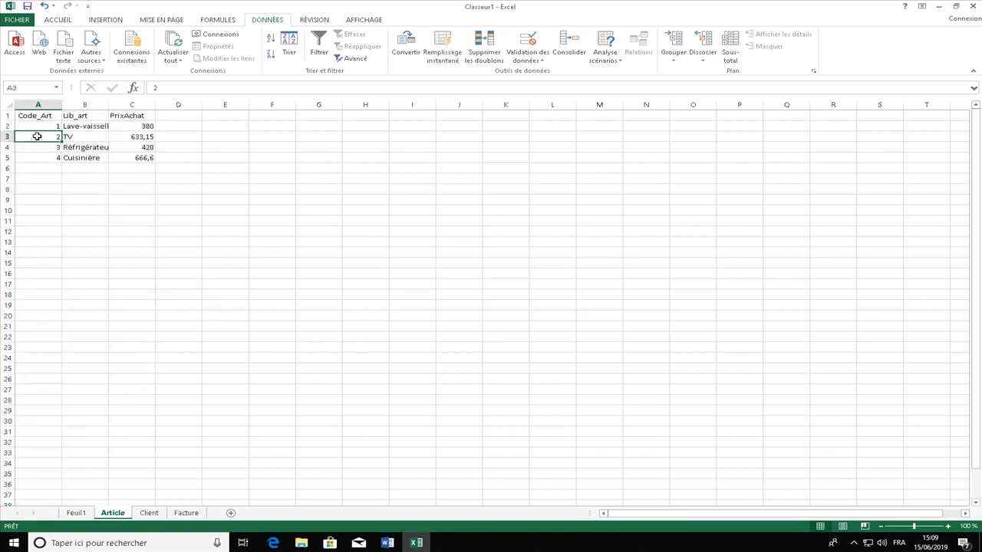
{"action": "left_click", "coordinate": [36, 146]}
{"action": "left_click", "coordinate": [37, 159]}
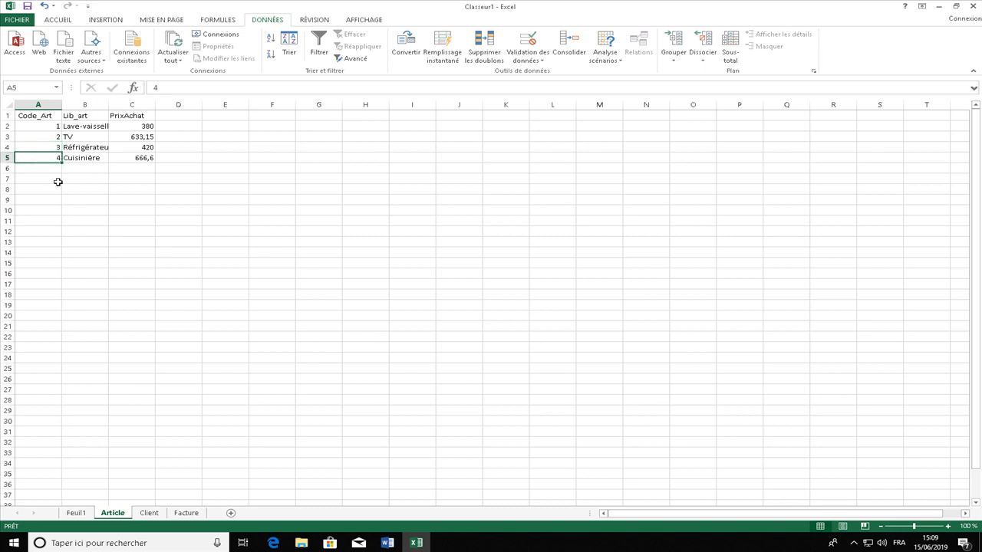
{"action": "left_click", "coordinate": [94, 222]}
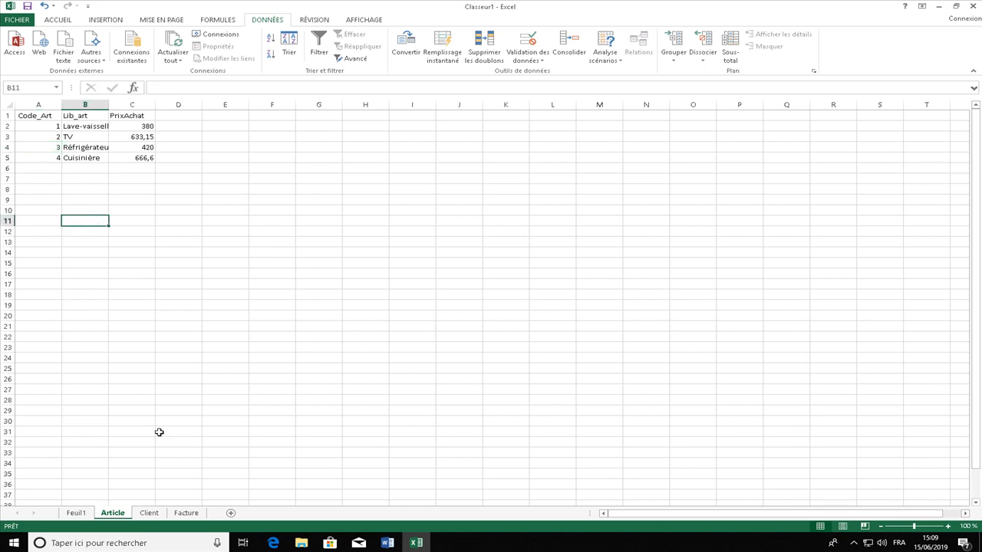
Copy the NumClt, Nom_Clt and Ville_clt data with headers, range F1:H40, from Feuil1
{"action": "left_click", "coordinate": [86, 514]}
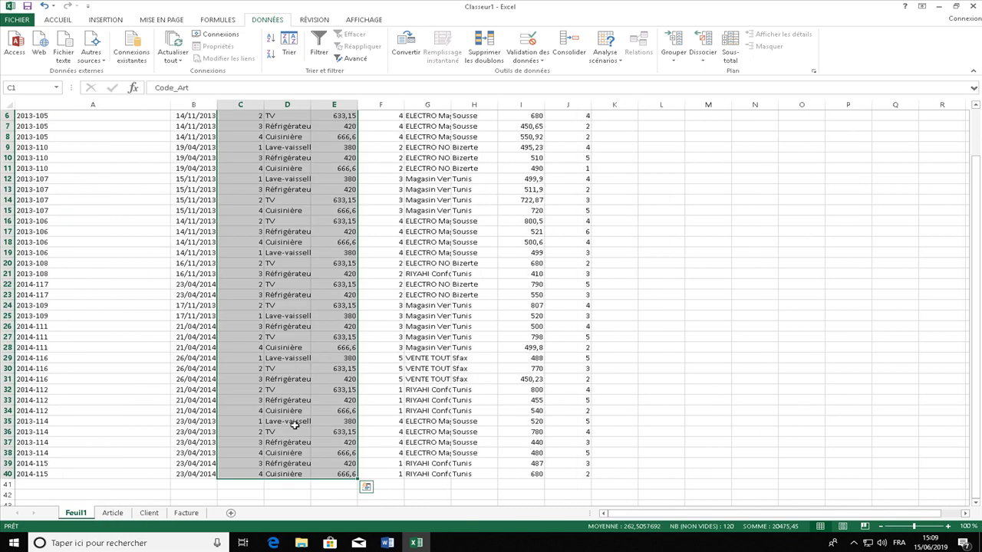
{"action": "scroll", "coordinate": [295, 424], "scroll_direction": "up", "scroll_amount": 2}
{"action": "left_click", "coordinate": [507, 316]}
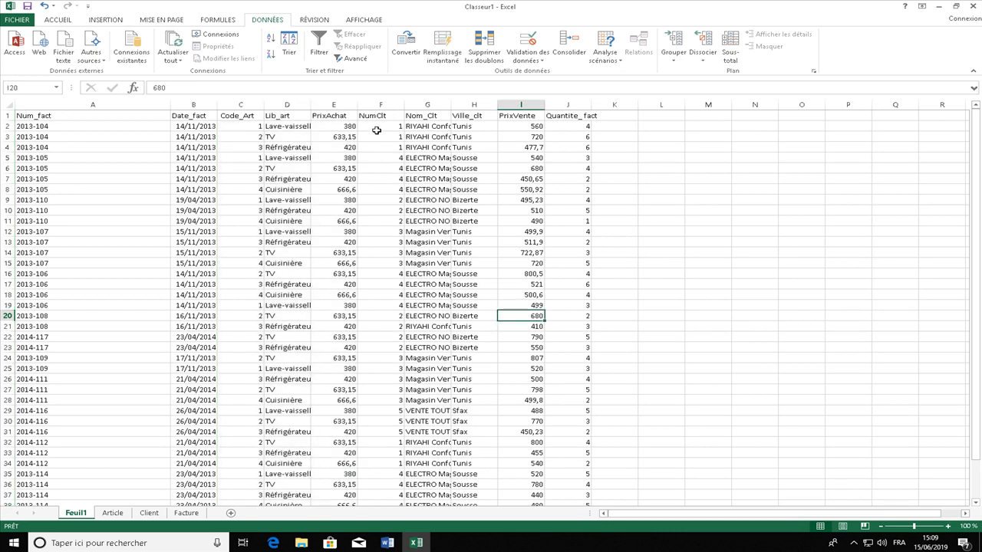
{"action": "left_click_drag", "start_coordinate": [374, 116], "coordinate": [463, 115]}
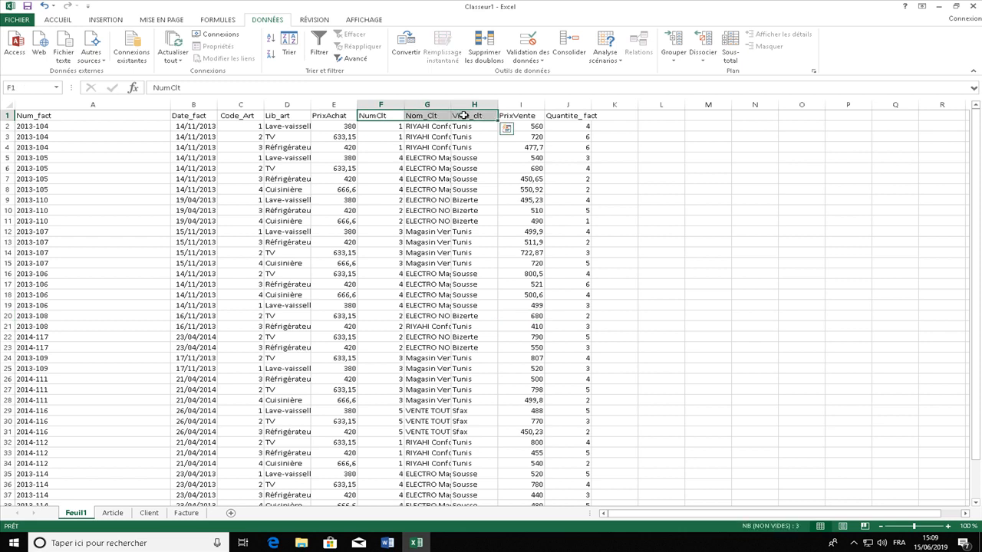
{"action": "key", "text": "ctrl+shift+Down"}
{"action": "key", "text": "ctrl+c"}
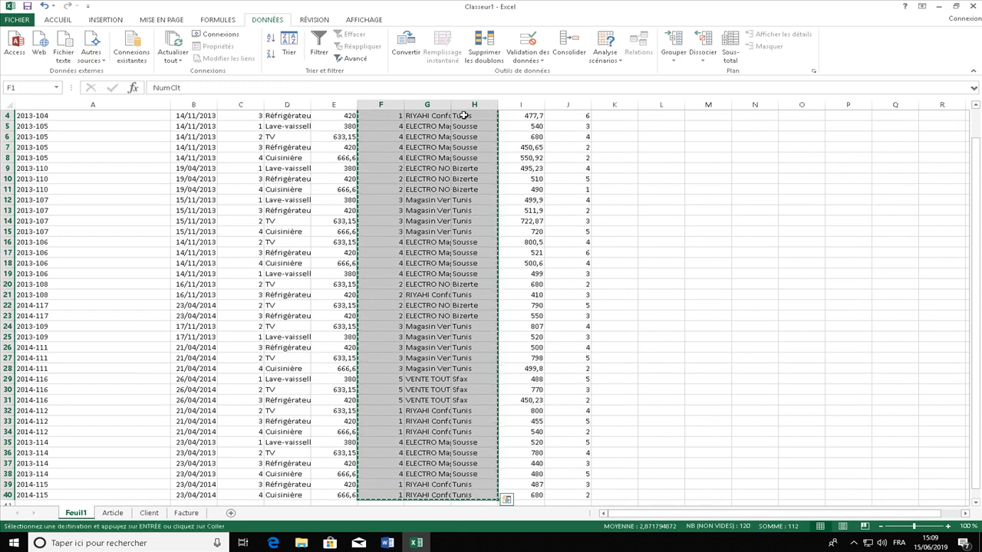
{"action": "key", "text": "shift+F10"}
{"action": "key", "text": "Escape"}
Paste the copied client data into the Client sheet starting at A1
{"action": "left_click", "coordinate": [146, 513]}
{"action": "right_click", "coordinate": [33, 119]}
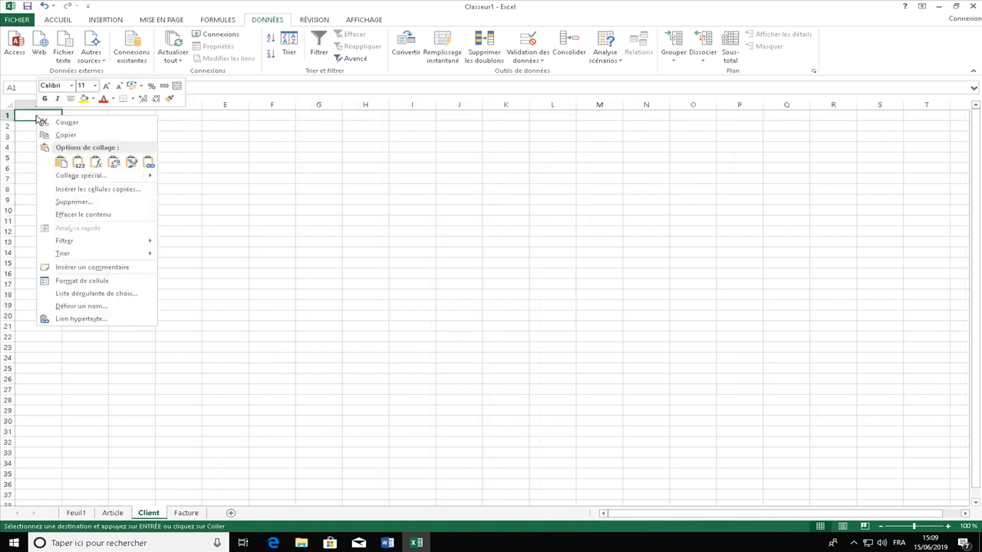
{"action": "left_click", "coordinate": [61, 160]}
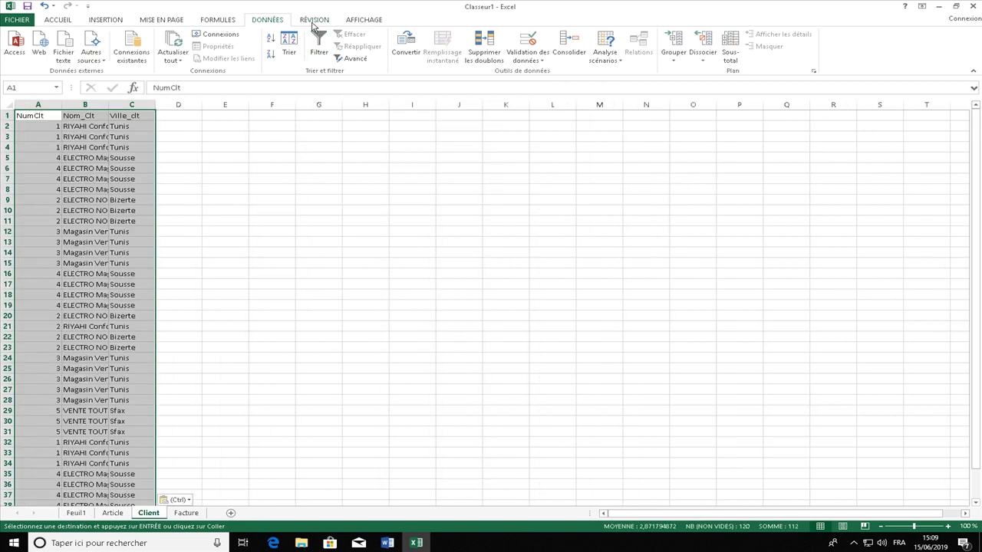
Remove duplicate rows from the client data, comparing NumClt, Nom_Clt and Ville_clt with the first row as headers
{"action": "left_click", "coordinate": [484, 52]}
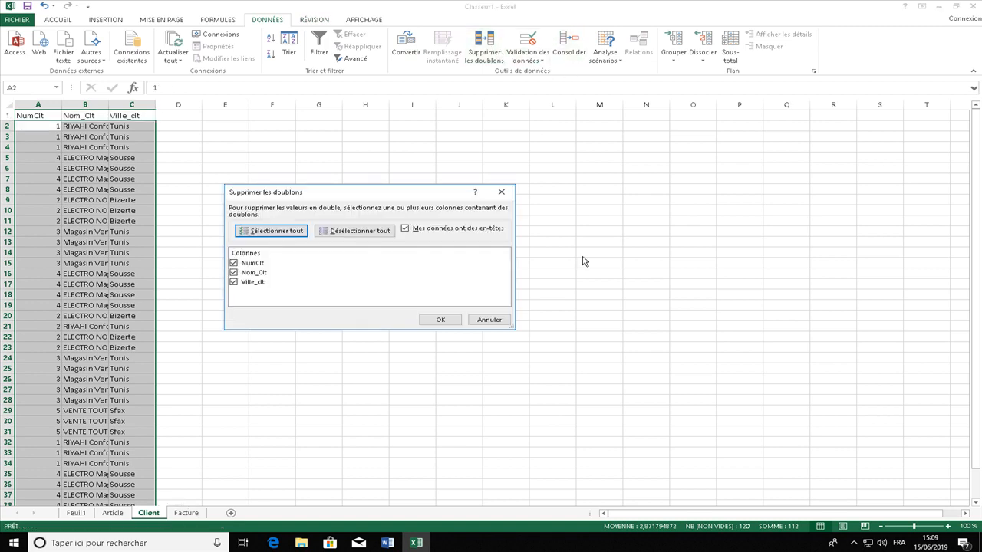
{"action": "left_click", "coordinate": [454, 320]}
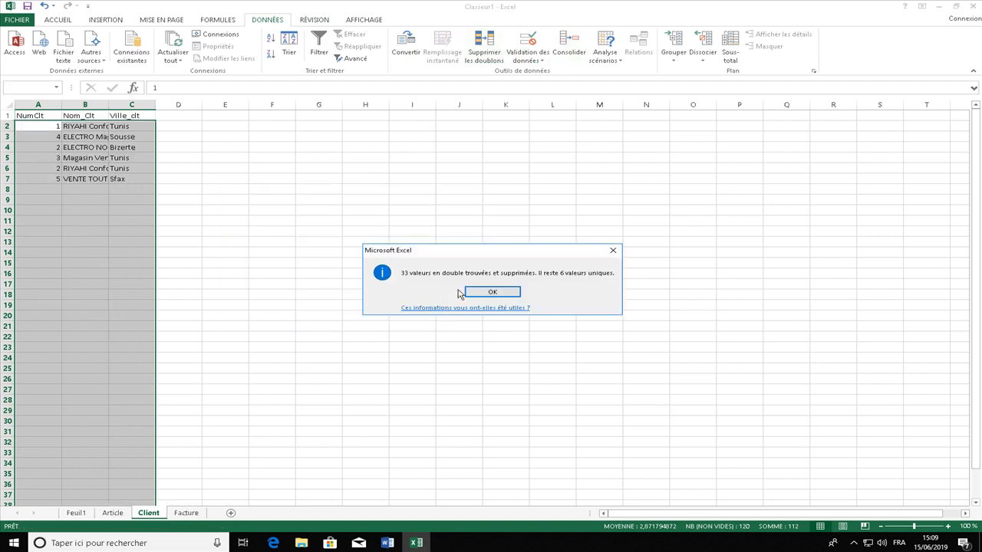
{"action": "left_click", "coordinate": [493, 292]}
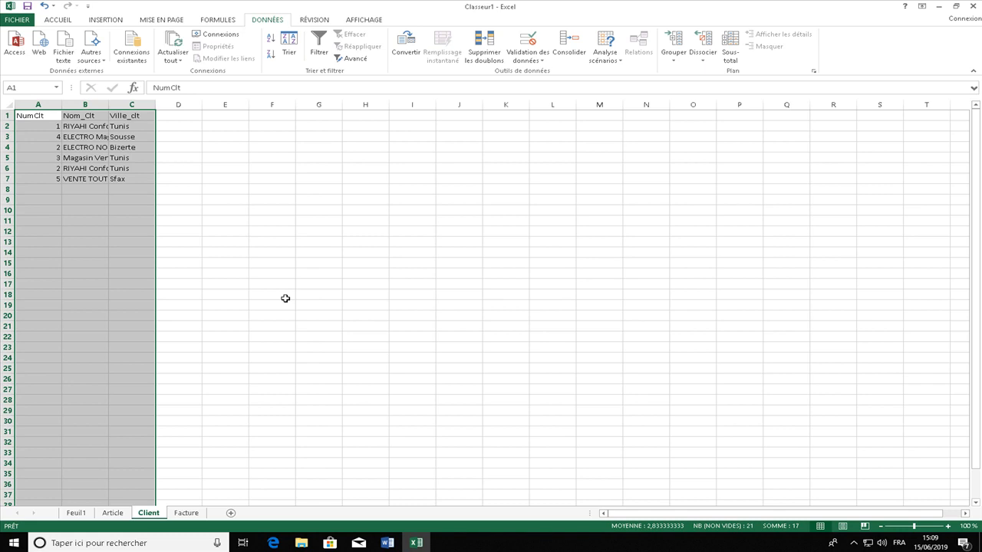
Widen columns B and C of the Client sheet and check the two rows sharing client number 2
{"action": "left_click_drag", "start_coordinate": [156, 104], "coordinate": [182, 105]}
{"action": "left_click_drag", "start_coordinate": [108, 104], "coordinate": [151, 105]}
{"action": "left_click", "coordinate": [48, 147]}
{"action": "left_click", "coordinate": [48, 168]}
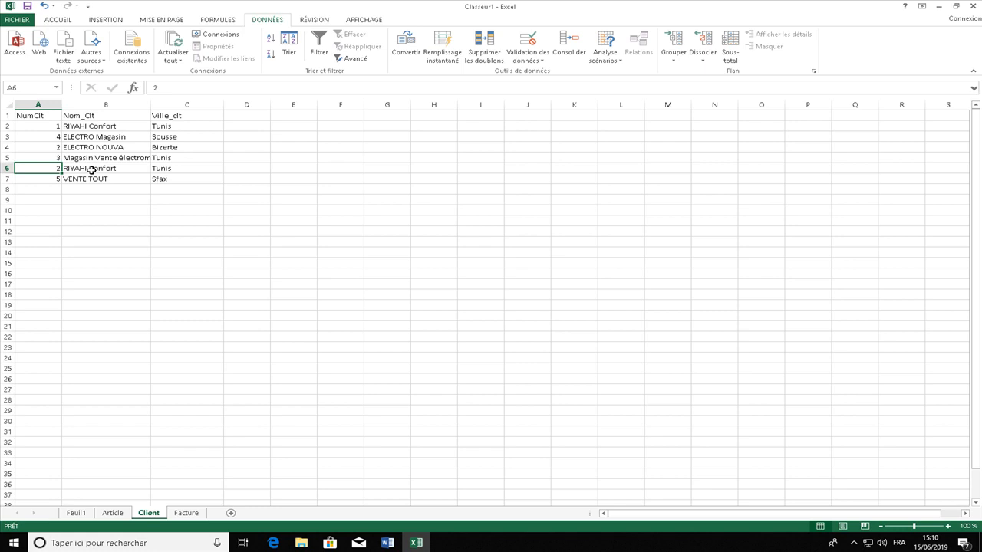
Highlight the two invoice 2013-108 rows, A20:J21, on Feuil1 with a yellow fill
{"action": "left_click", "coordinate": [90, 516]}
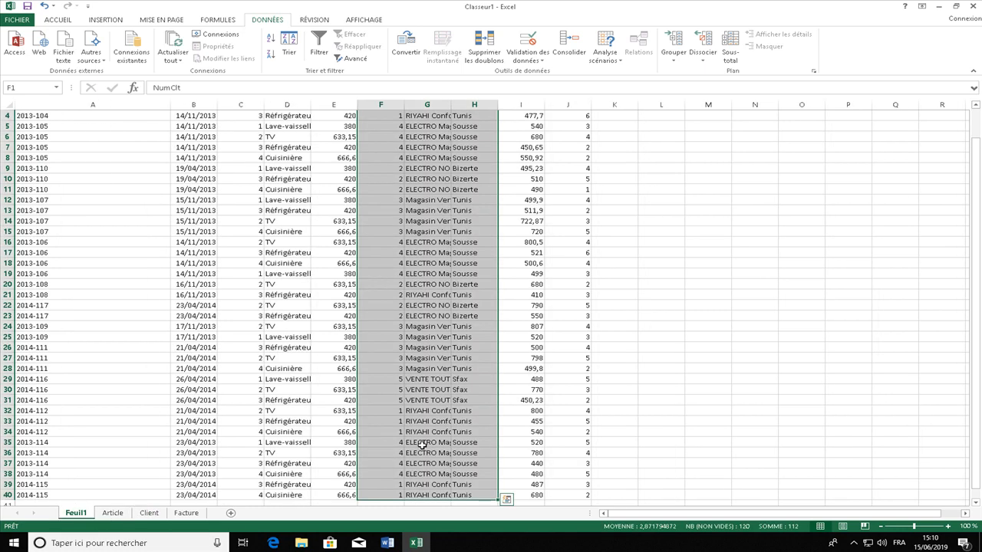
{"action": "left_click", "coordinate": [418, 303]}
{"action": "left_click_drag", "start_coordinate": [392, 286], "coordinate": [529, 295]}
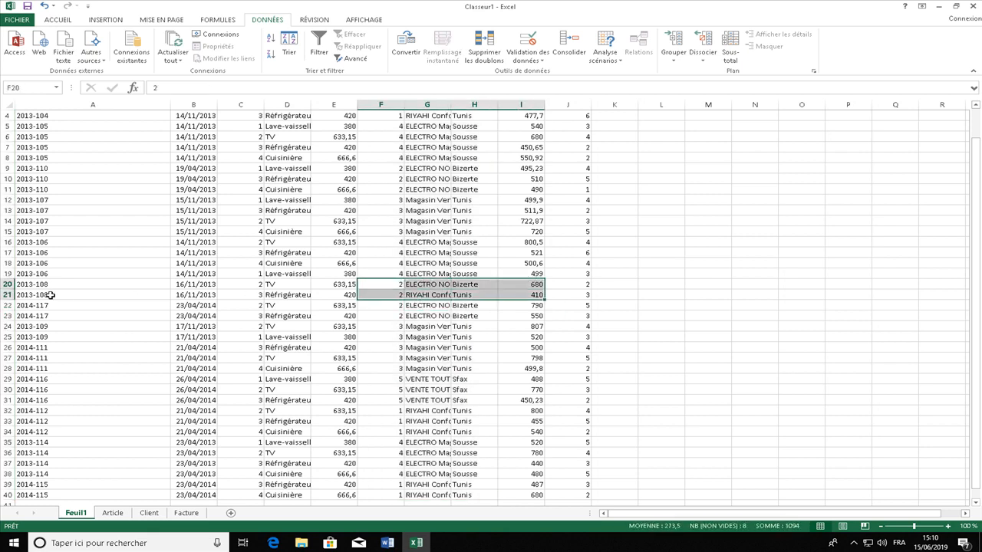
{"action": "left_click_drag", "start_coordinate": [20, 284], "coordinate": [566, 293]}
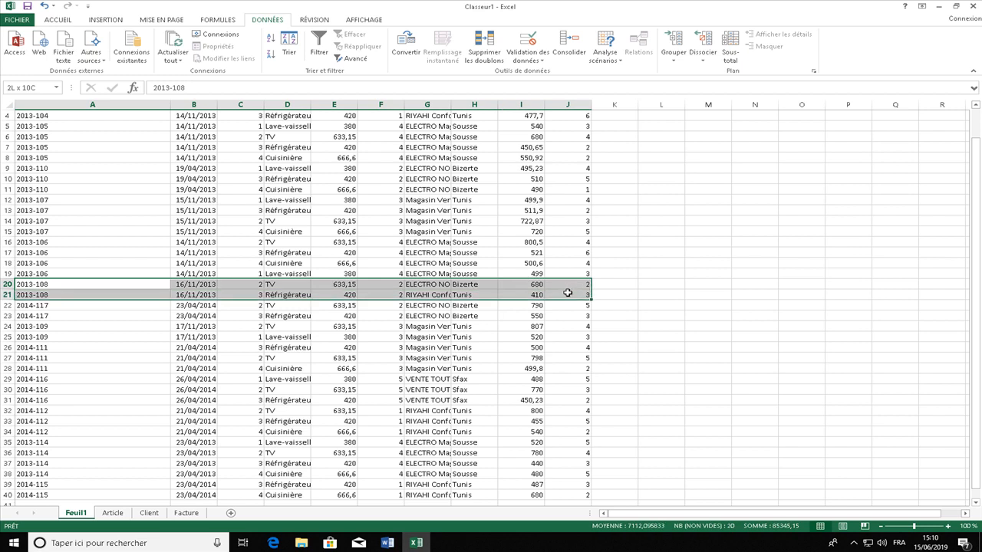
{"action": "left_click", "coordinate": [68, 21]}
{"action": "left_click", "coordinate": [143, 57]}
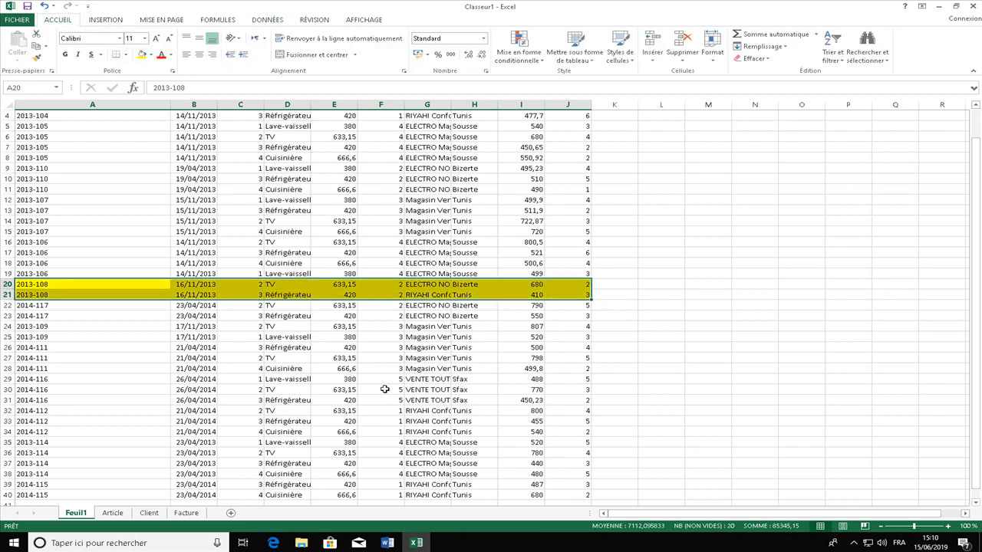
{"action": "left_click", "coordinate": [385, 389]}
{"action": "left_click", "coordinate": [410, 295]}
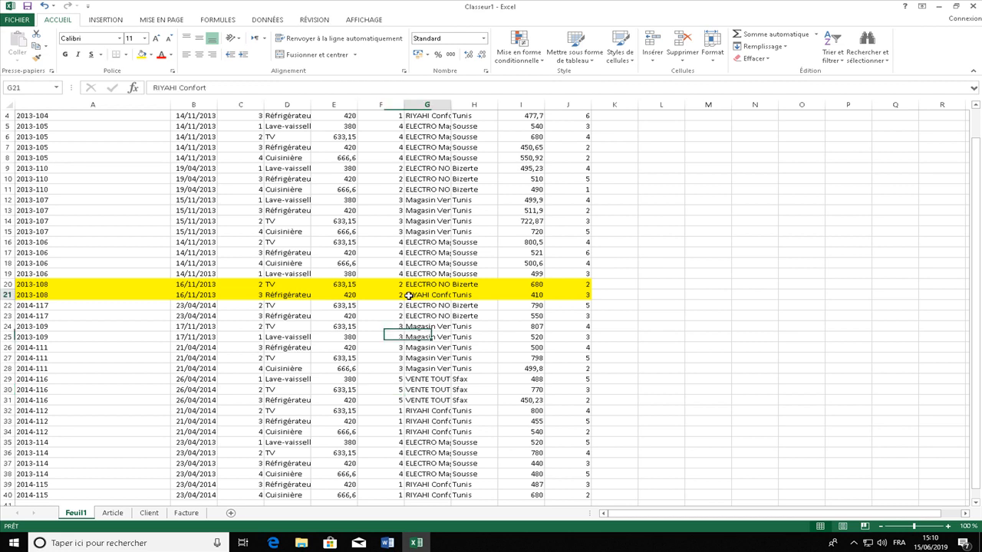
Fill the client name and city from row 21 of Feuil1 up into row 20, covering G20:H20
{"action": "left_click_drag", "start_coordinate": [445, 295], "coordinate": [495, 282]}
{"action": "left_click", "coordinate": [472, 295]}
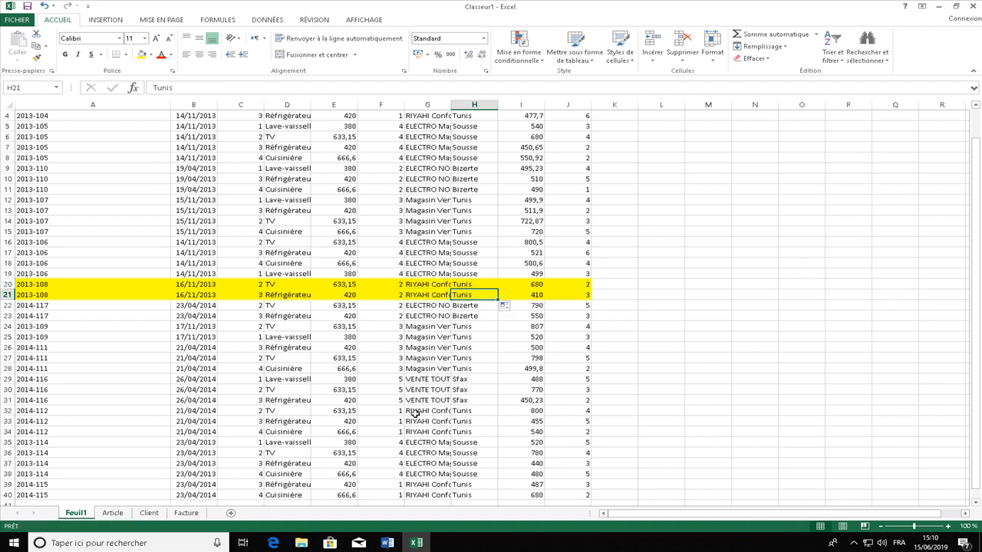
{"action": "left_click", "coordinate": [390, 295]}
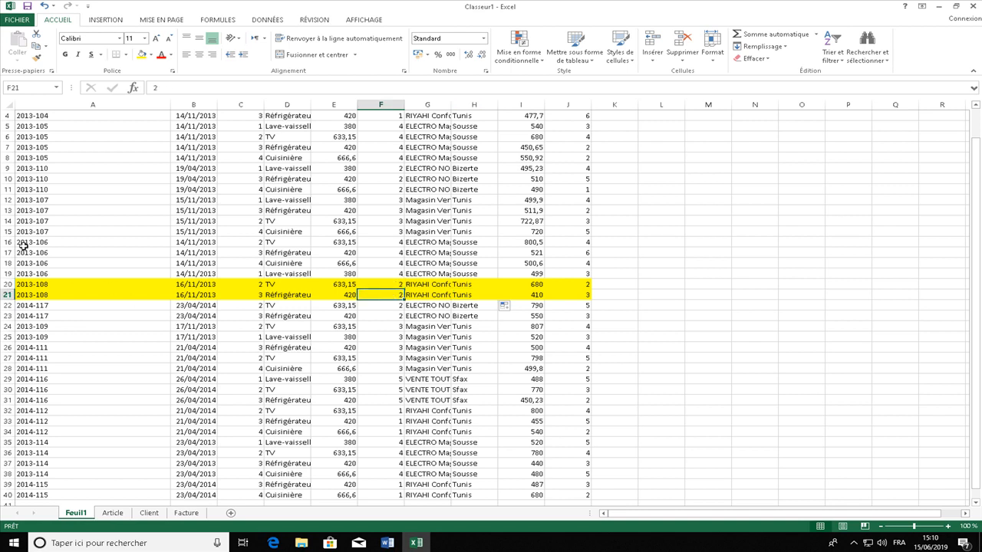
Copy the NumClt, Nom_Clt and Ville_clt data in F1:H40 on Feuil1
{"action": "left_click", "coordinate": [379, 104]}
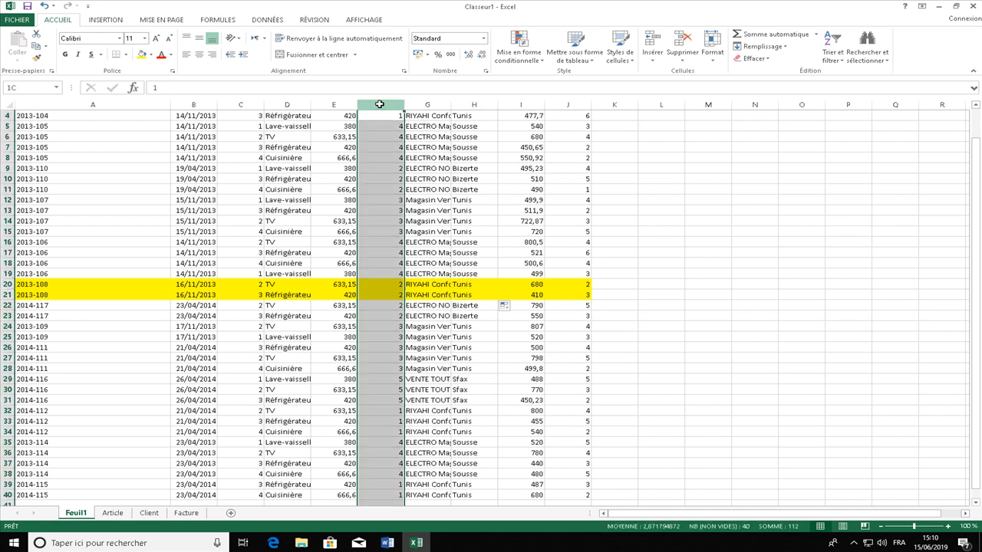
{"action": "scroll", "coordinate": [379, 102], "scroll_direction": "up", "scroll_amount": 1}
{"action": "left_click_drag", "start_coordinate": [388, 116], "coordinate": [470, 124]}
{"action": "key", "text": "ctrl+shift+Down"}
{"action": "key", "text": "ctrl+c"}
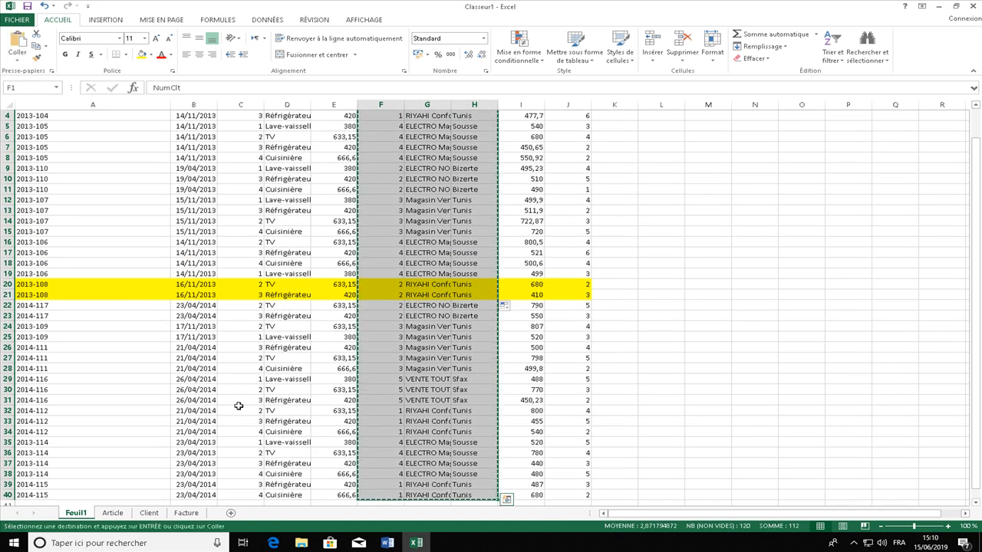
Clear the old client list from A1:C7 on the Client sheet
{"action": "left_click", "coordinate": [149, 513]}
{"action": "left_click", "coordinate": [43, 116]}
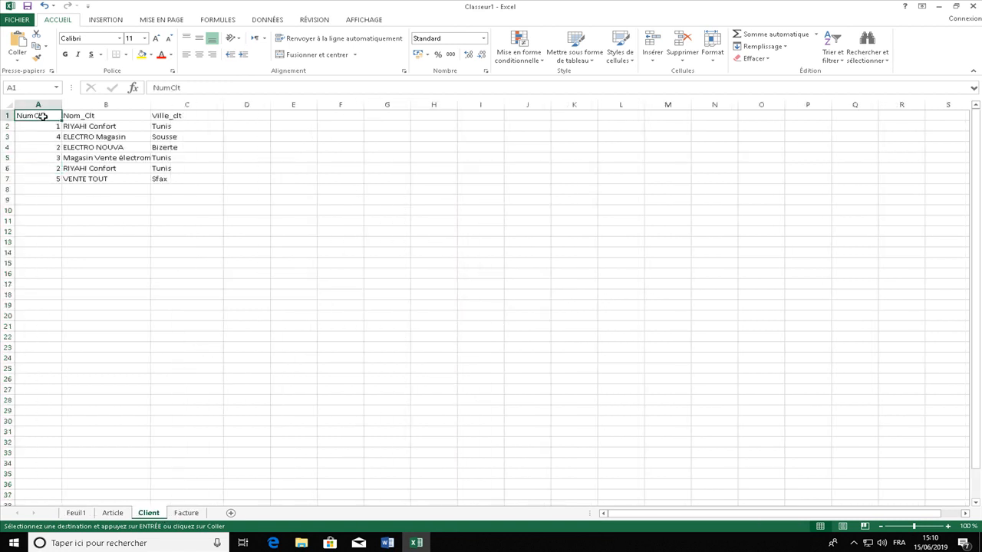
{"action": "left_click_drag", "start_coordinate": [48, 116], "coordinate": [178, 176]}
{"action": "key", "text": "Delete"}
{"action": "right_click", "coordinate": [21, 128]}
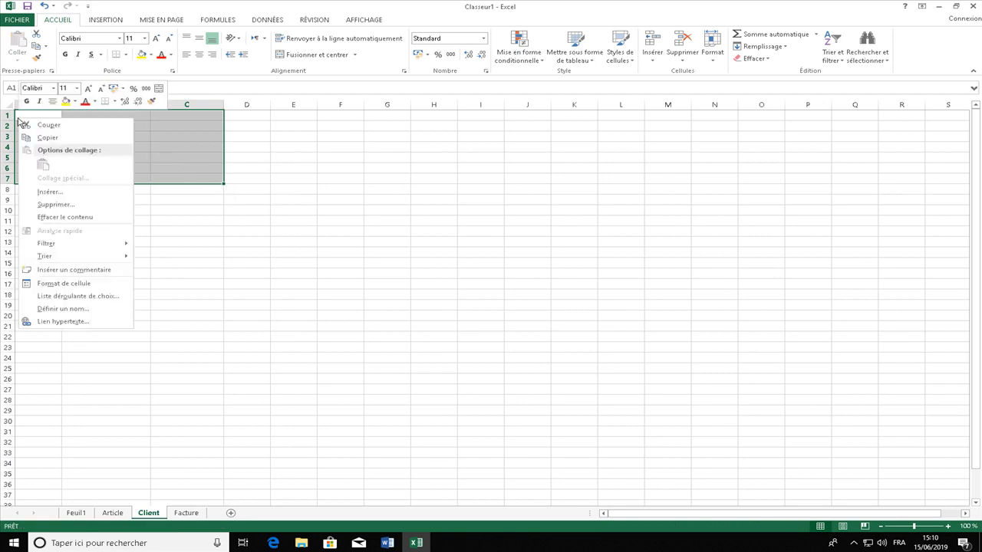
{"action": "key", "text": "Escape"}
Copy F1:H40 from Feuil1 again and paste it into the Client sheet starting at A1
{"action": "left_click", "coordinate": [84, 514]}
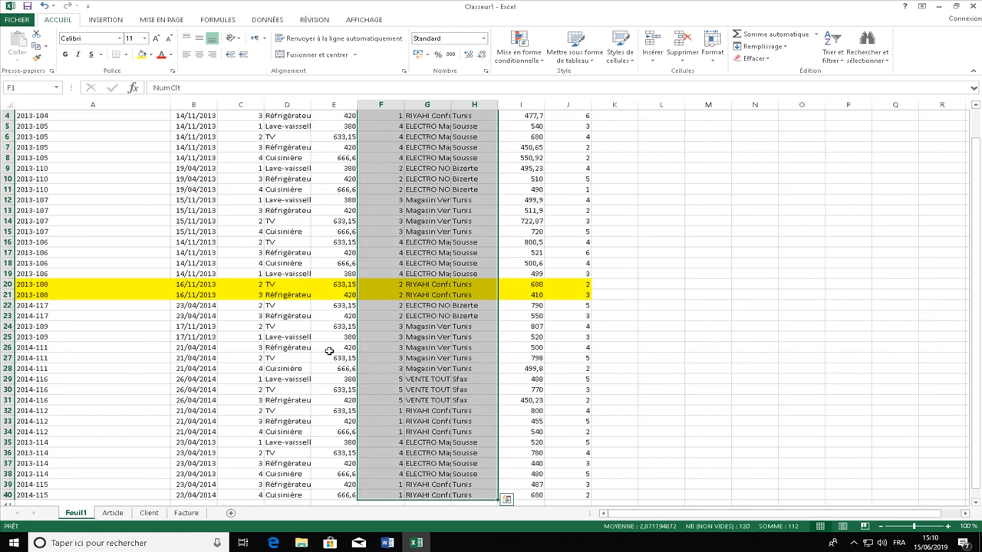
{"action": "right_click", "coordinate": [394, 285]}
{"action": "left_click", "coordinate": [441, 303]}
{"action": "scroll", "coordinate": [307, 384], "scroll_direction": "up", "scroll_amount": 1}
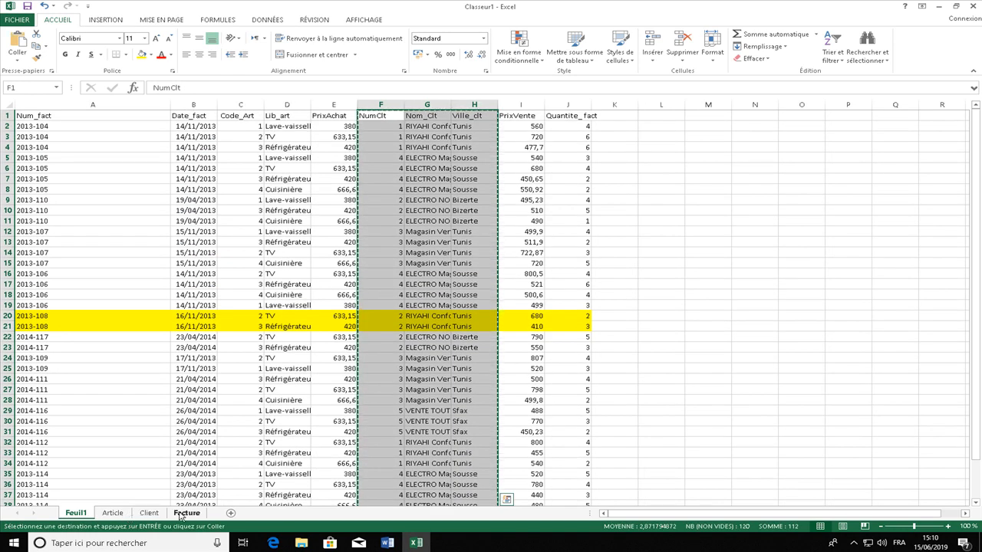
{"action": "left_click", "coordinate": [146, 513]}
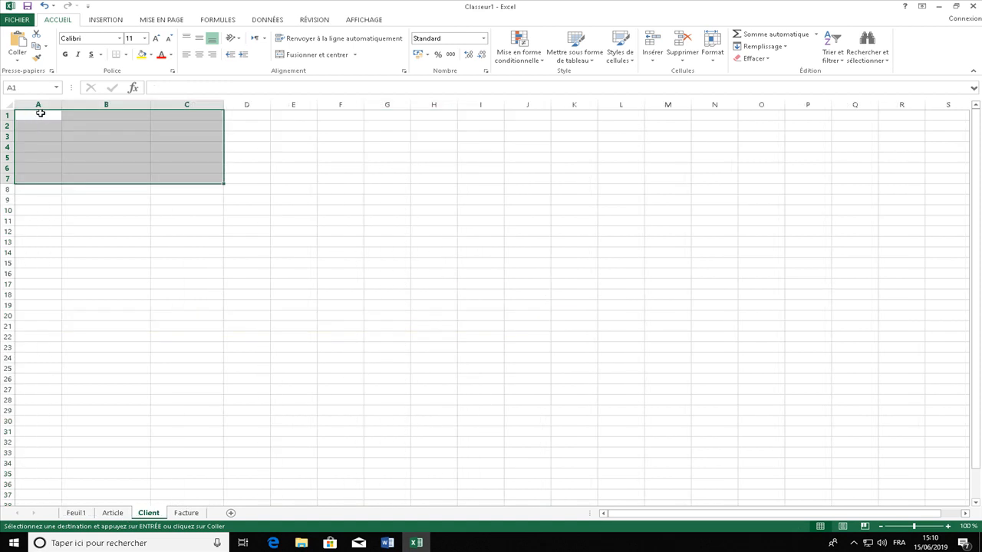
{"action": "right_click", "coordinate": [43, 117]}
{"action": "left_click", "coordinate": [65, 160]}
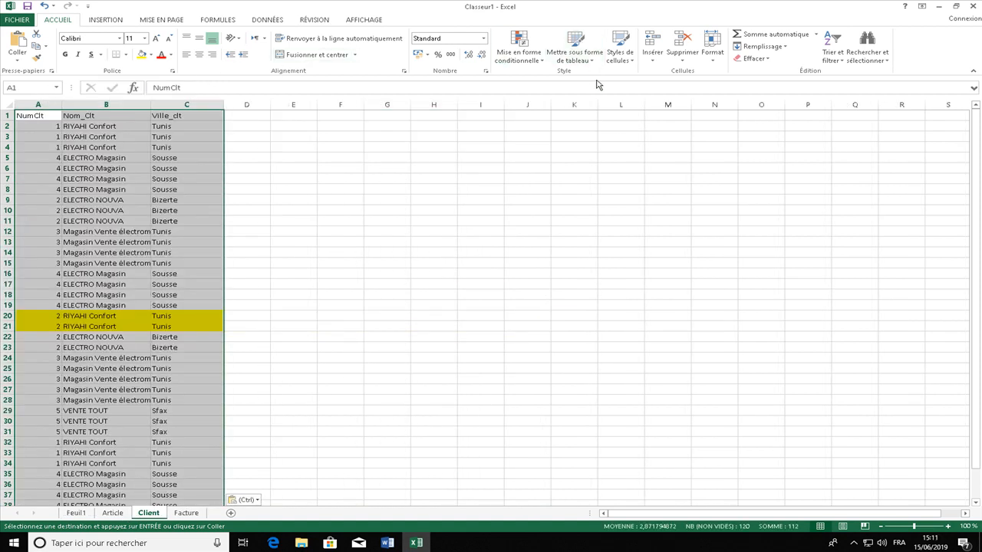
Remove duplicate rows from Client columns A to C, comparing NumClt, Nom_Clt and Ville_clt with headers
{"action": "left_click", "coordinate": [264, 21]}
{"action": "left_click", "coordinate": [484, 46]}
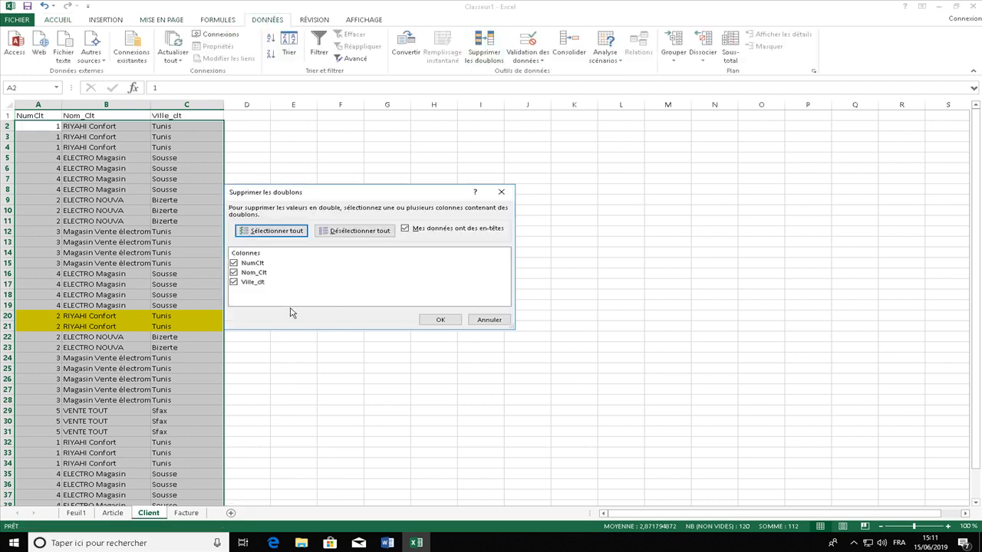
{"action": "left_click", "coordinate": [440, 319]}
{"action": "left_click", "coordinate": [486, 290]}
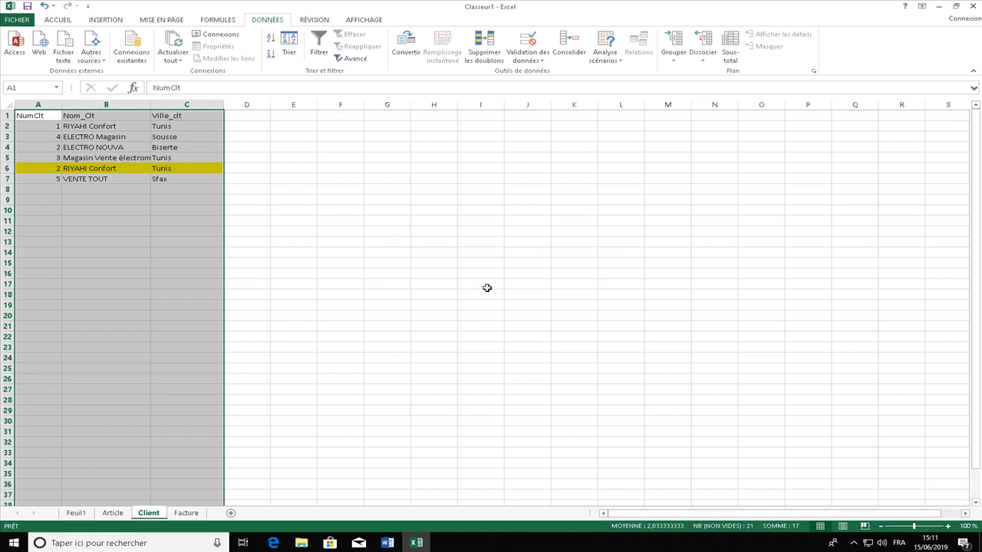
Compare the two client number 2 rows, A4:C4 and A6:C6, on the Client sheet
{"action": "left_click", "coordinate": [307, 294]}
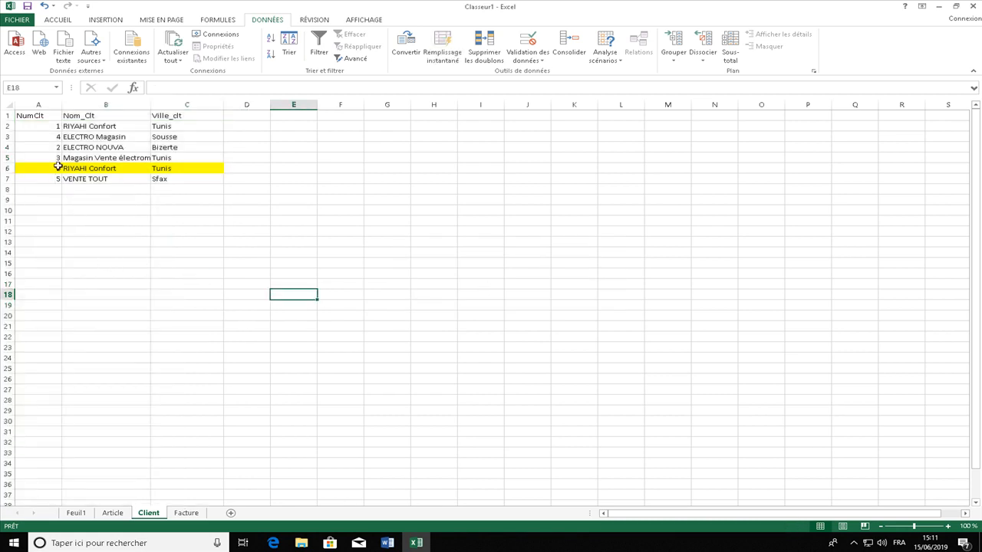
{"action": "left_click_drag", "start_coordinate": [37, 147], "coordinate": [196, 147]}
{"action": "left_click_drag", "start_coordinate": [32, 171], "coordinate": [178, 164]}
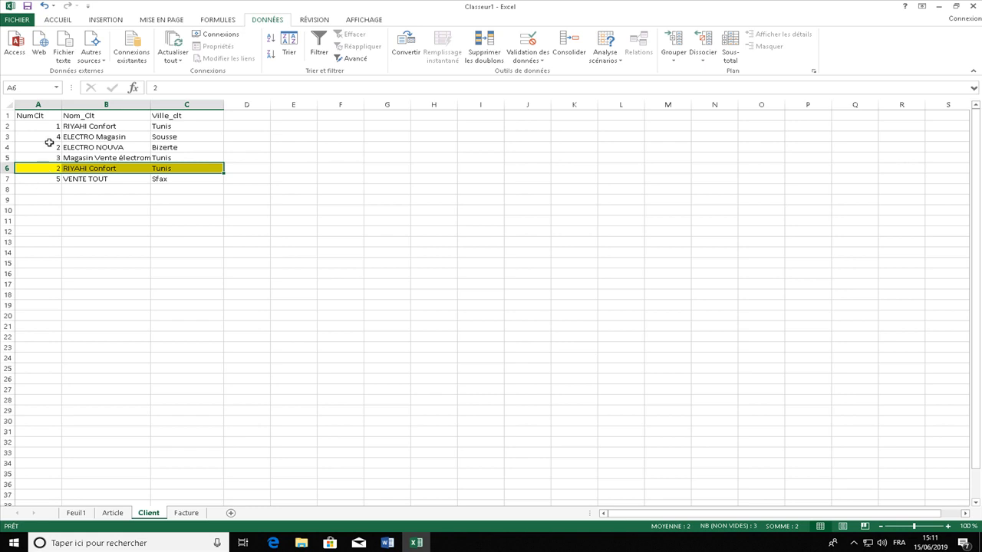
Check the client cells of invoice 2013-108 on Feuil1 against the client number 2 rows of invoice 2013-110
{"action": "left_click", "coordinate": [112, 513]}
{"action": "left_click", "coordinate": [73, 513]}
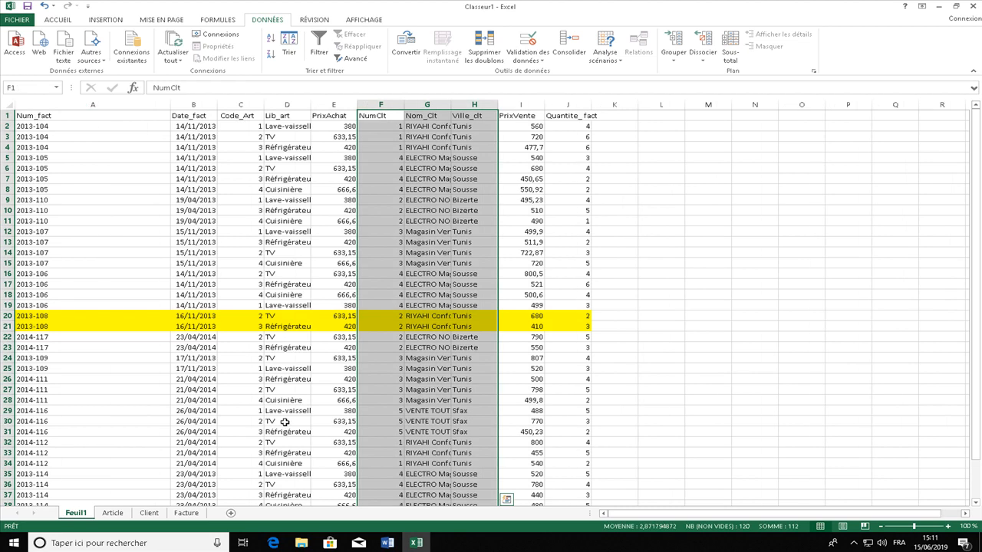
{"action": "left_click", "coordinate": [281, 422]}
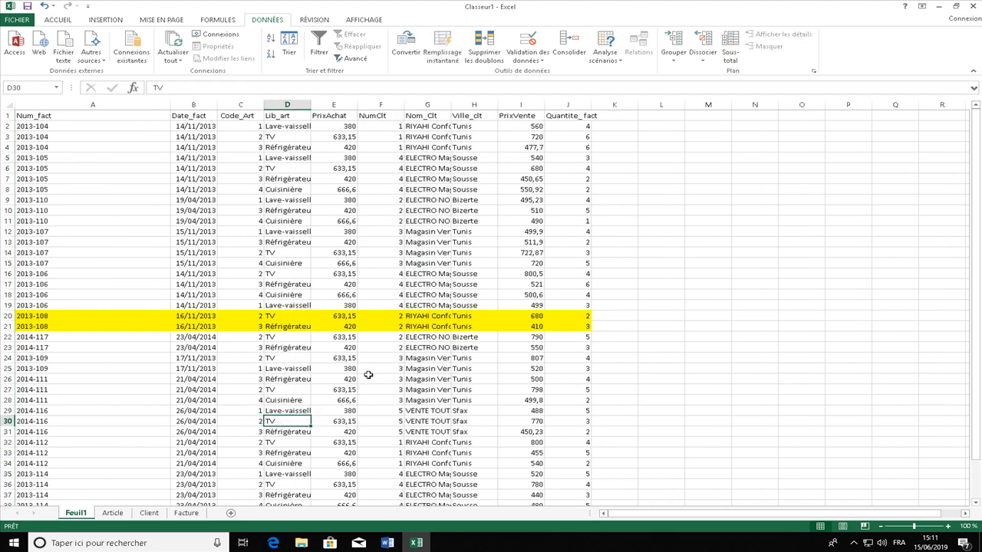
{"action": "left_click", "coordinate": [33, 327]}
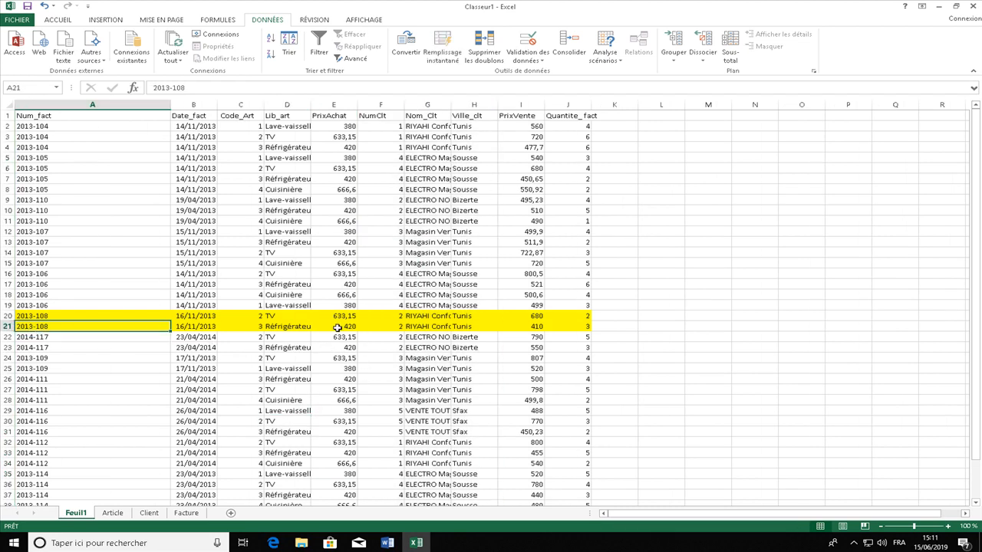
{"action": "left_click_drag", "start_coordinate": [399, 330], "coordinate": [487, 320]}
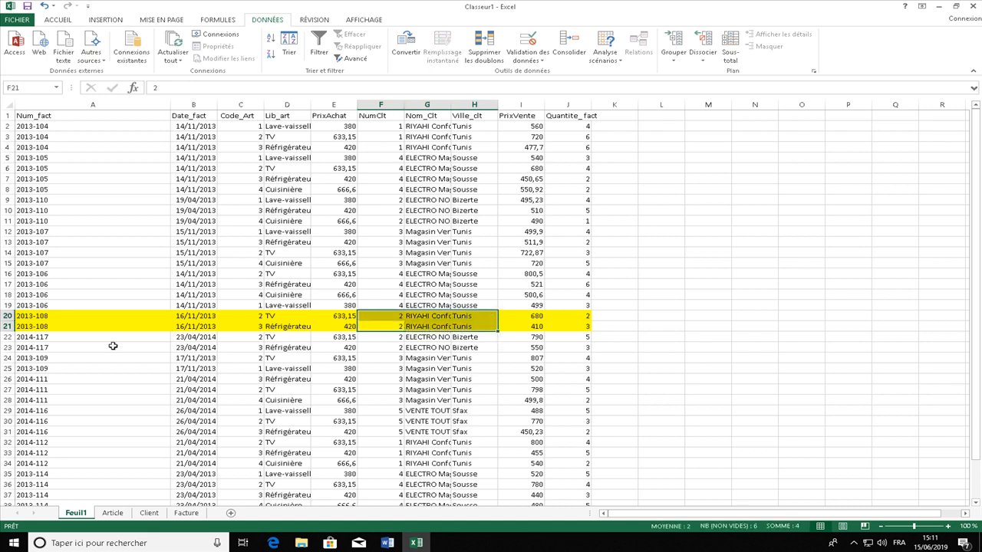
{"action": "left_click", "coordinate": [398, 328]}
{"action": "left_click", "coordinate": [399, 318]}
{"action": "left_click_drag", "start_coordinate": [411, 316], "coordinate": [463, 325]}
{"action": "scroll", "coordinate": [576, 458], "scroll_direction": "down", "scroll_amount": 2}
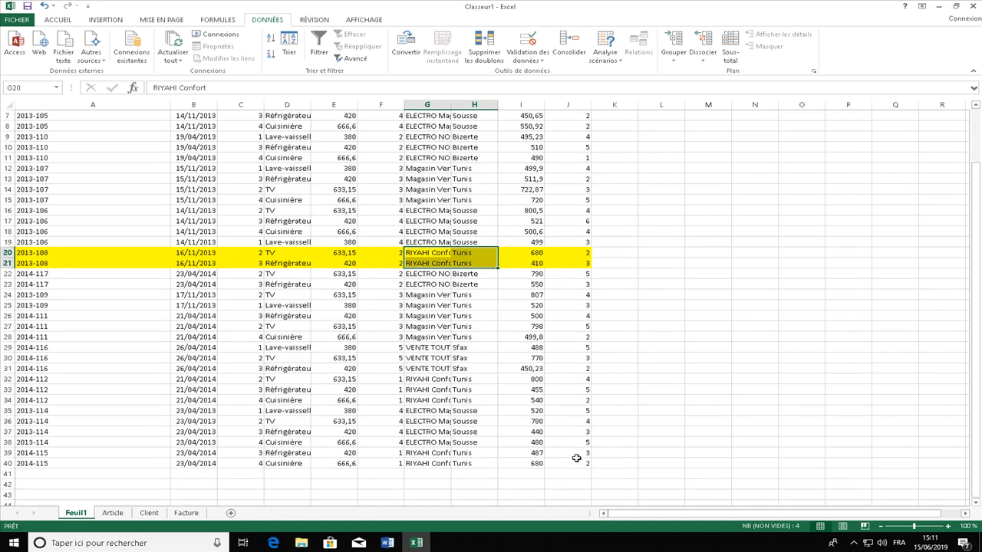
{"action": "scroll", "coordinate": [404, 441], "scroll_direction": "up", "scroll_amount": 2}
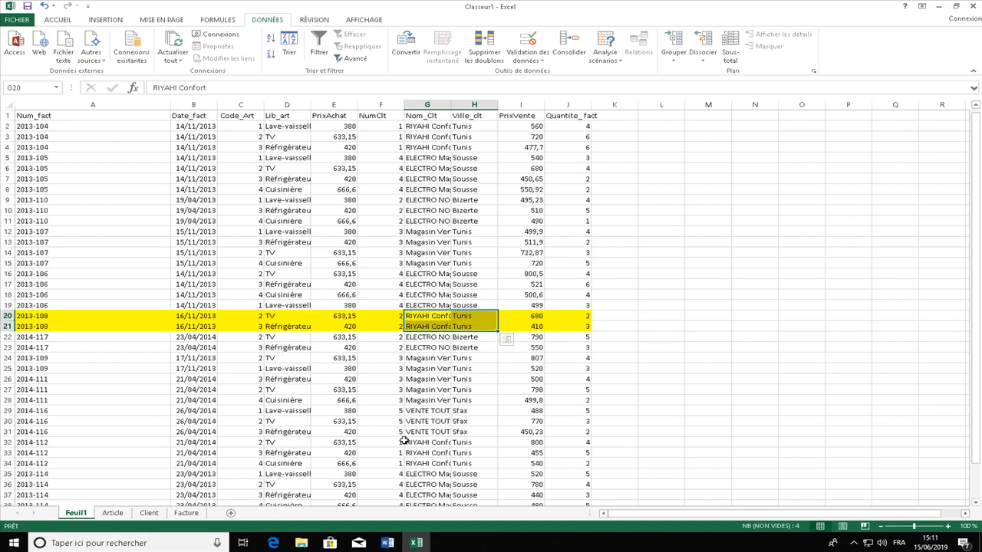
{"action": "left_click_drag", "start_coordinate": [393, 220], "coordinate": [484, 200]}
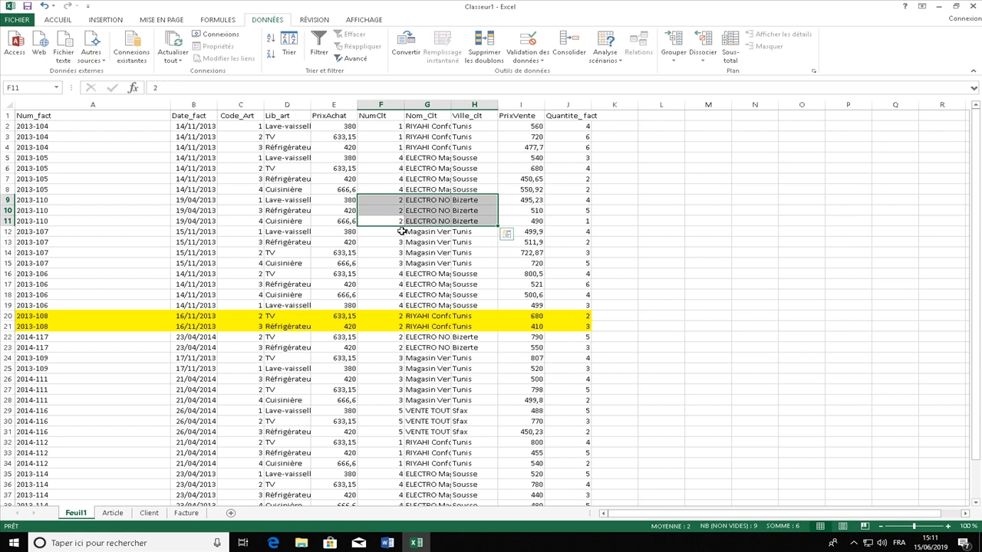
Set the client number of both invoice 2013-108 rows, F20 and F21, to 1
{"action": "left_click", "coordinate": [393, 327]}
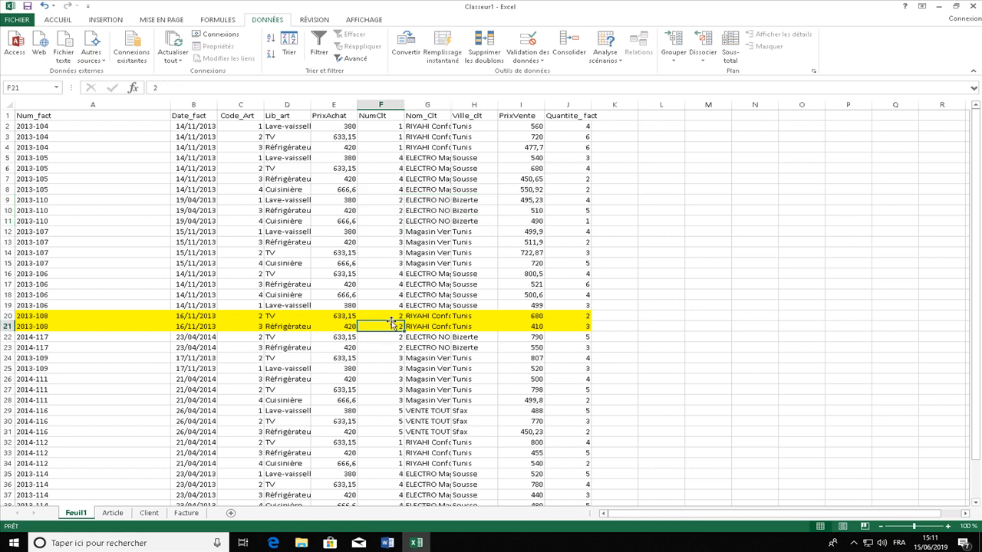
{"action": "left_click", "coordinate": [401, 315]}
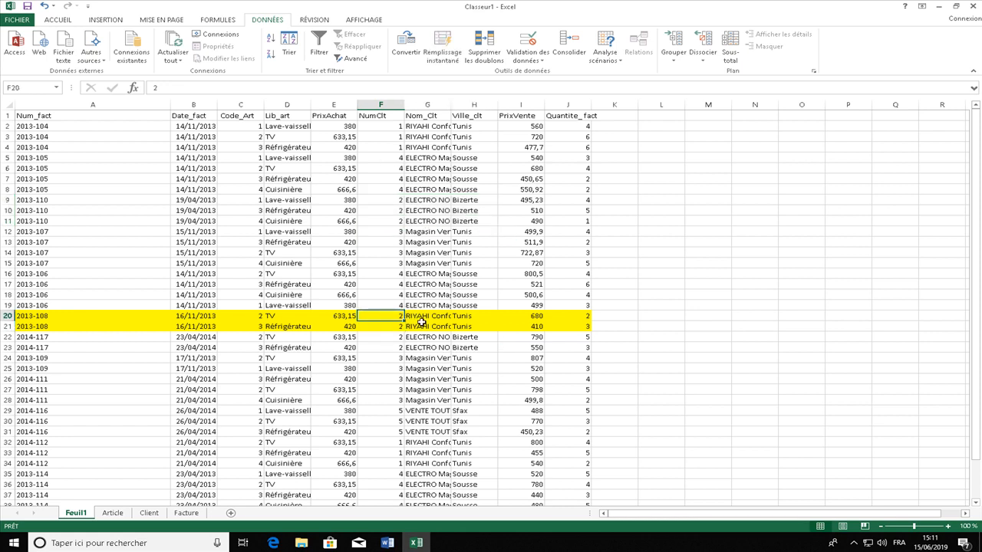
{"action": "type", "text": "1"}
{"action": "left_click", "coordinate": [396, 328]}
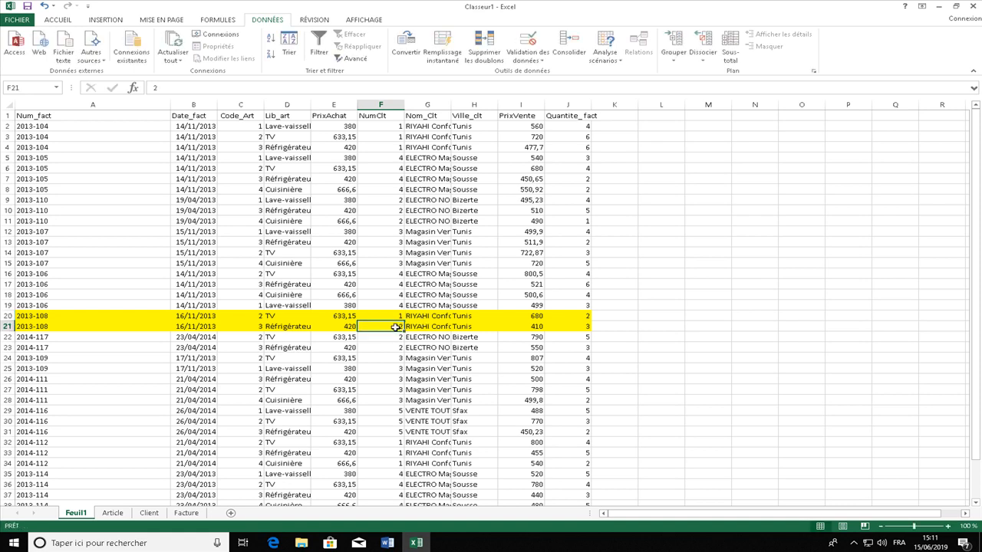
{"action": "left_click", "coordinate": [474, 231]}
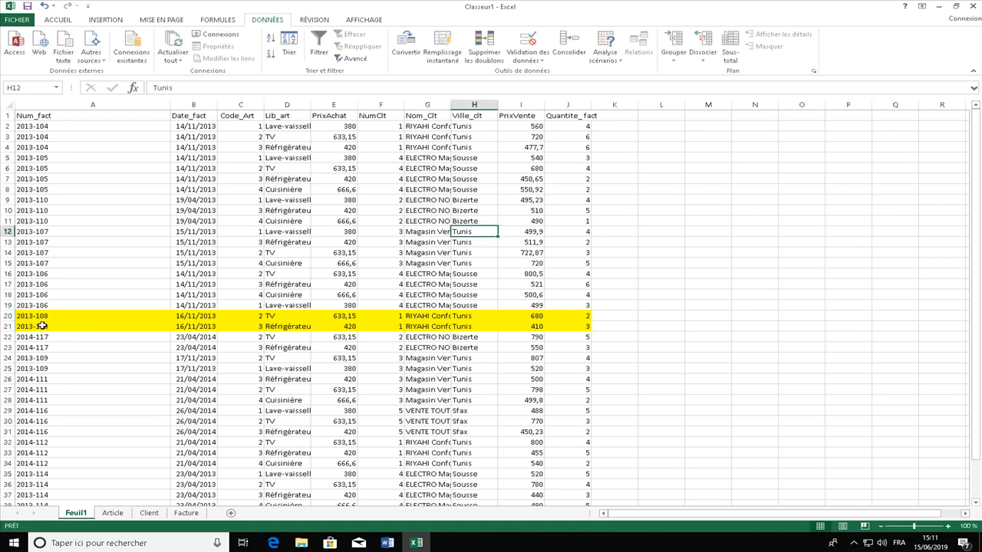
Copy the corrected client data F1:H40 from Feuil1 and paste it into the Client sheet starting at E1
{"action": "left_click_drag", "start_coordinate": [418, 117], "coordinate": [524, 122]}
{"action": "left_click_drag", "start_coordinate": [367, 117], "coordinate": [506, 505]}
{"action": "key", "text": "ctrl+c"}
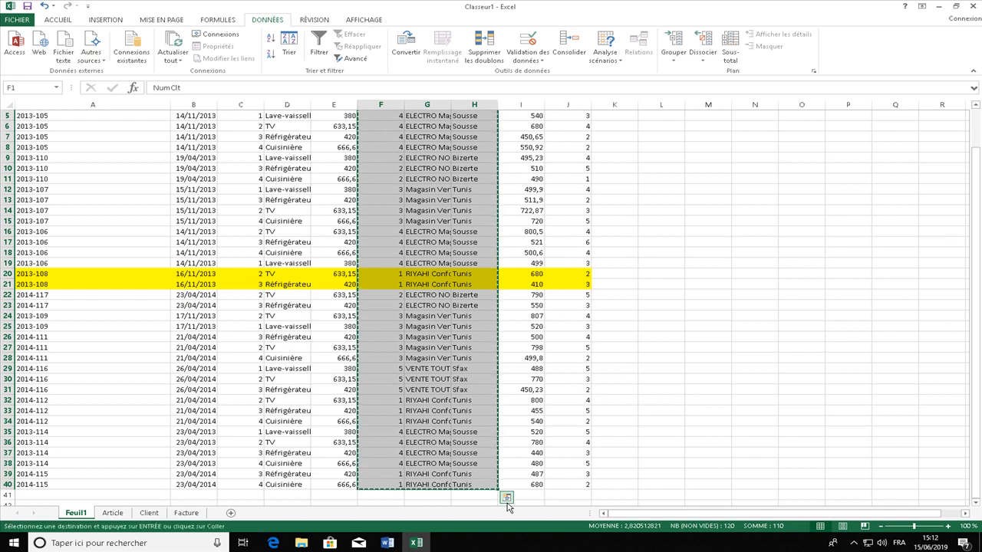
{"action": "left_click", "coordinate": [418, 542]}
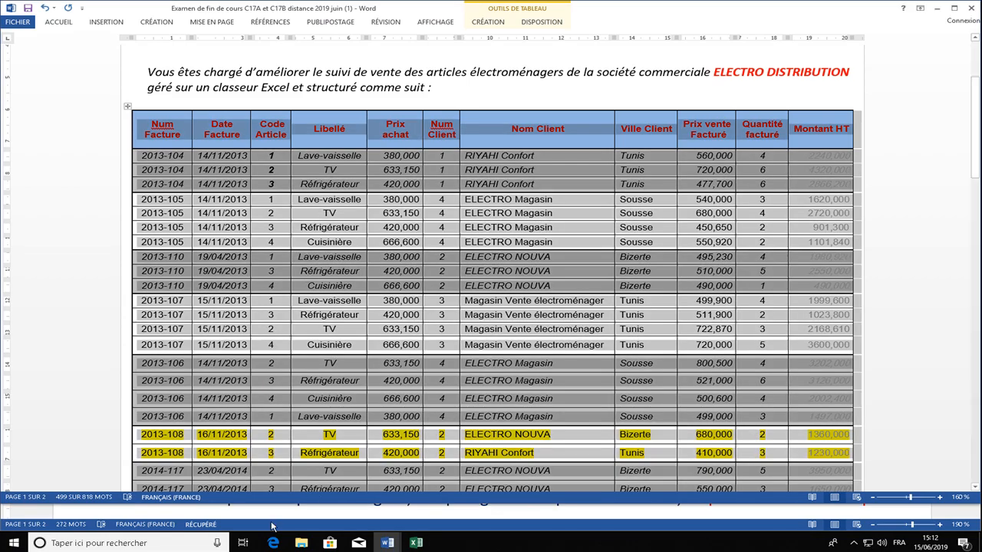
{"action": "left_click", "coordinate": [415, 542]}
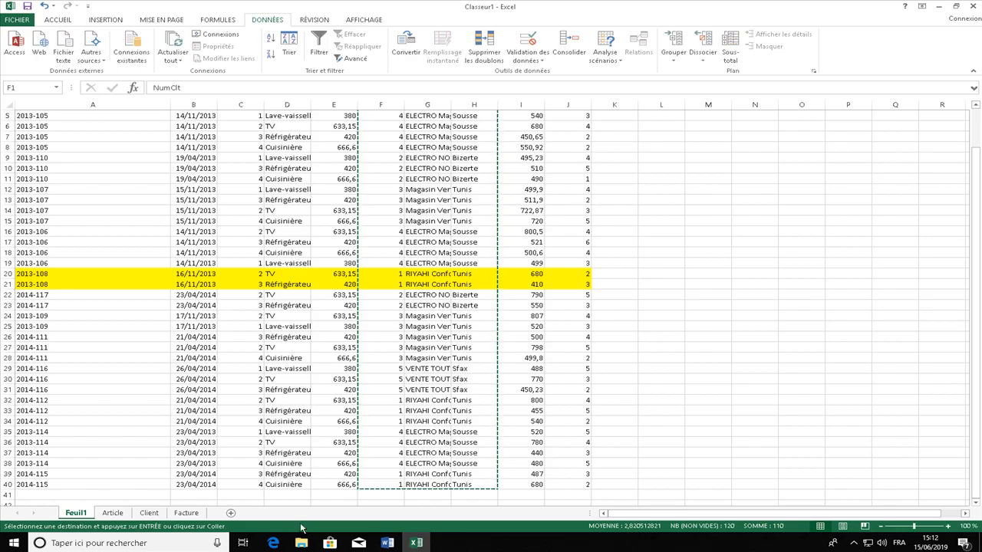
{"action": "left_click", "coordinate": [155, 514]}
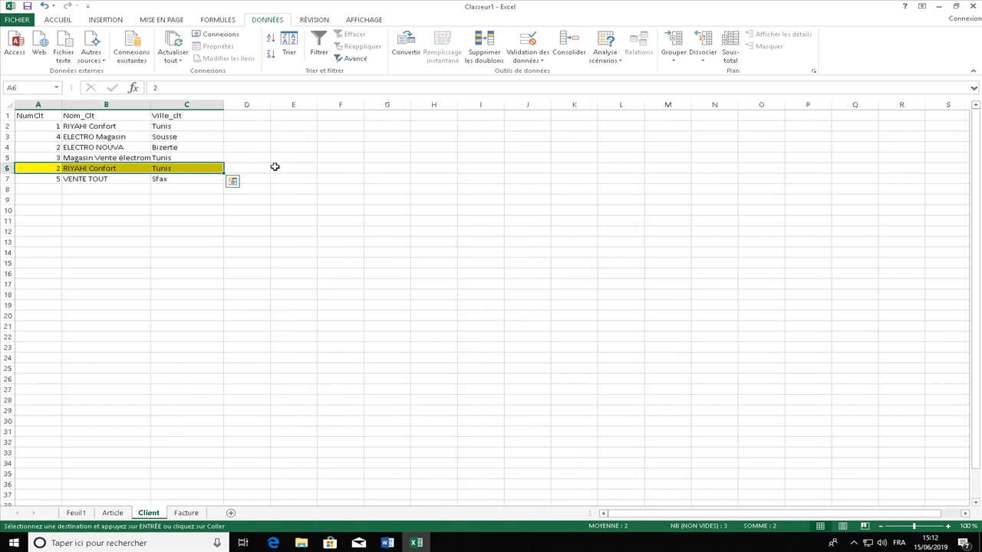
{"action": "right_click", "coordinate": [301, 115]}
{"action": "left_click", "coordinate": [326, 156]}
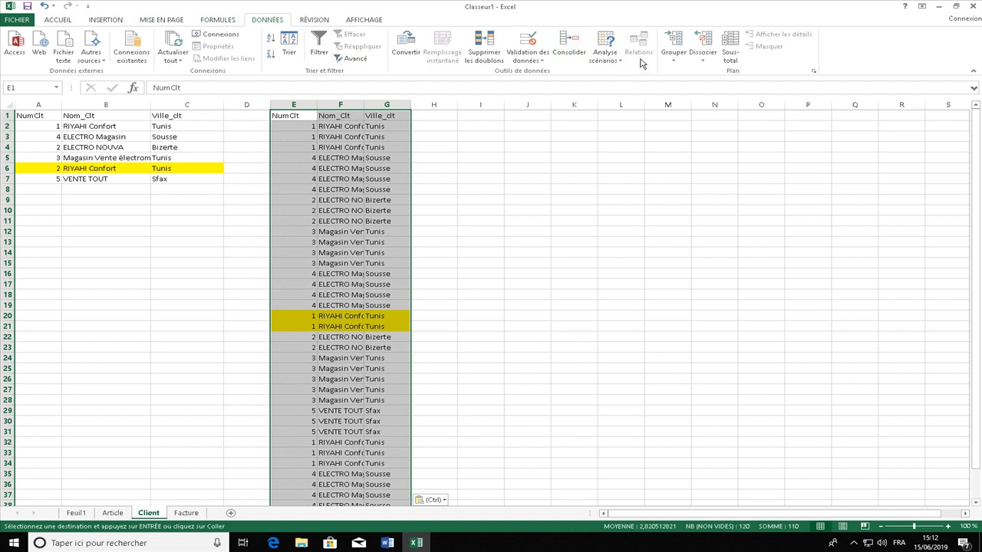
Remove duplicate rows from the pasted data in columns E to G, comparing all three columns with headers
{"action": "left_click", "coordinate": [483, 52]}
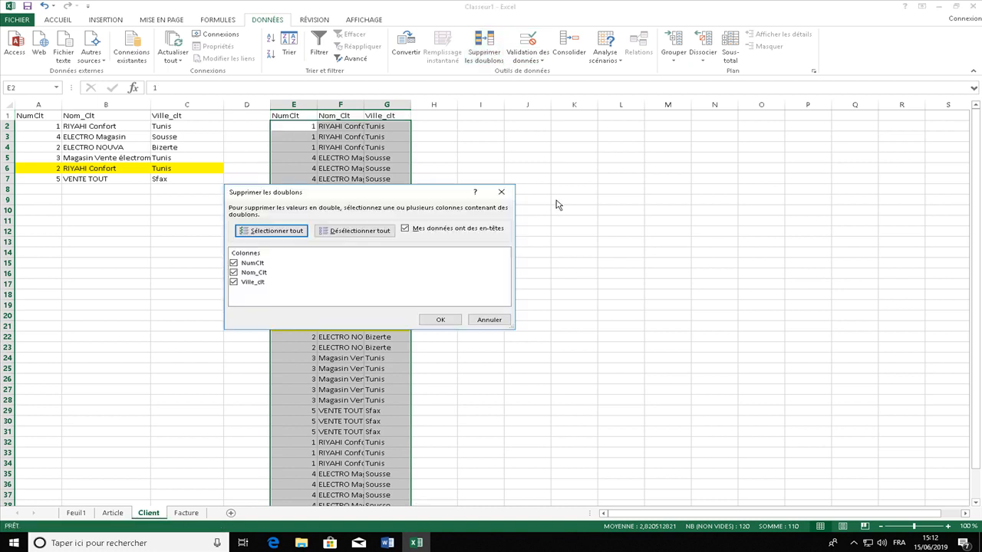
{"action": "left_click", "coordinate": [440, 321]}
{"action": "left_click", "coordinate": [492, 294]}
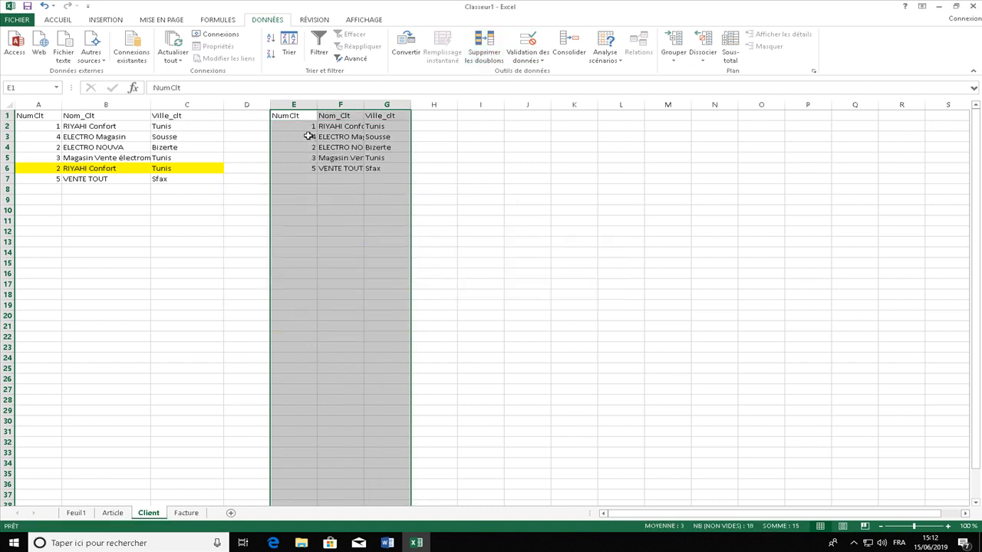
Clear the old client table in A1:C7 and paste the duplicate-free table from E1:G6 in its place at A1
{"action": "left_click_drag", "start_coordinate": [29, 114], "coordinate": [220, 179]}
{"action": "key", "text": "Delete"}
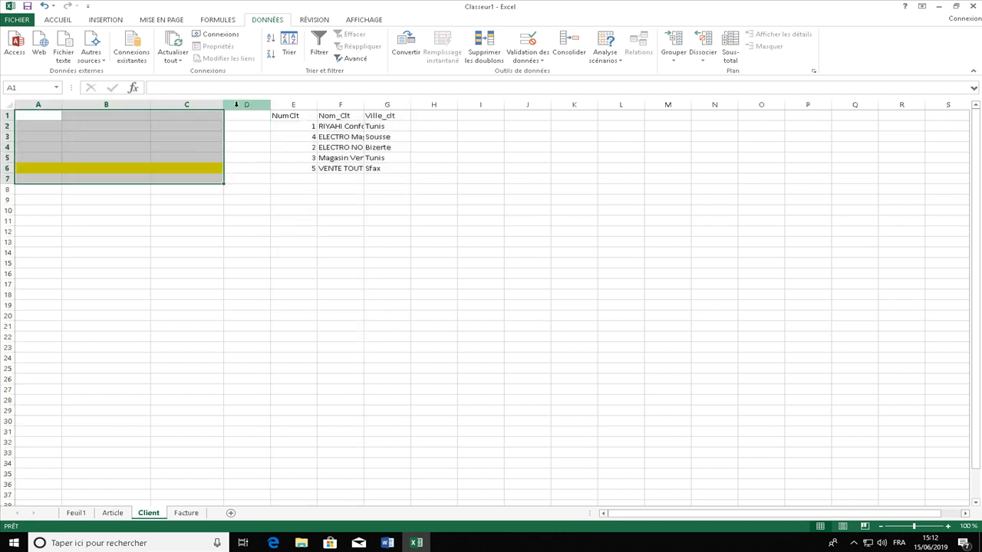
{"action": "left_click_drag", "start_coordinate": [298, 115], "coordinate": [376, 158]}
{"action": "key", "text": "ctrl+c"}
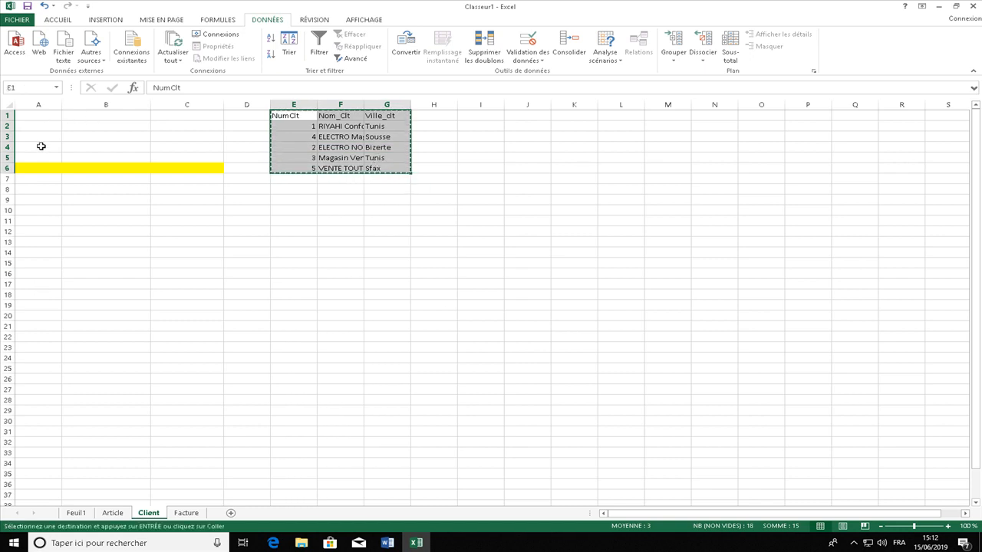
{"action": "left_click", "coordinate": [40, 118]}
{"action": "right_click", "coordinate": [40, 119]}
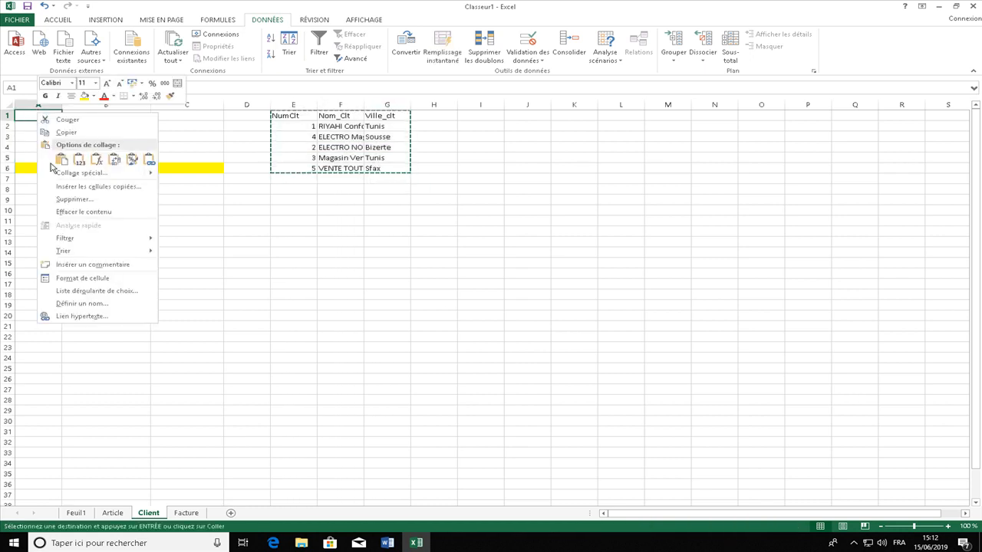
{"action": "left_click", "coordinate": [57, 159]}
{"action": "left_click", "coordinate": [179, 207]}
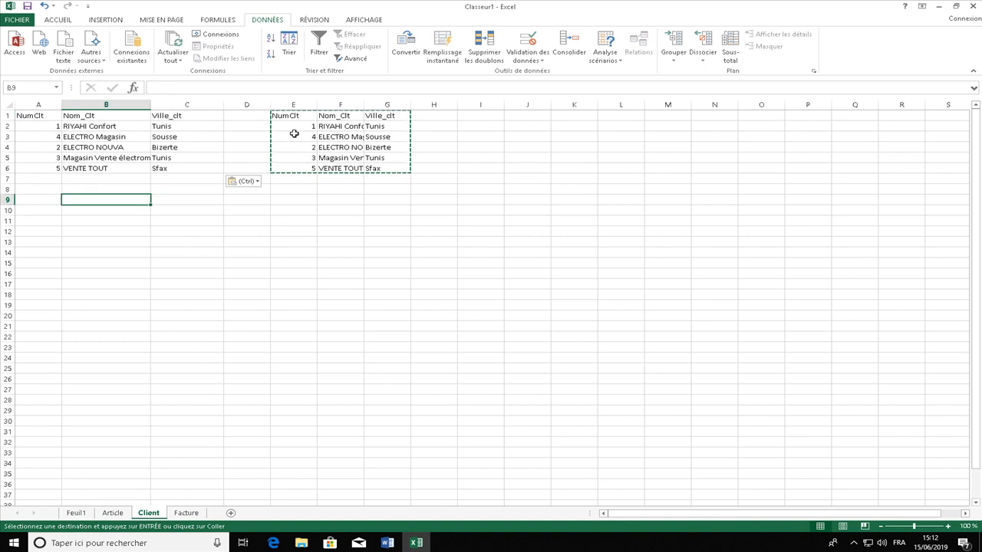
Clear the leftover client data in D1:G8 of the Client sheet
{"action": "left_click_drag", "start_coordinate": [260, 115], "coordinate": [409, 191]}
{"action": "key", "text": "Delete"}
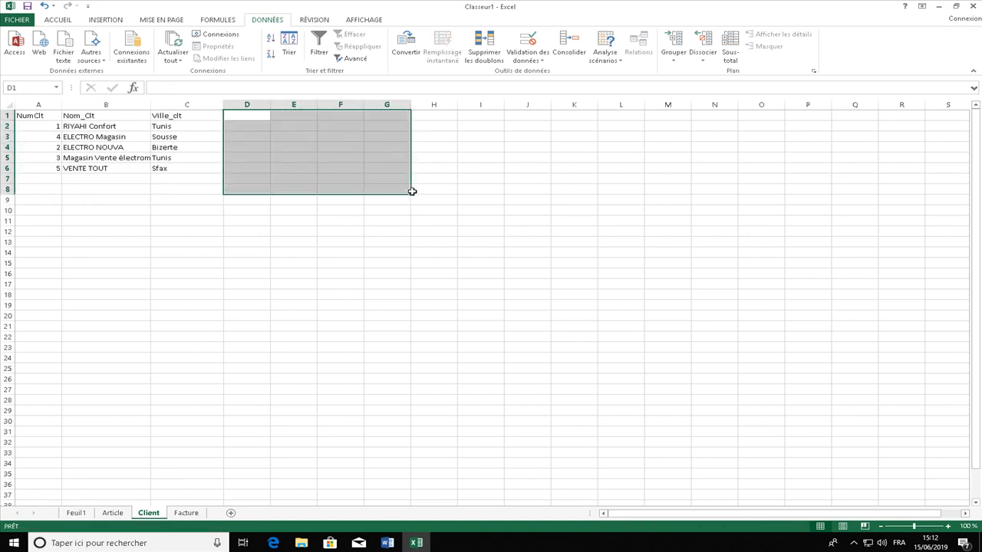
{"action": "left_click", "coordinate": [430, 198]}
Copy the whole invoice table A1:J40 from Feuil1 and paste it into the Facture sheet starting at A1
{"action": "left_click", "coordinate": [76, 512]}
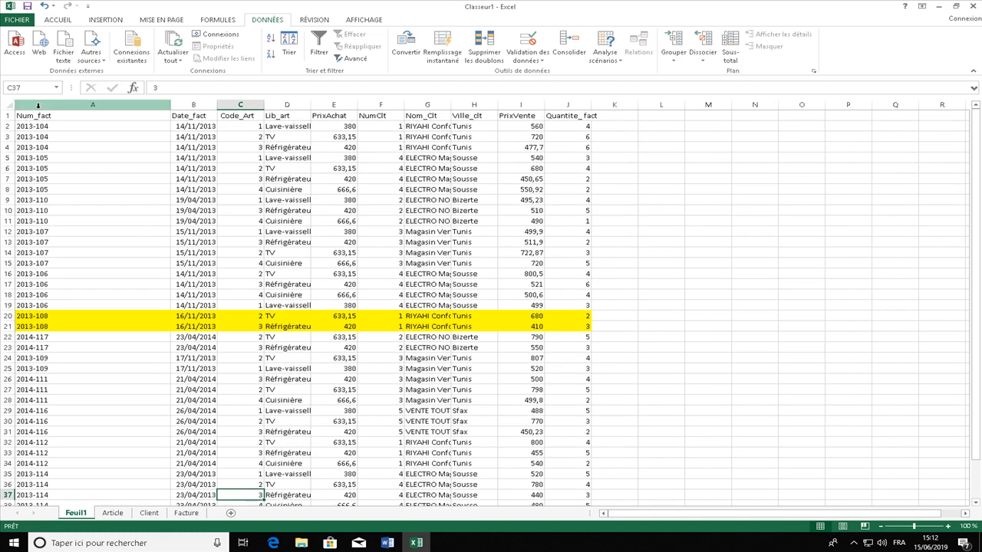
{"action": "left_click_drag", "start_coordinate": [34, 116], "coordinate": [577, 484]}
{"action": "right_click", "coordinate": [277, 338]}
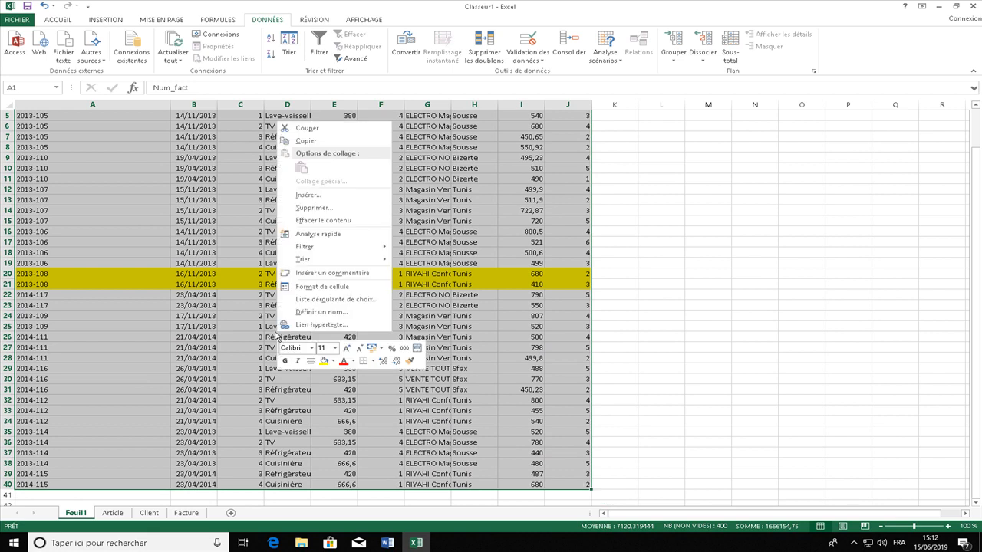
{"action": "left_click", "coordinate": [295, 144]}
{"action": "scroll", "coordinate": [232, 400], "scroll_direction": "up", "scroll_amount": 2}
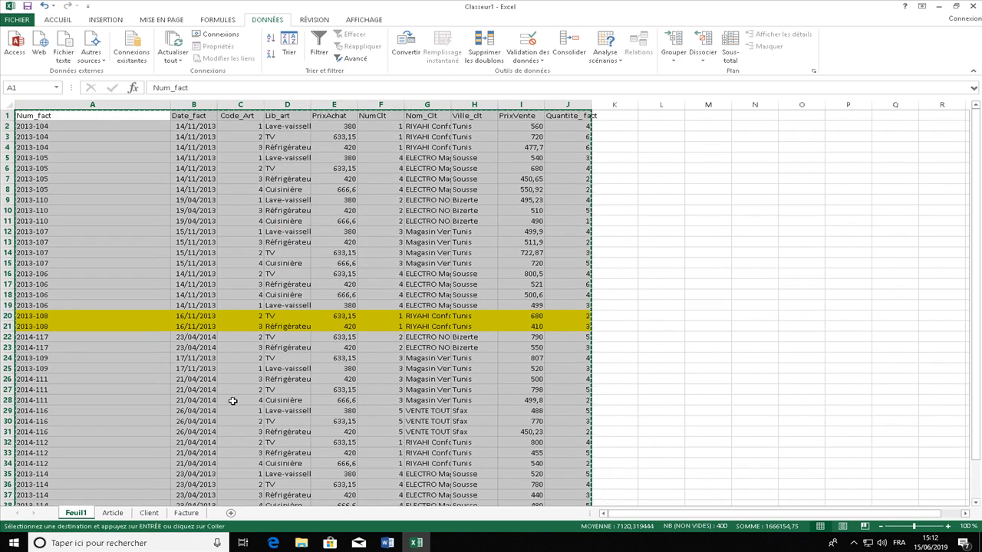
{"action": "left_click", "coordinate": [185, 513]}
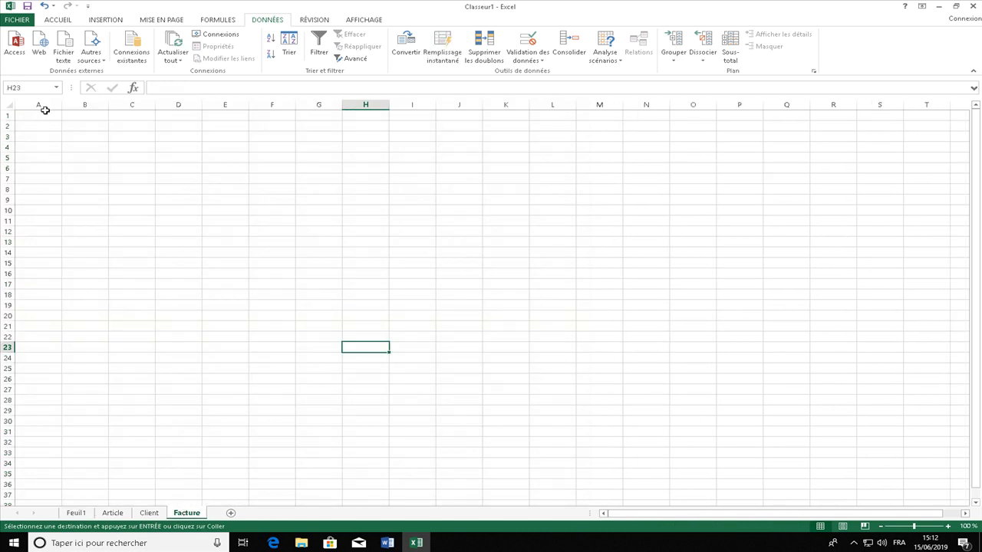
{"action": "left_click", "coordinate": [43, 112]}
{"action": "right_click", "coordinate": [43, 114]}
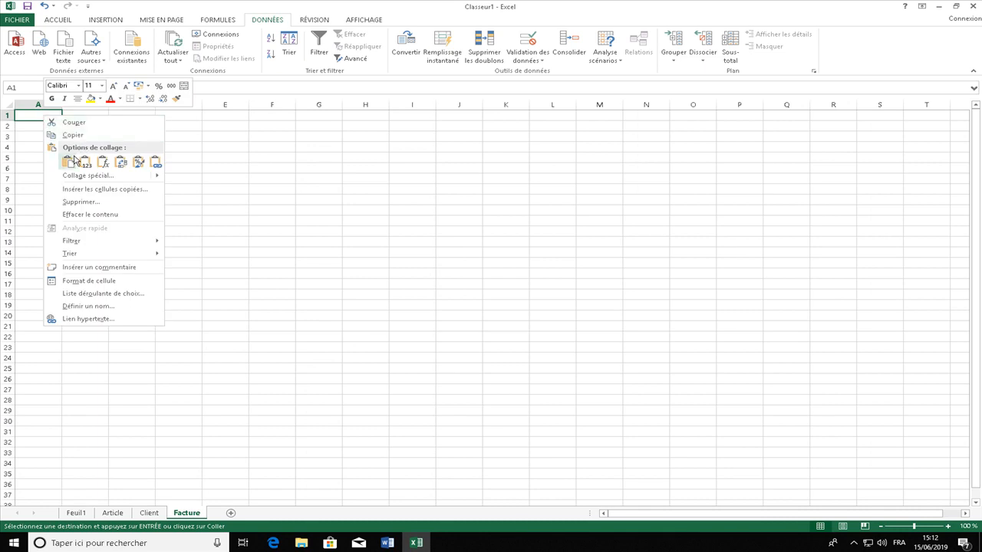
{"action": "left_click", "coordinate": [74, 161]}
{"action": "left_click", "coordinate": [234, 265]}
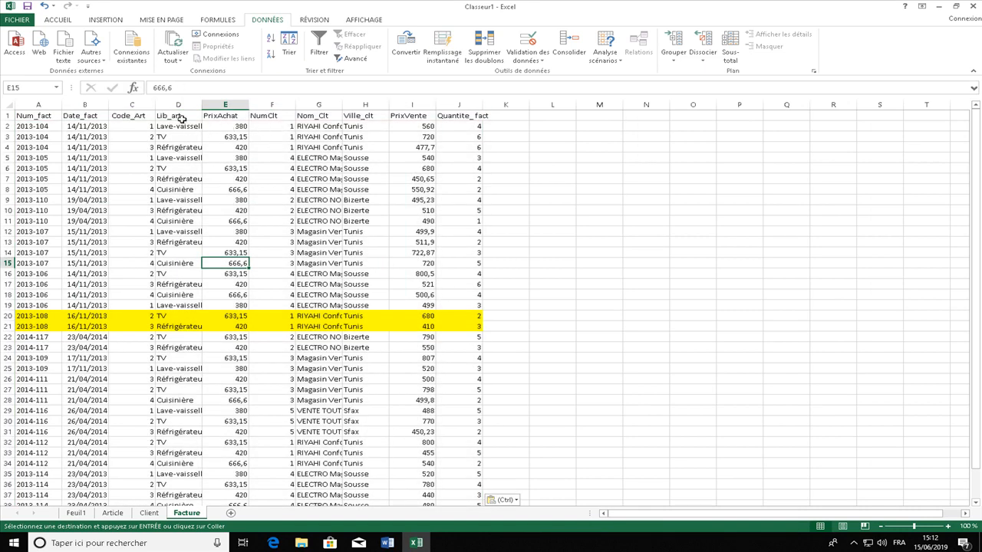
Delete the Lib_art and PrixAchat columns from the Facture sheet
{"action": "left_click_drag", "start_coordinate": [178, 105], "coordinate": [221, 105]}
{"action": "right_click", "coordinate": [222, 106]}
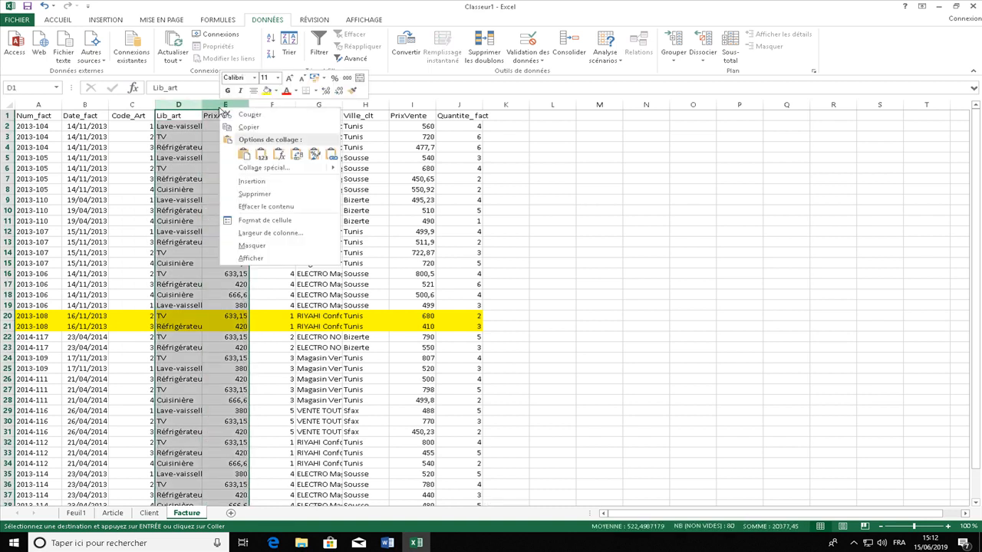
{"action": "left_click", "coordinate": [251, 194]}
{"action": "left_click", "coordinate": [188, 140]}
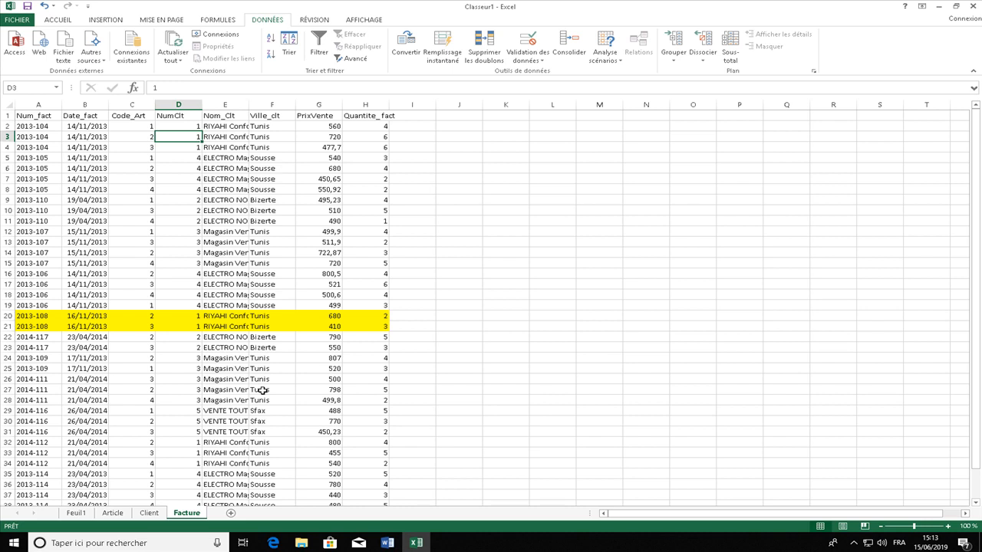
Delete the Code_Art, Nom_Clt, Ville_clt, PrixVente and Quantite_fact columns from the Facture sheet
{"action": "left_click", "coordinate": [139, 101]}
{"action": "right_click", "coordinate": [139, 102]}
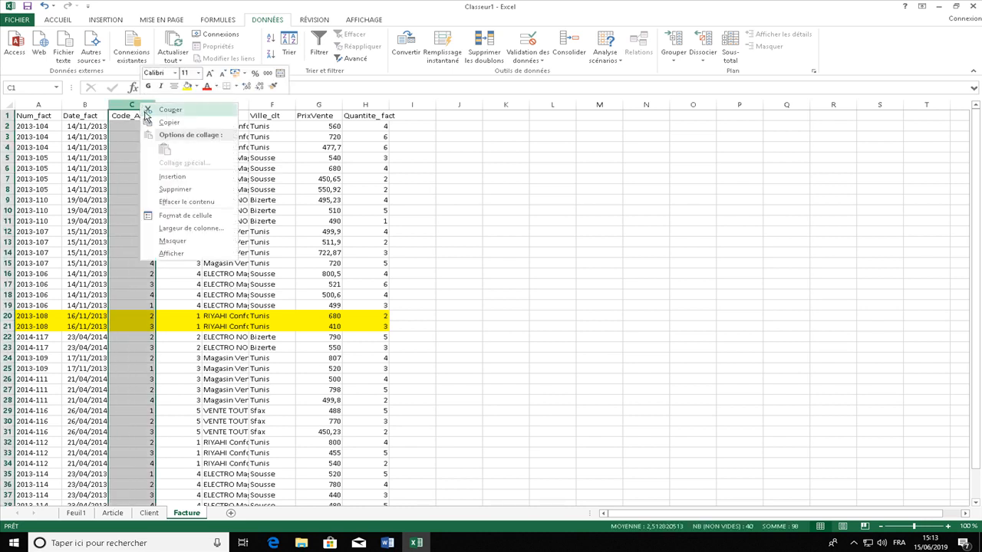
{"action": "left_click", "coordinate": [168, 190]}
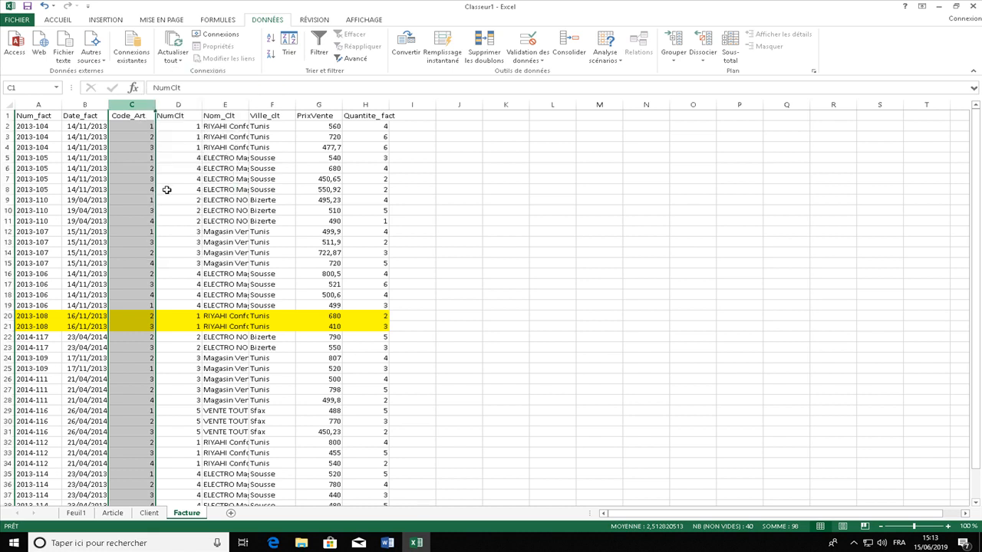
{"action": "left_click_drag", "start_coordinate": [178, 104], "coordinate": [333, 104]}
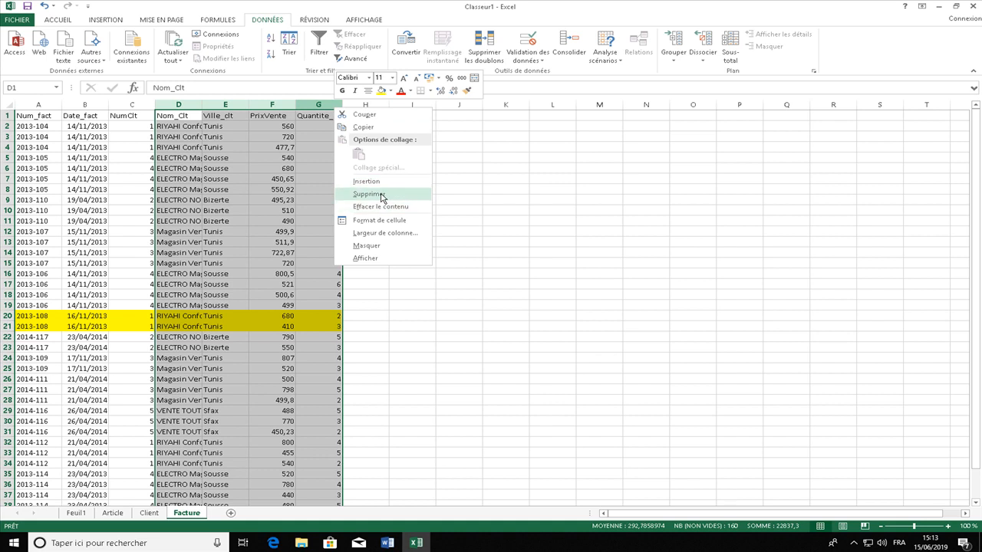
{"action": "left_click", "coordinate": [370, 194]}
{"action": "left_click", "coordinate": [291, 228]}
{"action": "left_click", "coordinate": [143, 189]}
Remove duplicate rows from the Facture table A1:C40, comparing Num_fact, Date_fact and NumClt with headers
{"action": "left_click", "coordinate": [30, 117]}
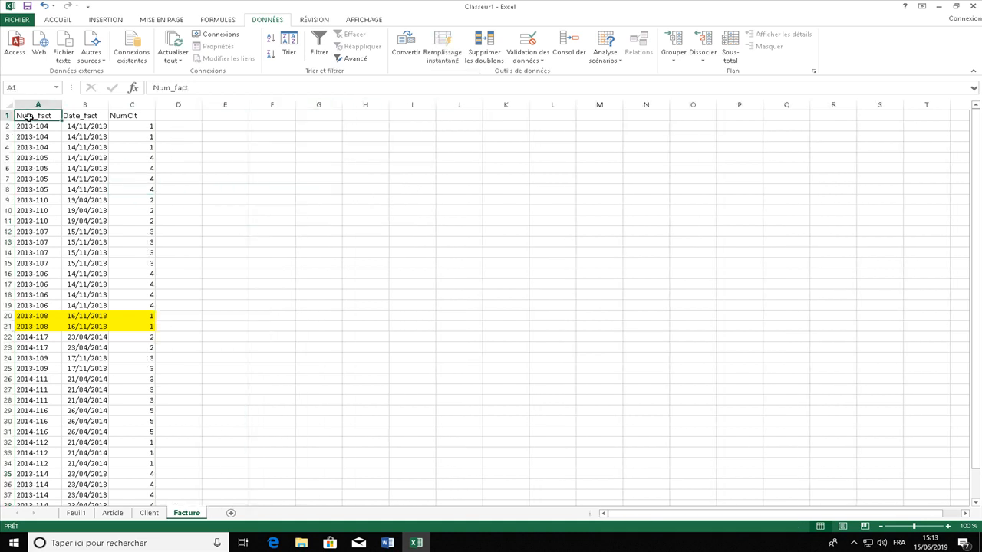
{"action": "left_click", "coordinate": [71, 117]}
{"action": "left_click", "coordinate": [126, 117]}
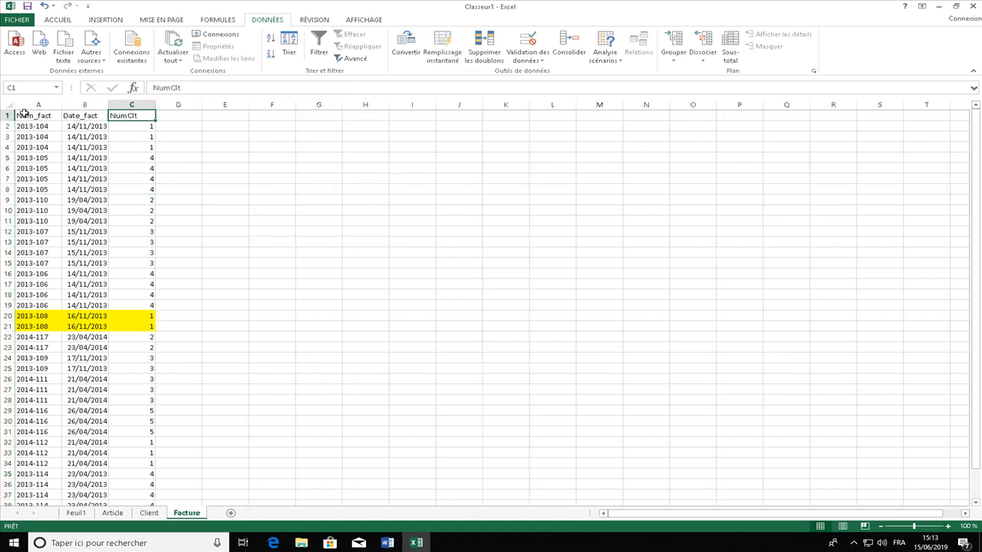
{"action": "left_click_drag", "start_coordinate": [23, 114], "coordinate": [127, 115]}
{"action": "key", "text": "ctrl+shift+Down"}
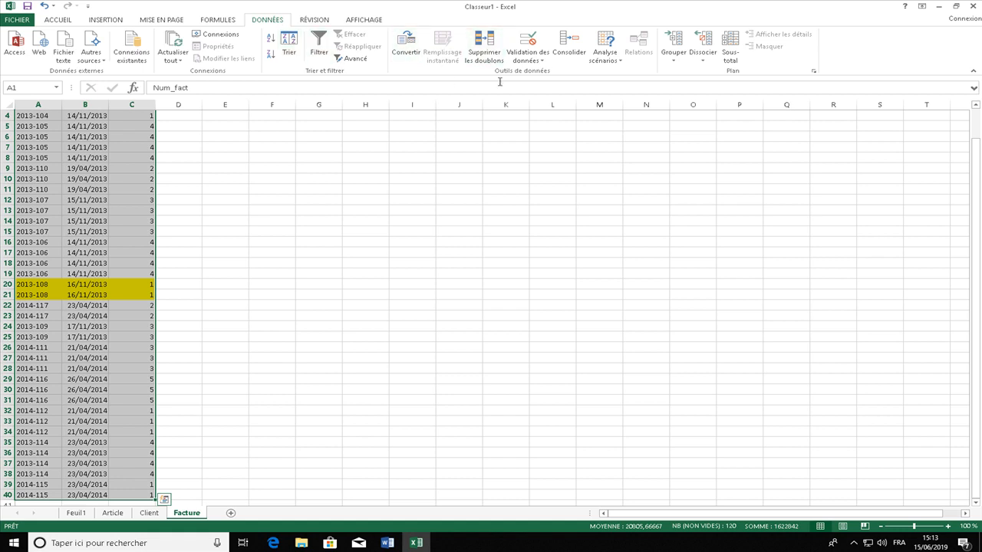
{"action": "left_click", "coordinate": [484, 47]}
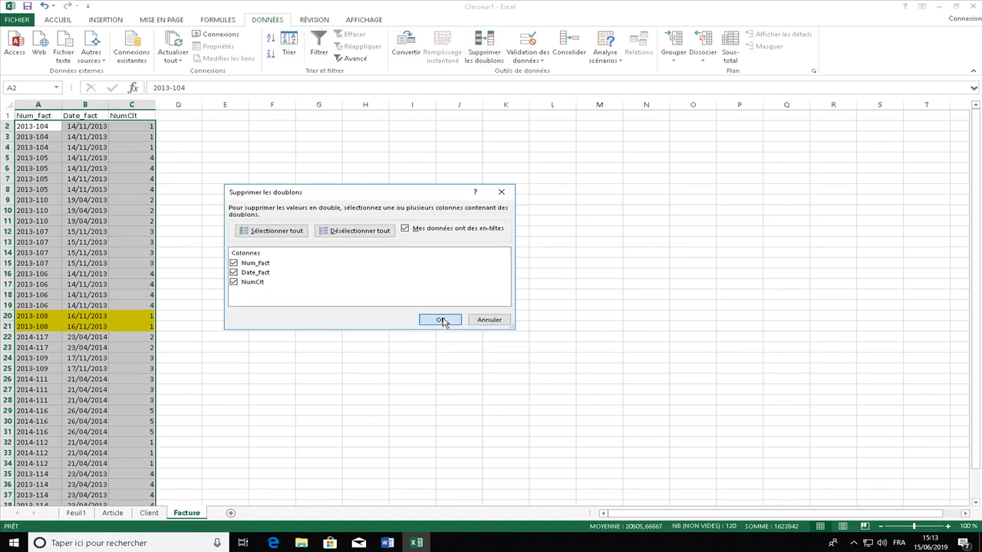
{"action": "left_click", "coordinate": [441, 317]}
{"action": "left_click", "coordinate": [492, 291]}
{"action": "left_click", "coordinate": [318, 305]}
{"action": "left_click", "coordinate": [90, 274]}
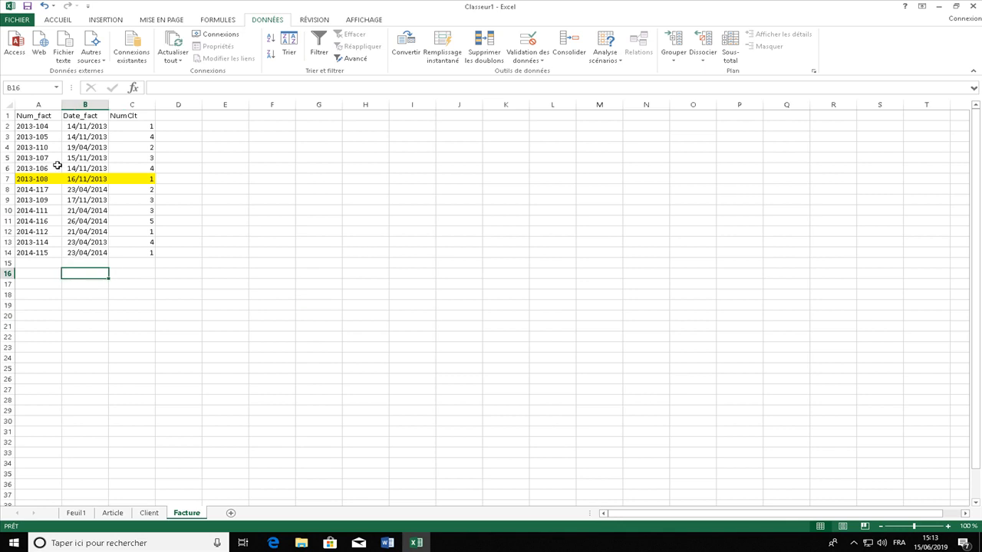
Sort the Facture table by Num_fact values from A to Z, keeping the header row
{"action": "left_click", "coordinate": [49, 127]}
{"action": "left_click", "coordinate": [49, 138]}
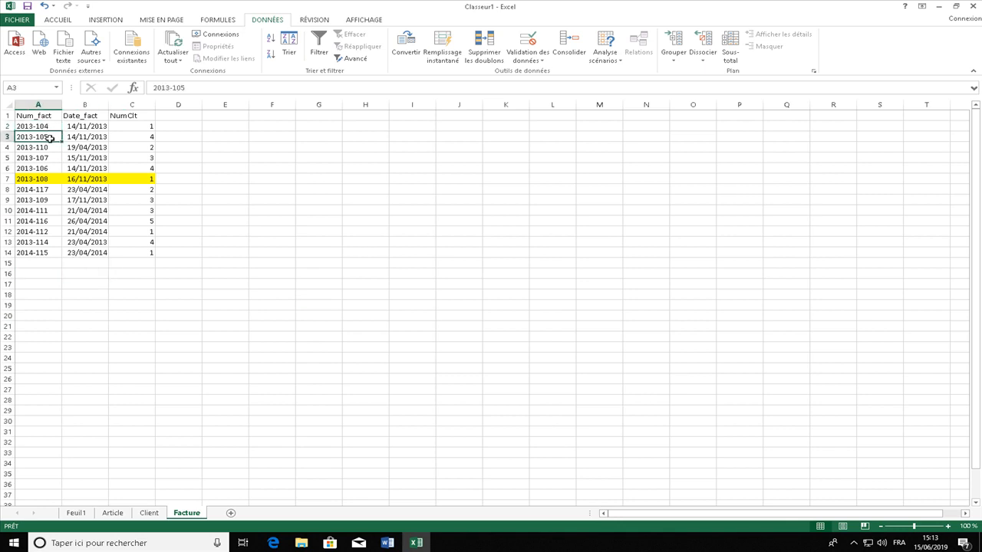
{"action": "left_click", "coordinate": [45, 148]}
{"action": "left_click", "coordinate": [44, 158]}
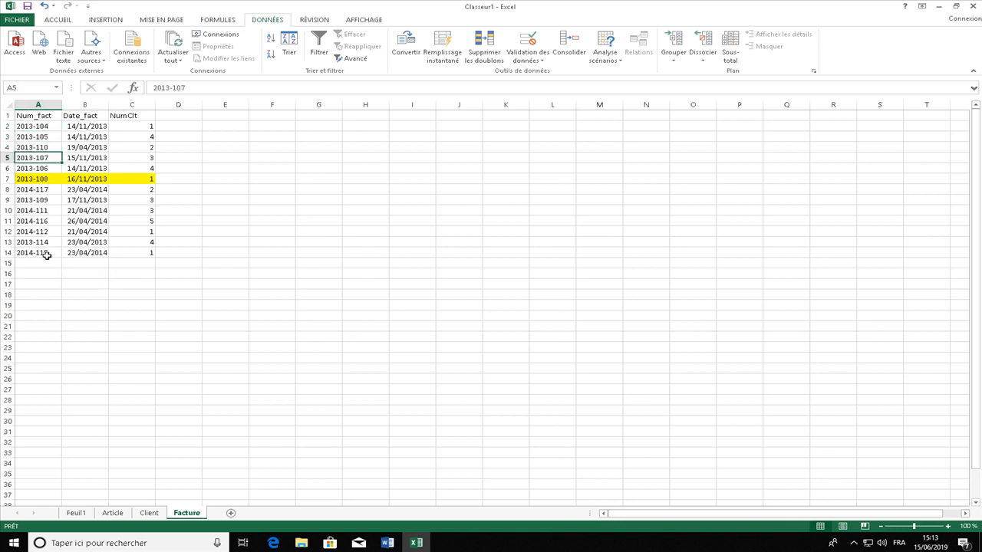
{"action": "left_click", "coordinate": [47, 256]}
{"action": "left_click", "coordinate": [20, 115]}
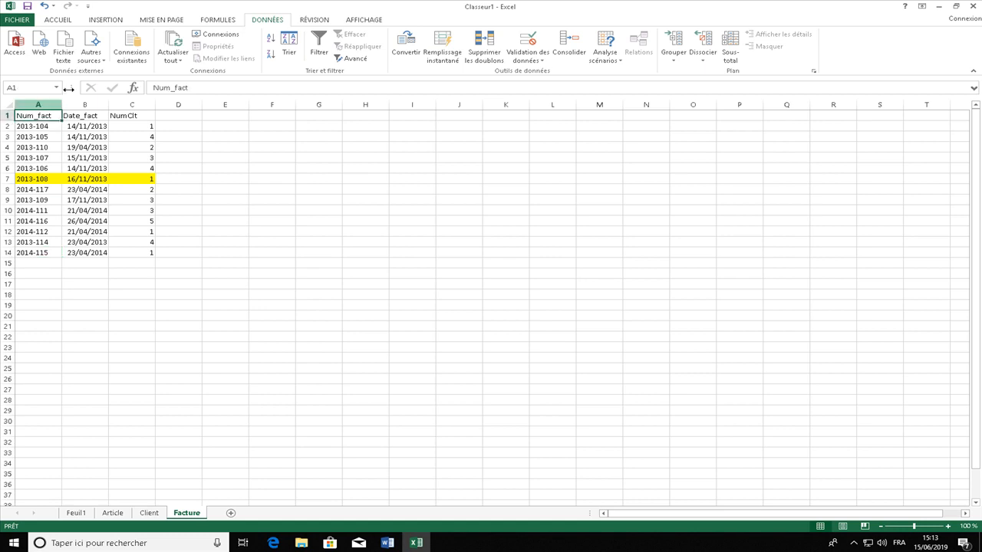
{"action": "left_click", "coordinate": [288, 45]}
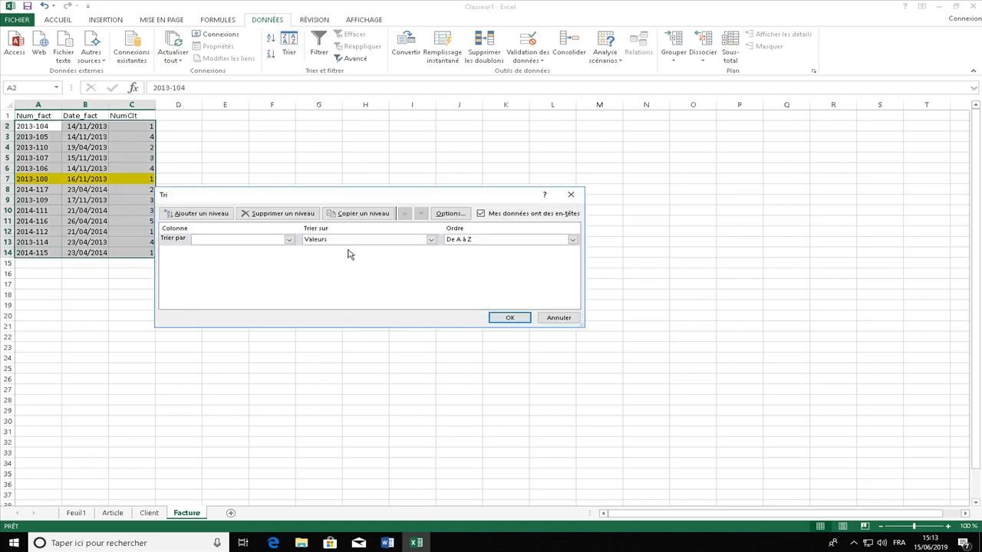
{"action": "left_click", "coordinate": [289, 239]}
{"action": "left_click", "coordinate": [268, 251]}
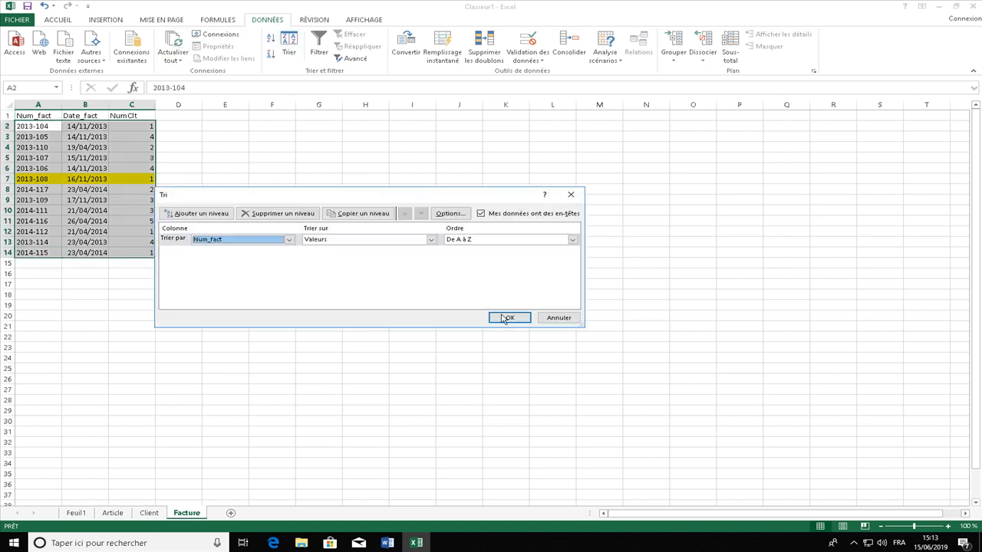
{"action": "left_click", "coordinate": [494, 316]}
{"action": "left_click", "coordinate": [239, 265]}
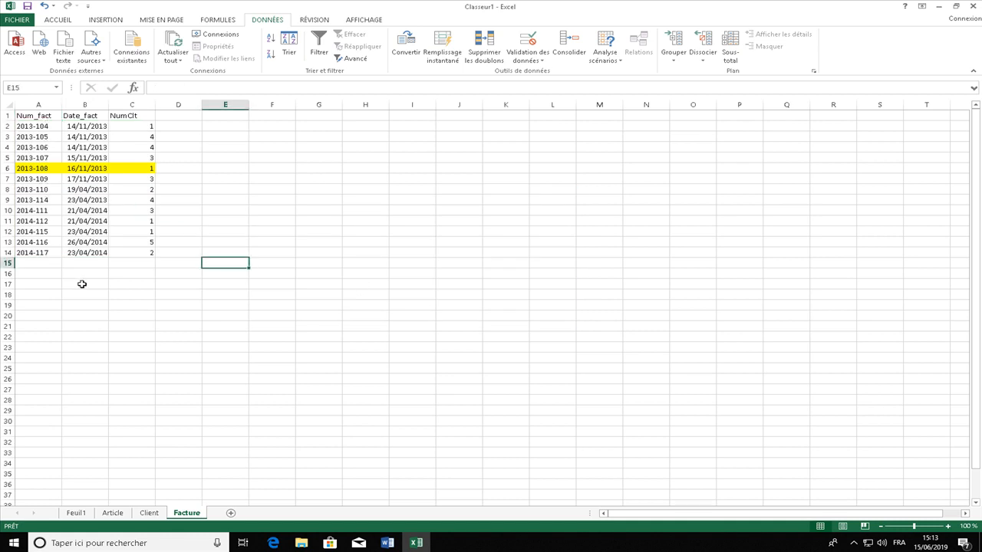
{"action": "left_click_drag", "start_coordinate": [142, 119], "coordinate": [134, 242]}
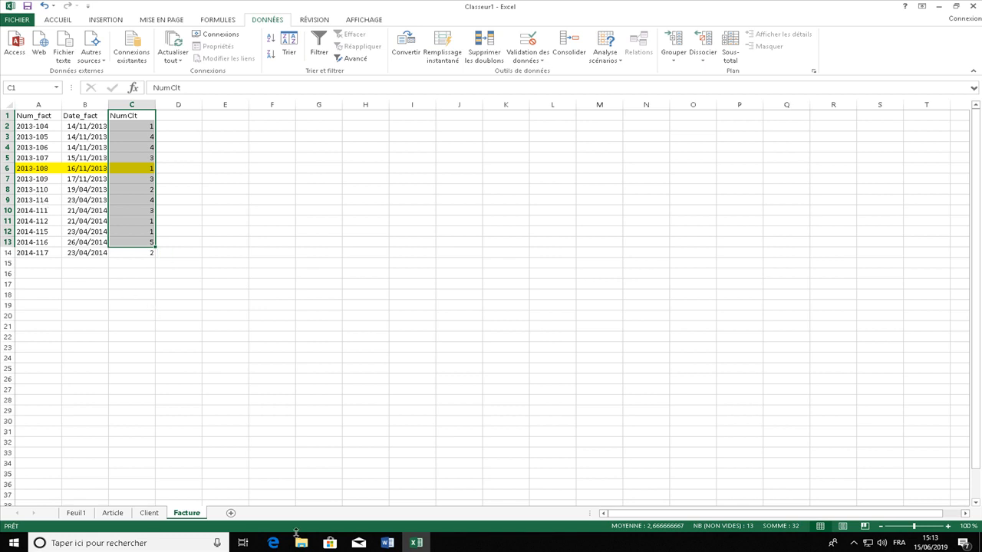
Add a new worksheet after Facture and name it Ligne_facture
{"action": "left_click", "coordinate": [232, 513]}
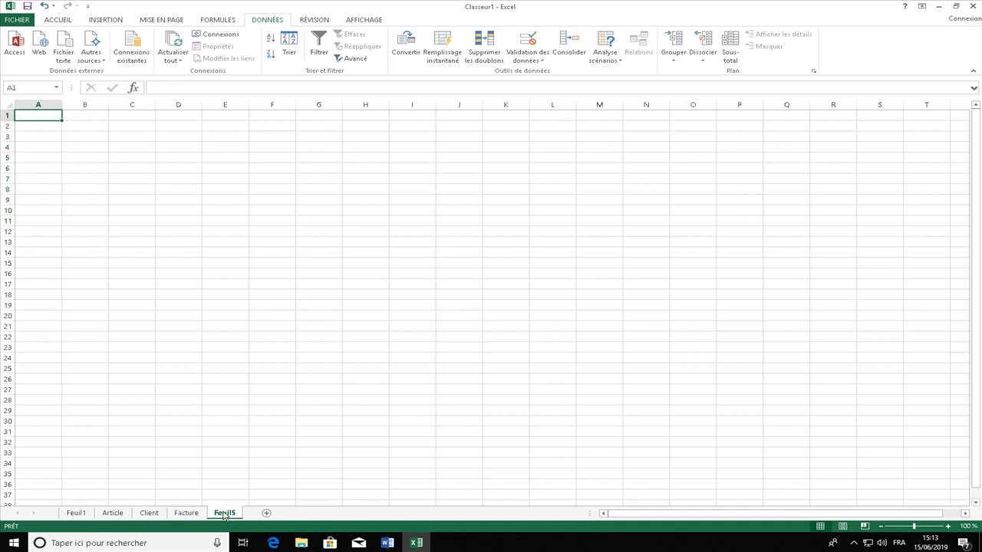
{"action": "type", "text": "Ligne-"}
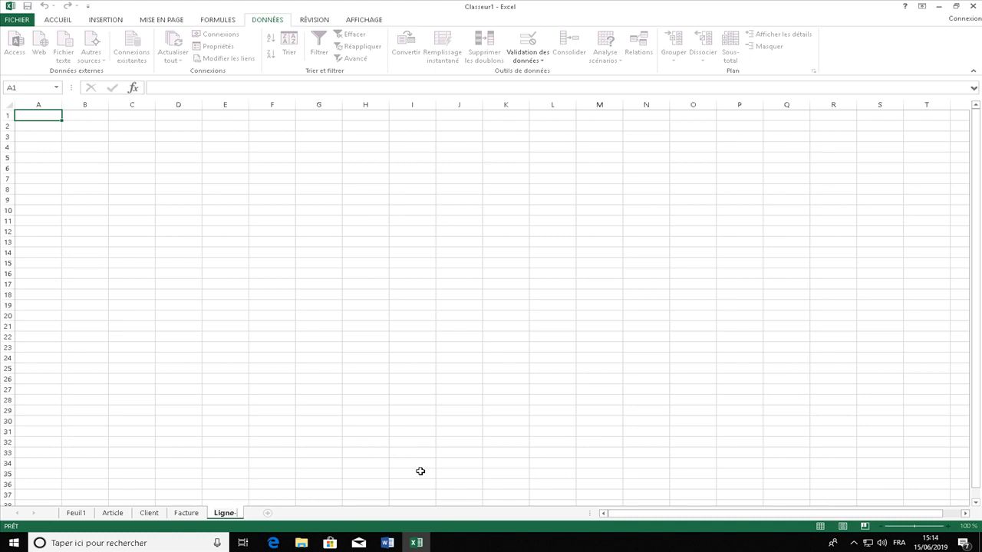
{"action": "type", "text": "facture"}
{"action": "left_click", "coordinate": [338, 193]}
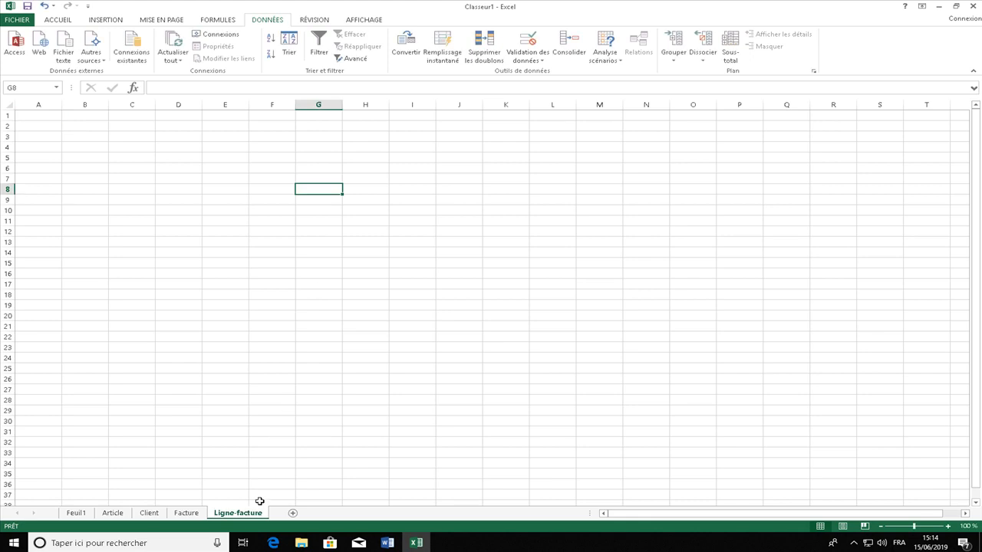
{"action": "double_click", "coordinate": [238, 515]}
{"action": "left_click", "coordinate": [238, 514]}
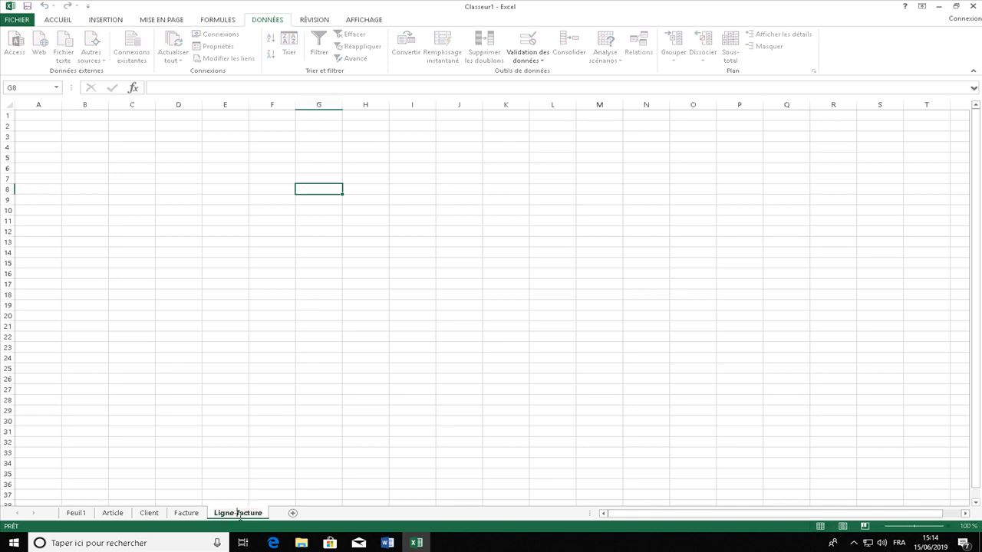
{"action": "key", "text": "BackSpace"}
{"action": "type", "text": "_"}
Copy the full invoice table A1:J40 from Feuil1 and paste it into the Ligne_facture sheet starting at A1
{"action": "left_click", "coordinate": [76, 512]}
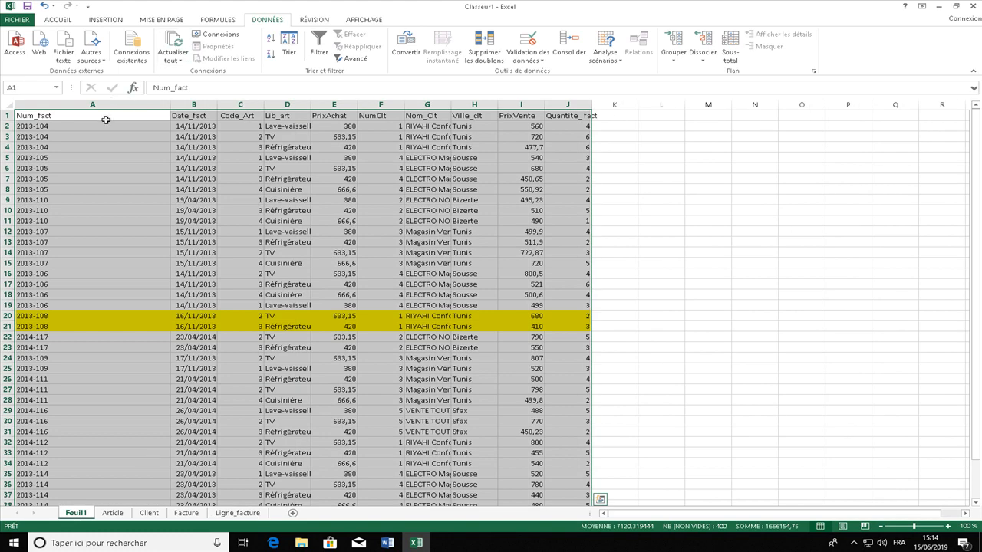
{"action": "right_click", "coordinate": [106, 119]}
{"action": "left_click", "coordinate": [135, 143]}
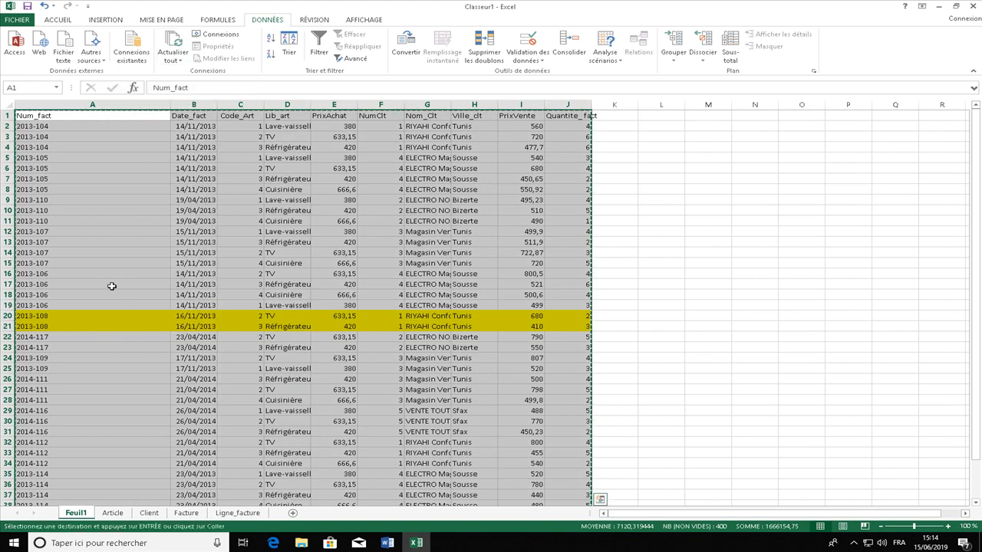
{"action": "left_click", "coordinate": [238, 512]}
{"action": "left_click", "coordinate": [44, 115]}
{"action": "right_click", "coordinate": [44, 116]}
{"action": "left_click", "coordinate": [73, 164]}
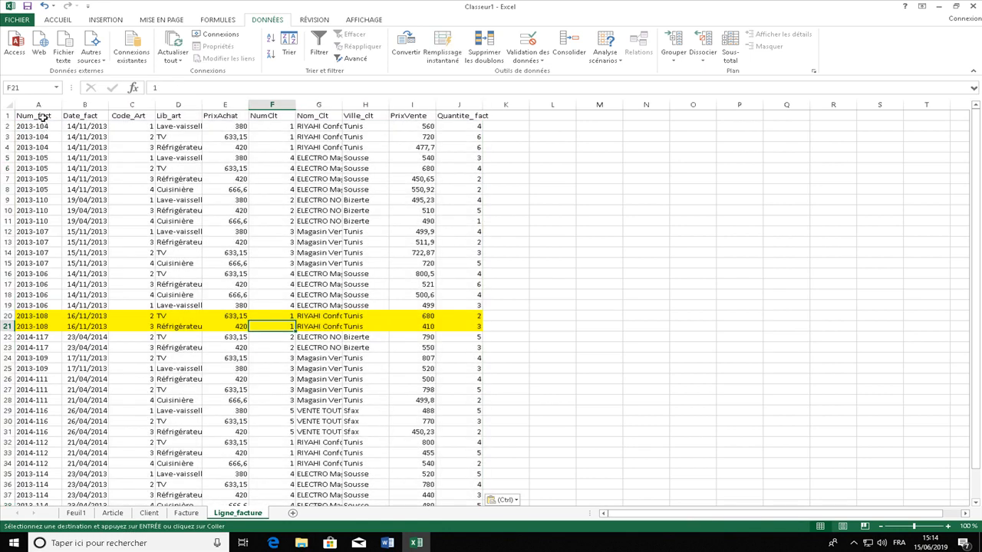
Delete the Date_fact, Lib_art, PrixAchat, NumClt, Nom_Clt and Ville_clt columns from the Ligne_facture sheet
{"action": "left_click", "coordinate": [88, 103]}
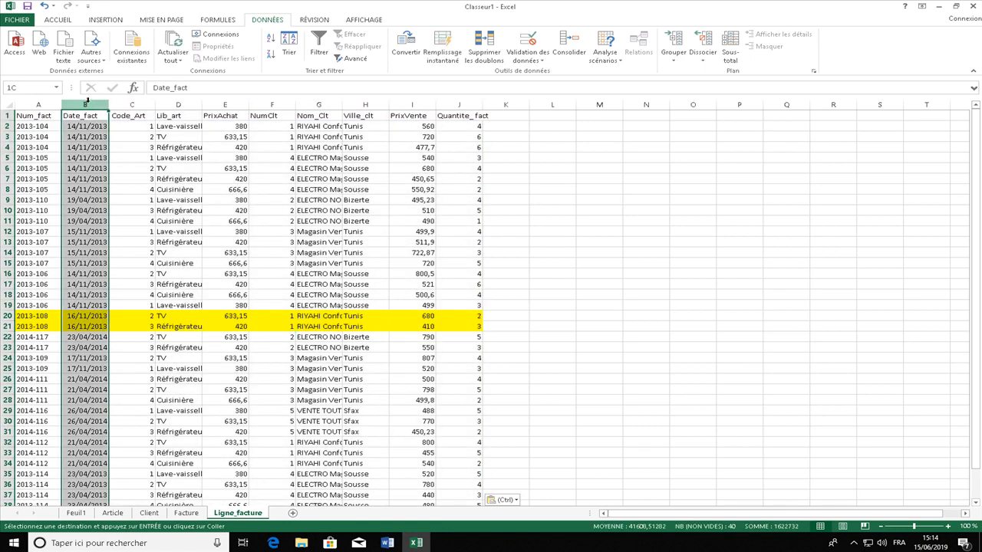
{"action": "right_click", "coordinate": [89, 103]}
{"action": "left_click", "coordinate": [121, 188]}
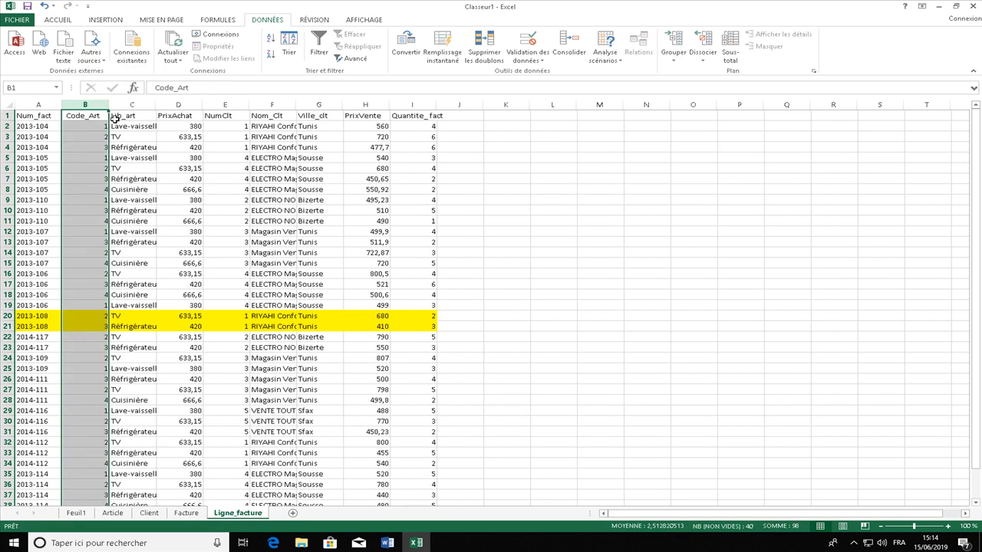
{"action": "left_click_drag", "start_coordinate": [130, 104], "coordinate": [227, 106]}
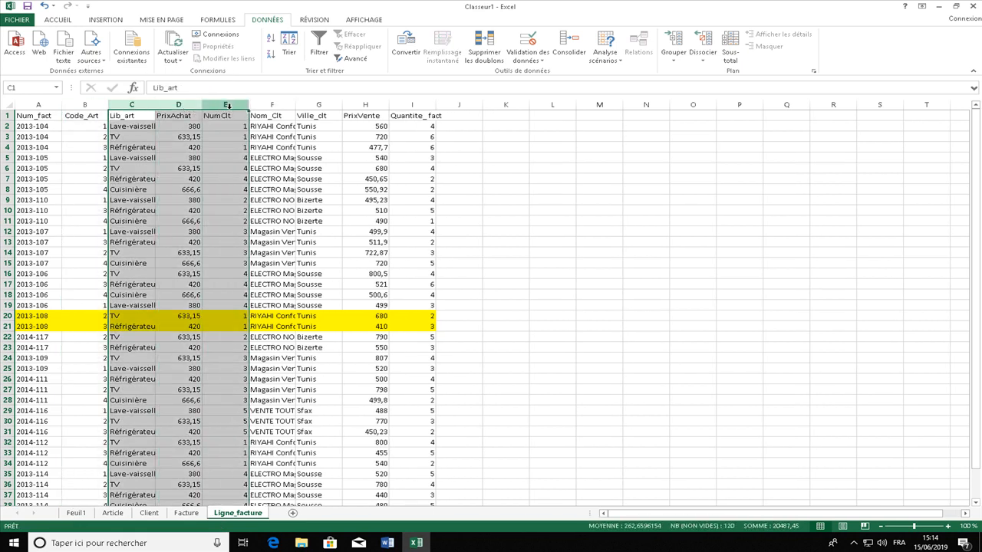
{"action": "right_click", "coordinate": [228, 107]}
{"action": "left_click", "coordinate": [263, 195]}
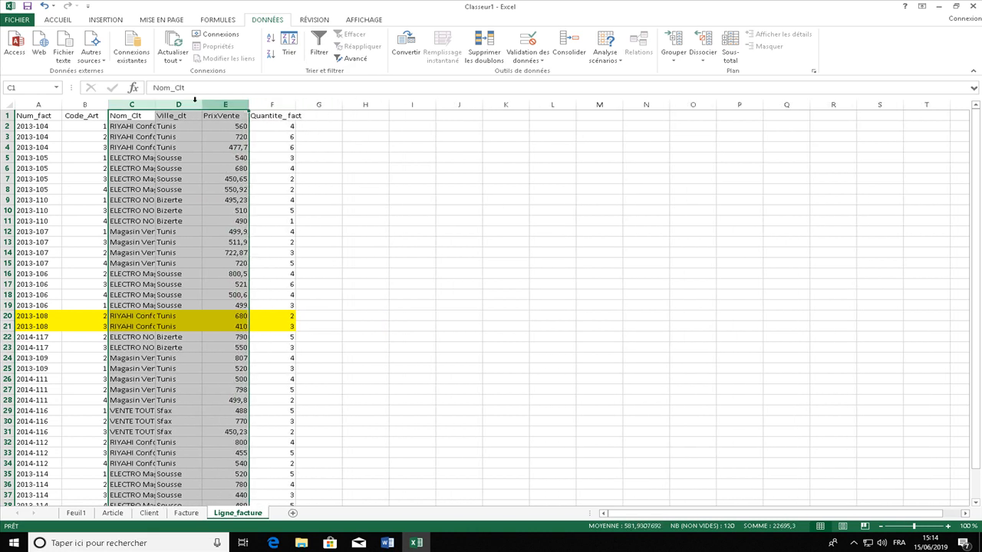
{"action": "left_click", "coordinate": [142, 102]}
{"action": "left_click_drag", "start_coordinate": [142, 103], "coordinate": [182, 105]}
{"action": "right_click", "coordinate": [182, 106]}
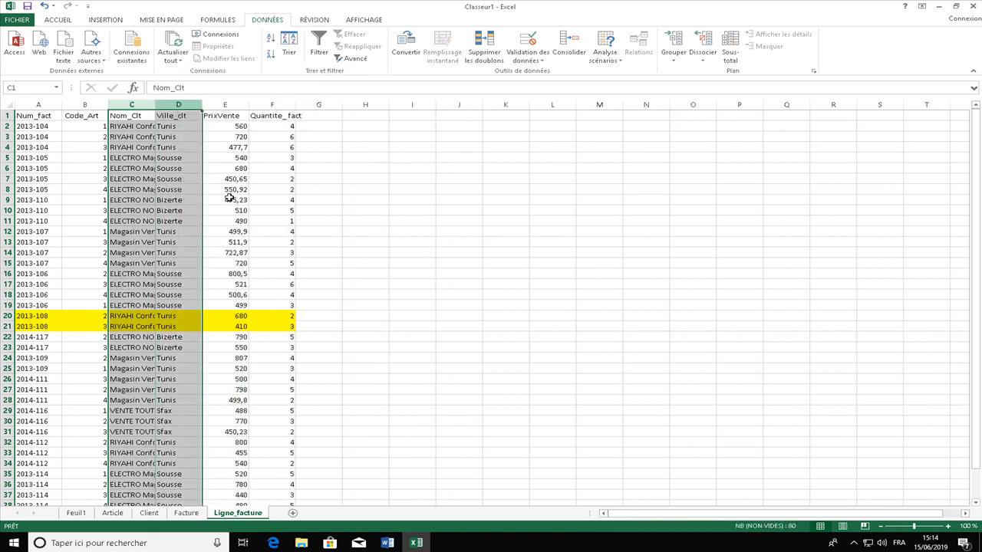
{"action": "left_click", "coordinate": [203, 192]}
{"action": "left_click", "coordinate": [458, 211]}
Move the Code_Art column to just after the Quantite_fact column and delete the emptied column B
{"action": "left_click", "coordinate": [85, 106]}
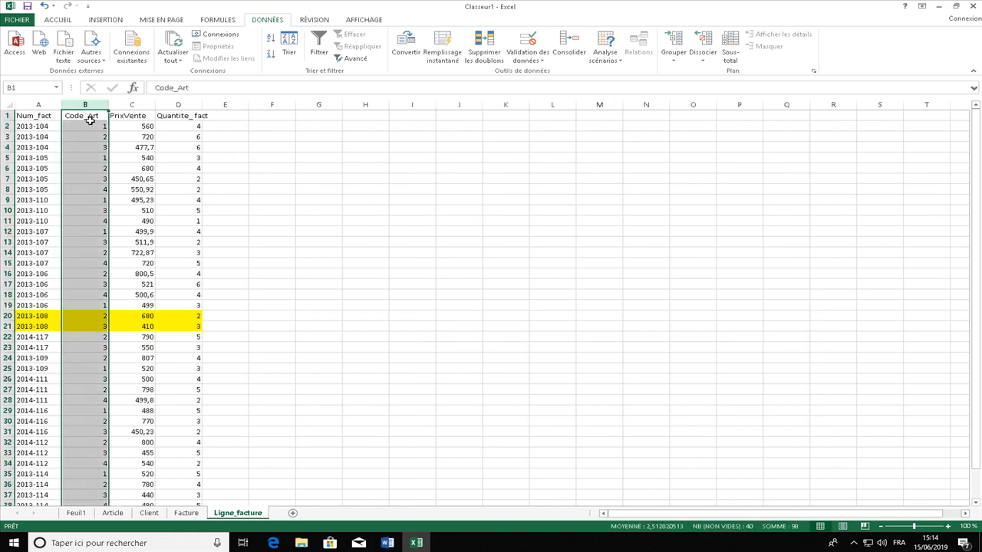
{"action": "left_click", "coordinate": [99, 112]}
{"action": "left_click", "coordinate": [92, 106]}
{"action": "left_click_drag", "start_coordinate": [92, 108], "coordinate": [192, 153]}
{"action": "left_click", "coordinate": [87, 104]}
{"action": "right_click", "coordinate": [88, 105]}
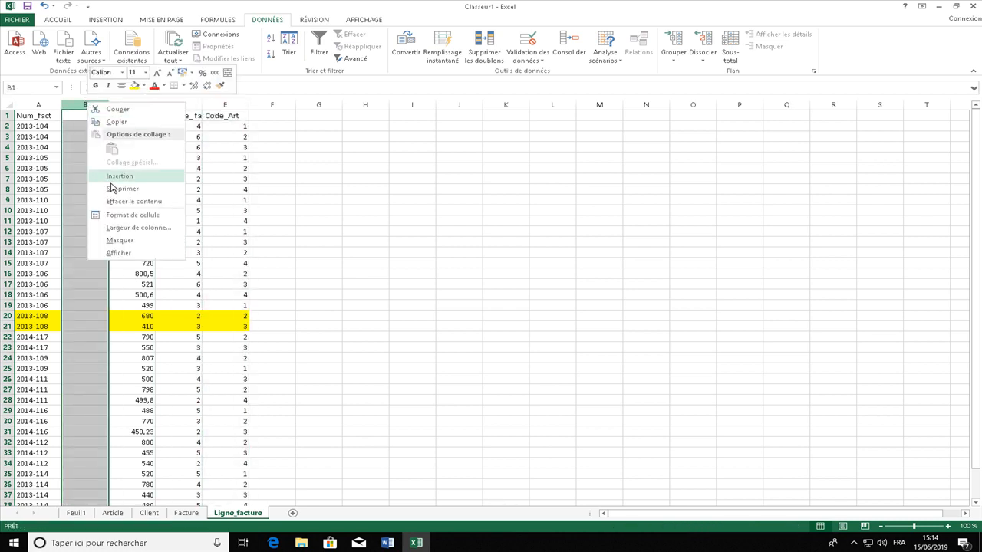
{"action": "left_click", "coordinate": [116, 189]}
{"action": "left_click", "coordinate": [365, 211]}
Review the Ligne_facture column headers and widen column C enough to show its full Quantite_fact header
{"action": "left_click", "coordinate": [37, 115]}
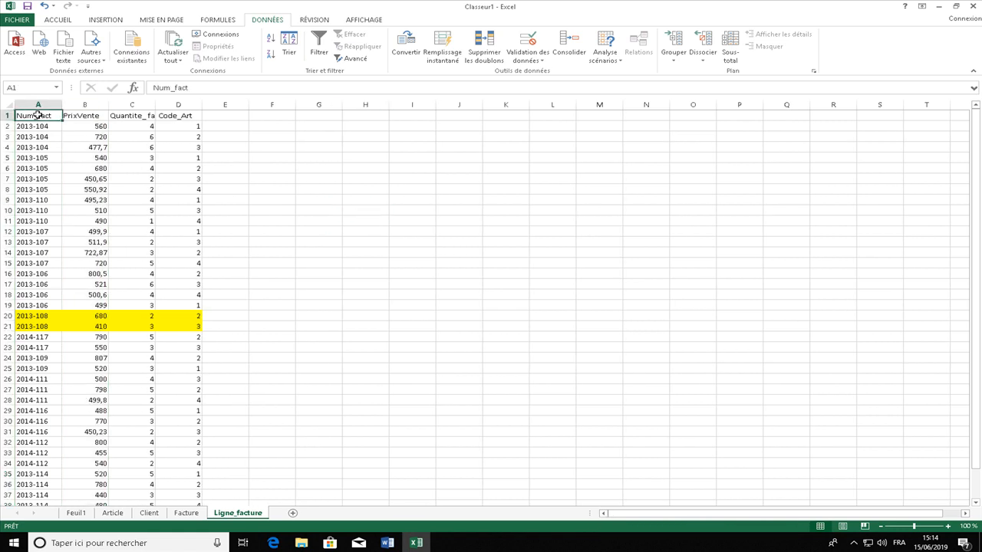
{"action": "left_click", "coordinate": [83, 116]}
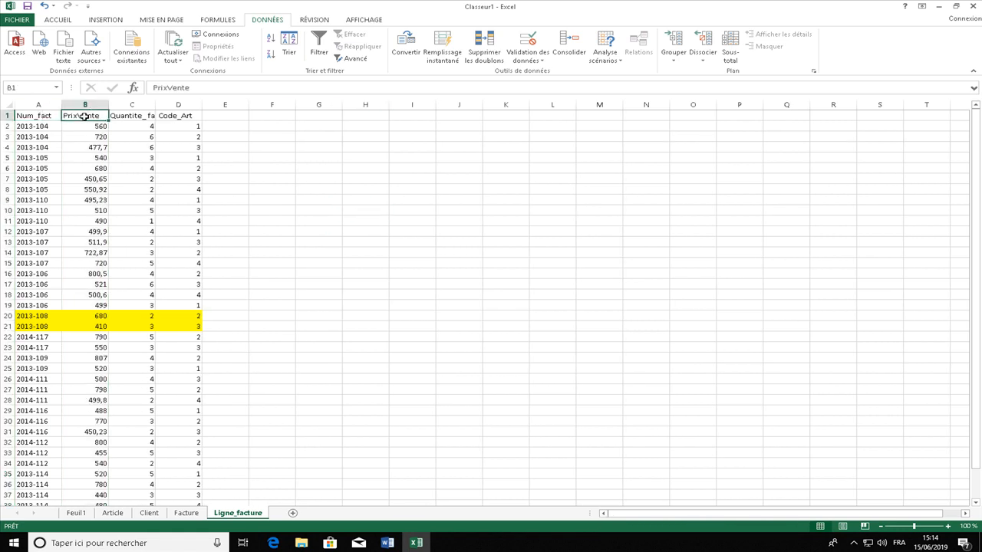
{"action": "left_click", "coordinate": [138, 116]}
{"action": "left_click_drag", "start_coordinate": [155, 105], "coordinate": [161, 107]}
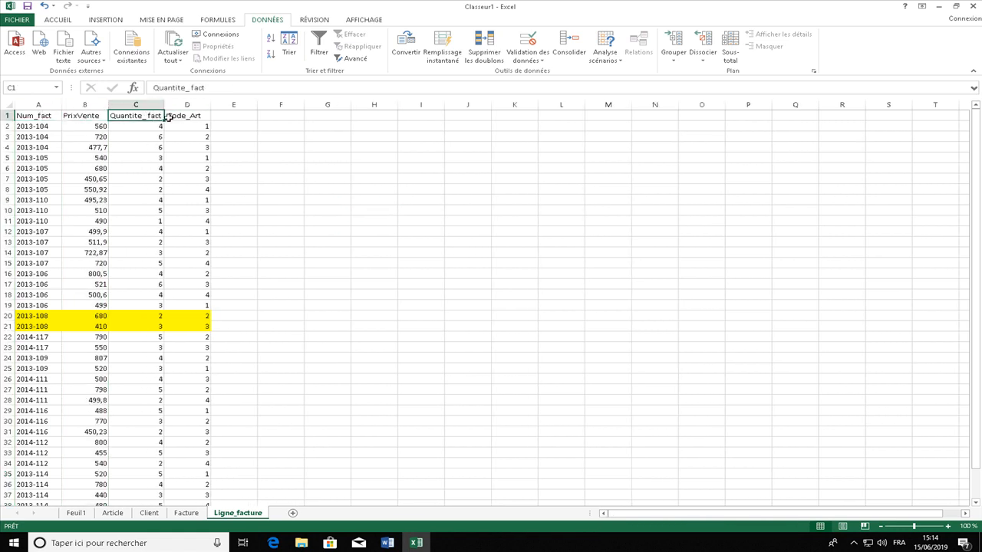
{"action": "left_click", "coordinate": [200, 117]}
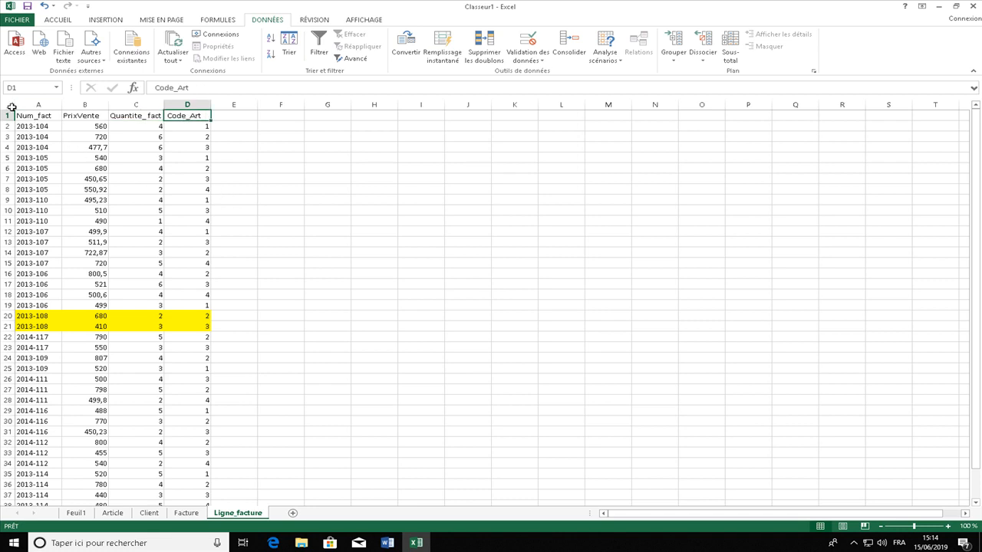
Examine the invoice number, sale price, quantity and article code in the two yellow-highlighted 2013-108 rows
{"action": "left_click", "coordinate": [167, 391]}
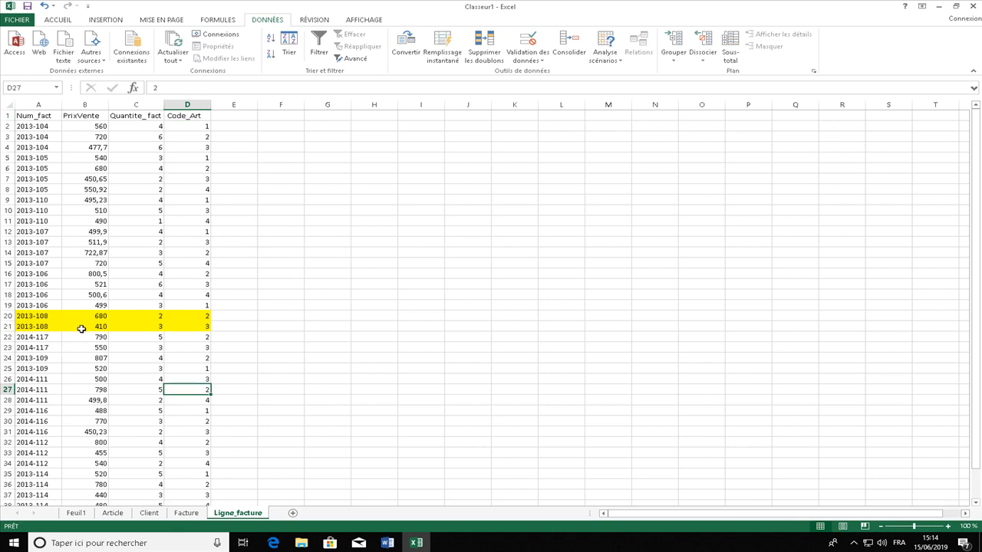
{"action": "left_click", "coordinate": [32, 317]}
{"action": "left_click_drag", "start_coordinate": [84, 317], "coordinate": [189, 325]}
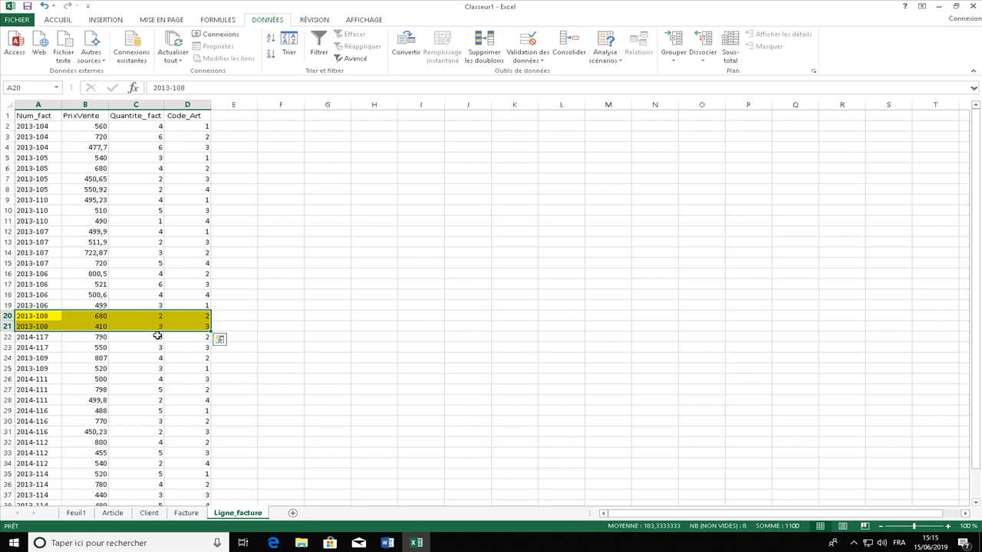
{"action": "left_click", "coordinate": [154, 317]}
{"action": "left_click", "coordinate": [154, 326]}
{"action": "left_click", "coordinate": [156, 314]}
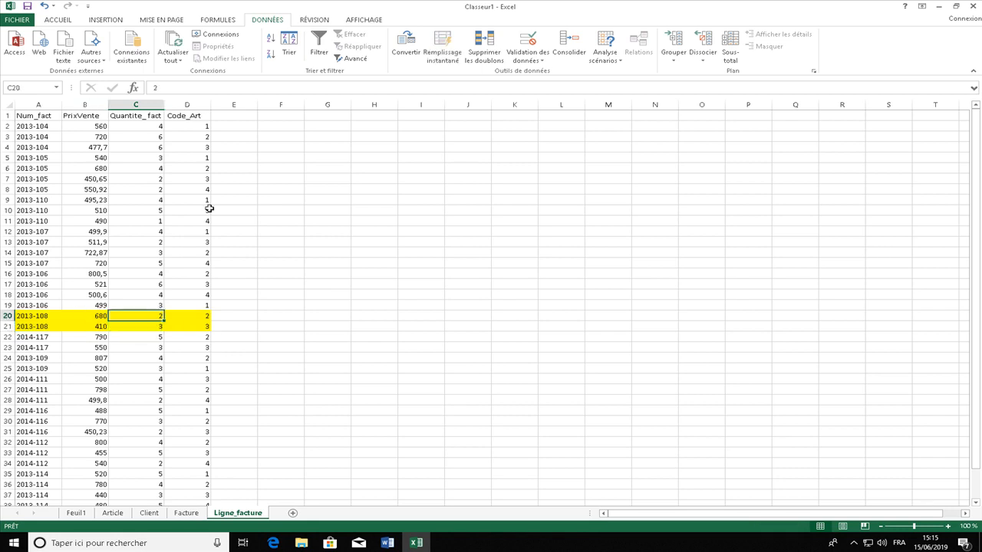
{"action": "left_click", "coordinate": [189, 318]}
{"action": "left_click", "coordinate": [191, 326]}
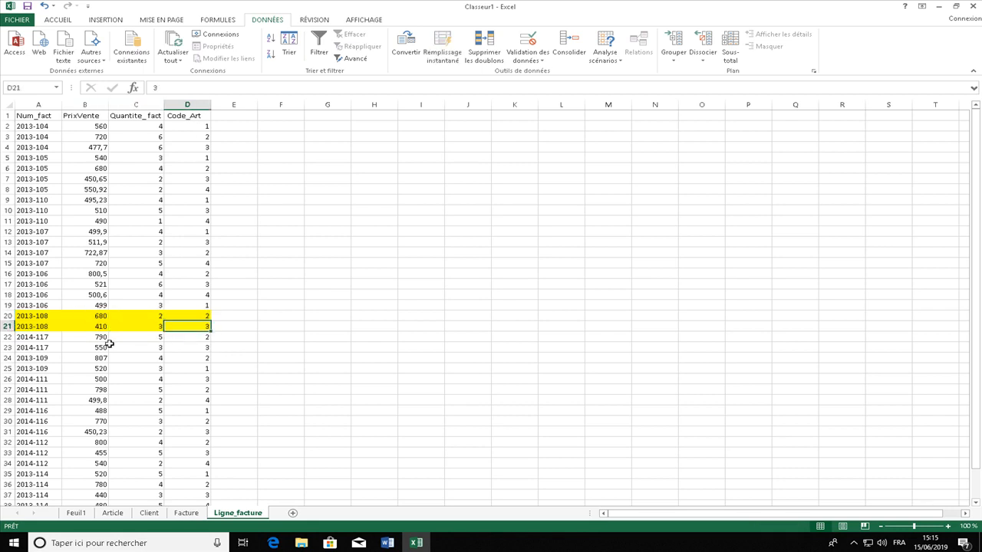
{"action": "left_click", "coordinate": [97, 329]}
{"action": "left_click", "coordinate": [95, 306]}
{"action": "left_click", "coordinate": [49, 325]}
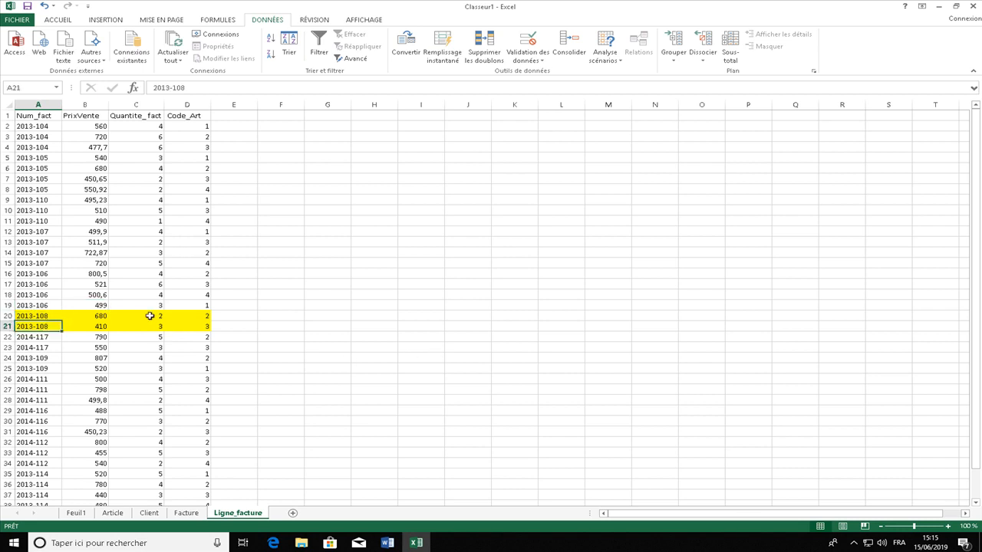
{"action": "left_click", "coordinate": [157, 273]}
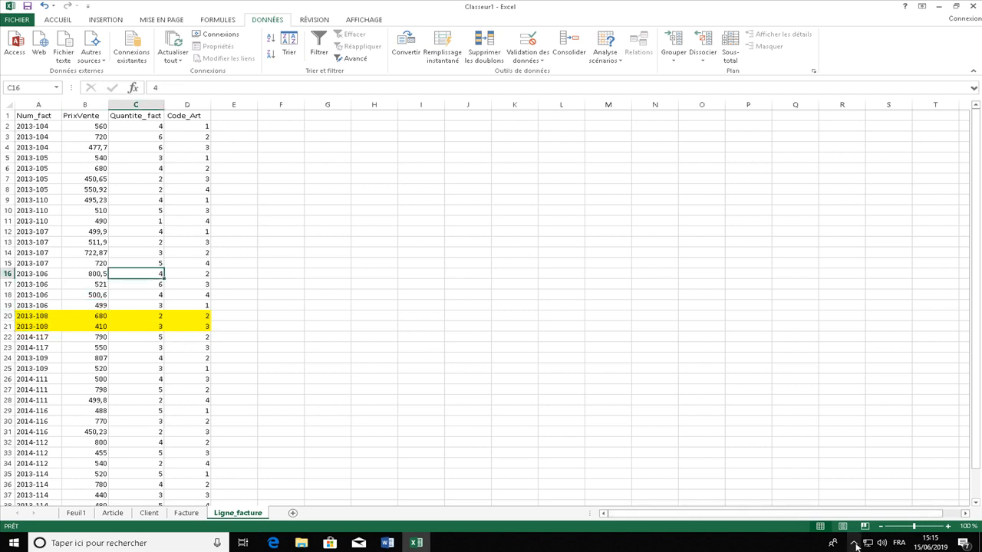
{"action": "left_click", "coordinate": [372, 391]}
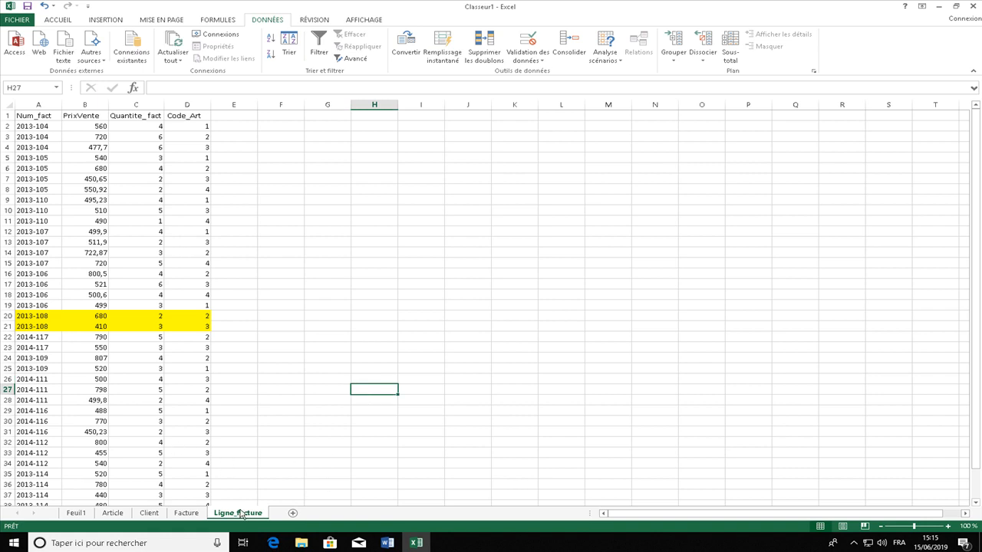
Search Windows for Access and launch Access 2013
{"action": "left_click", "coordinate": [118, 545]}
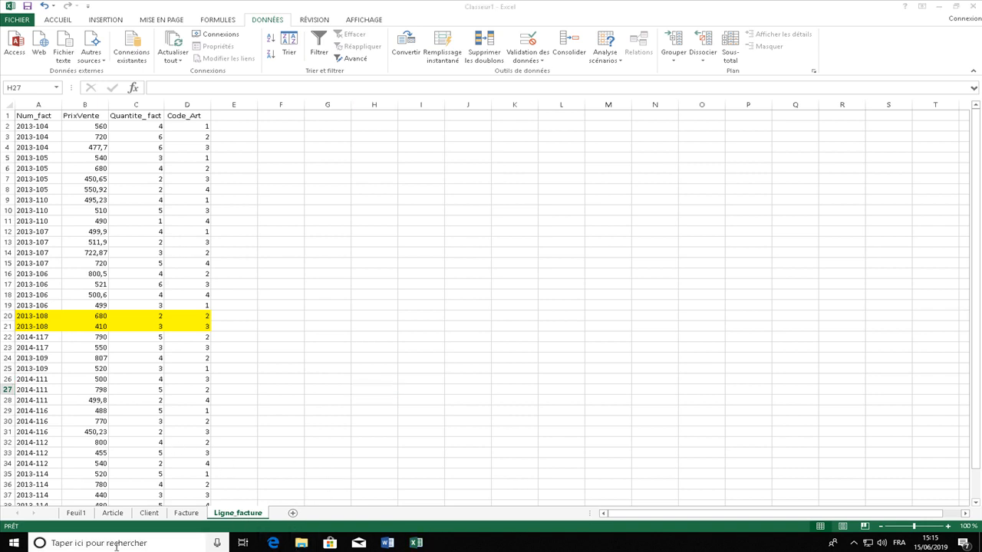
{"action": "type", "text": "Acc"}
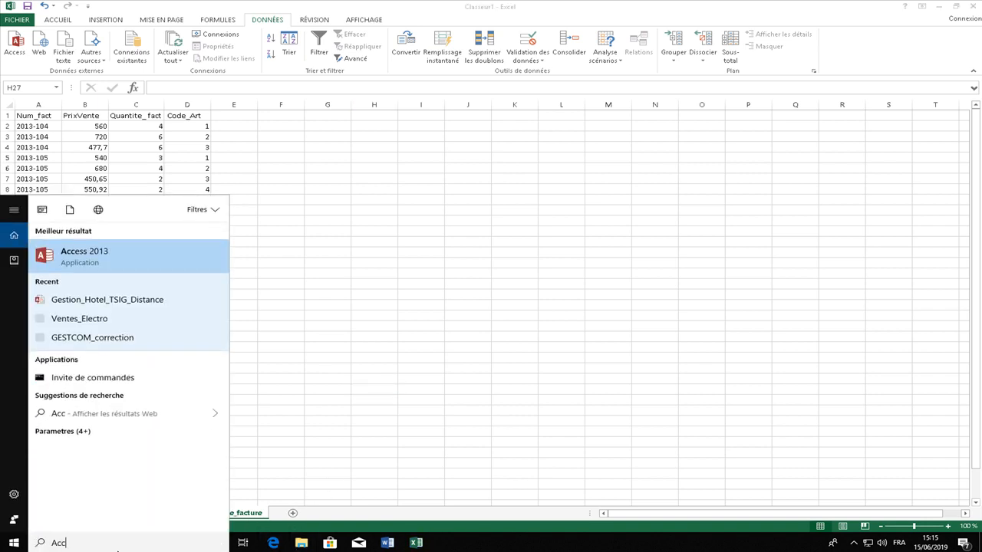
{"action": "type", "text": "ess"}
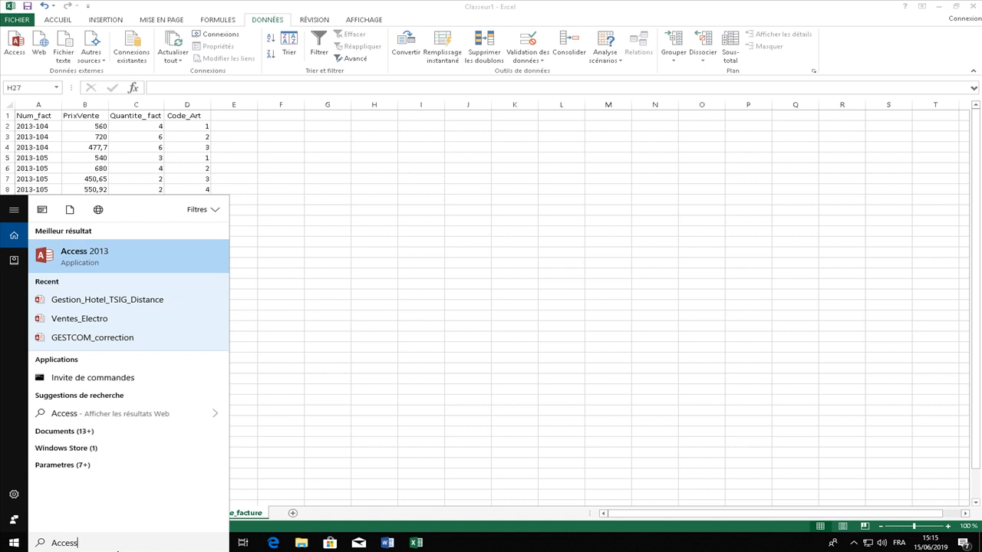
{"action": "left_click", "coordinate": [84, 262]}
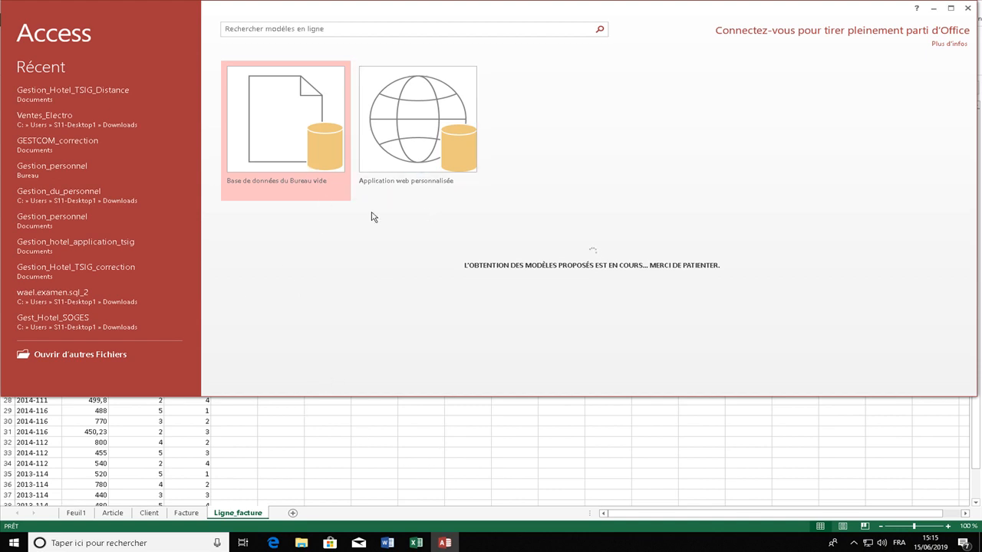
Try to create a blank desktop database named Gestion_commerciale.accdb in the Documents folder, declining to replace an existing file
{"action": "left_click", "coordinate": [299, 116]}
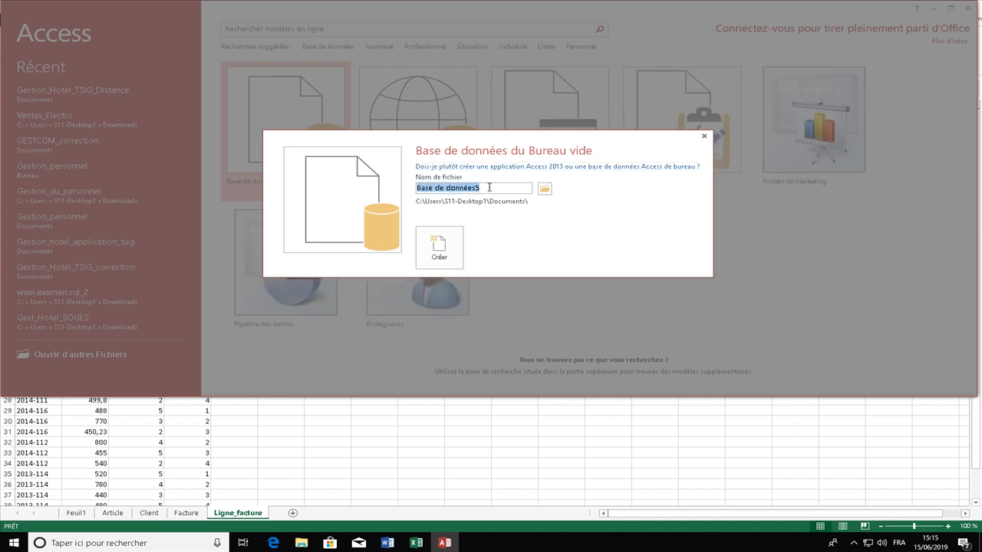
{"action": "type", "text": "gestion_commerciale"}
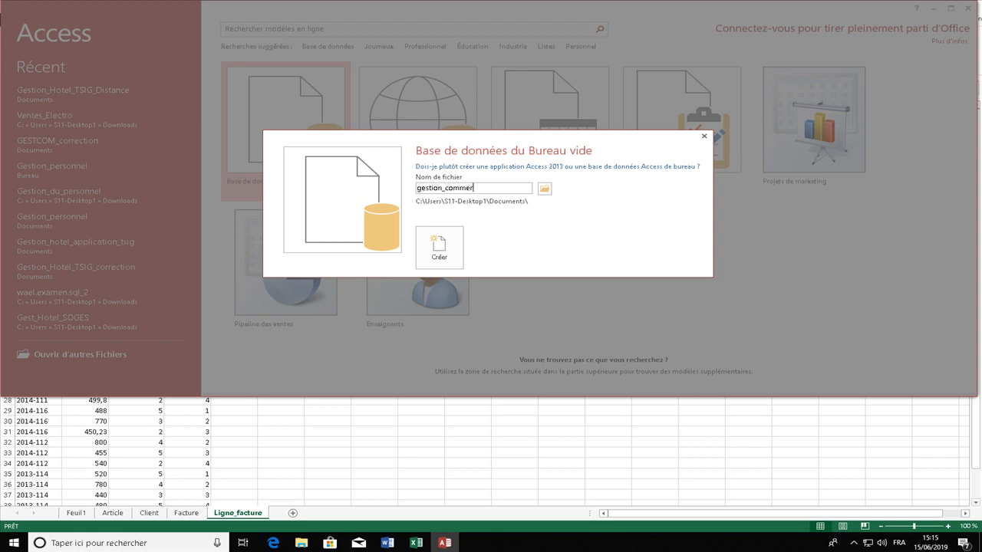
{"action": "left_click", "coordinate": [544, 192]}
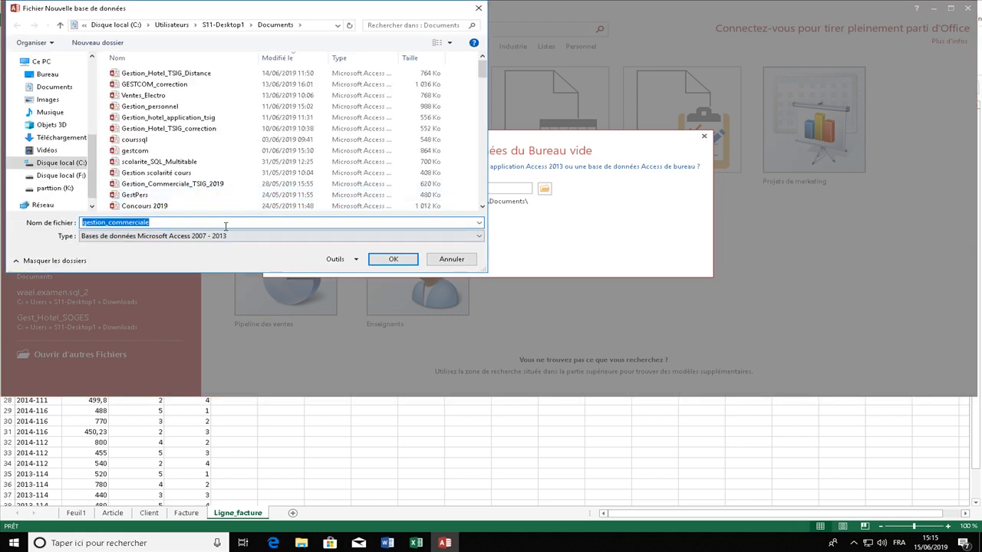
{"action": "left_click", "coordinate": [392, 260]}
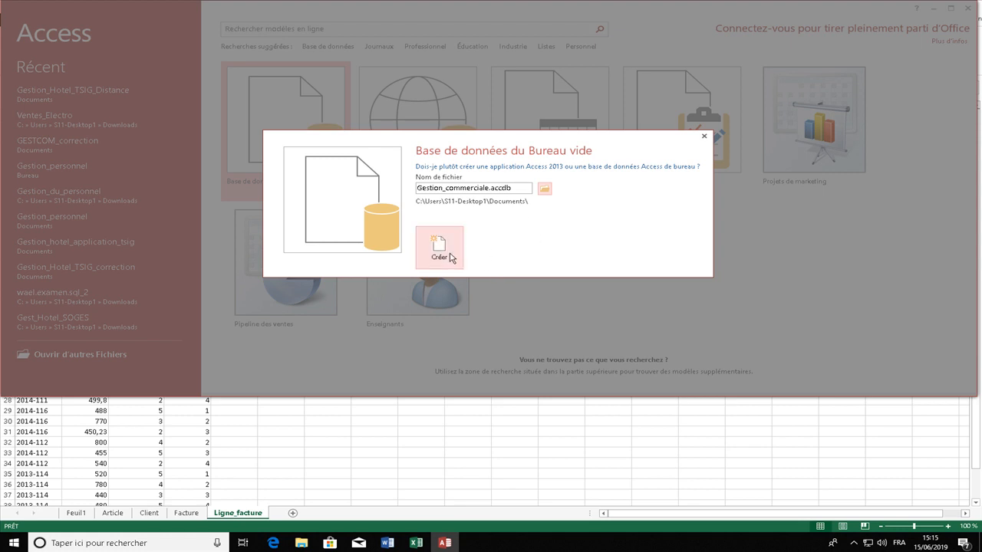
{"action": "left_click", "coordinate": [451, 257]}
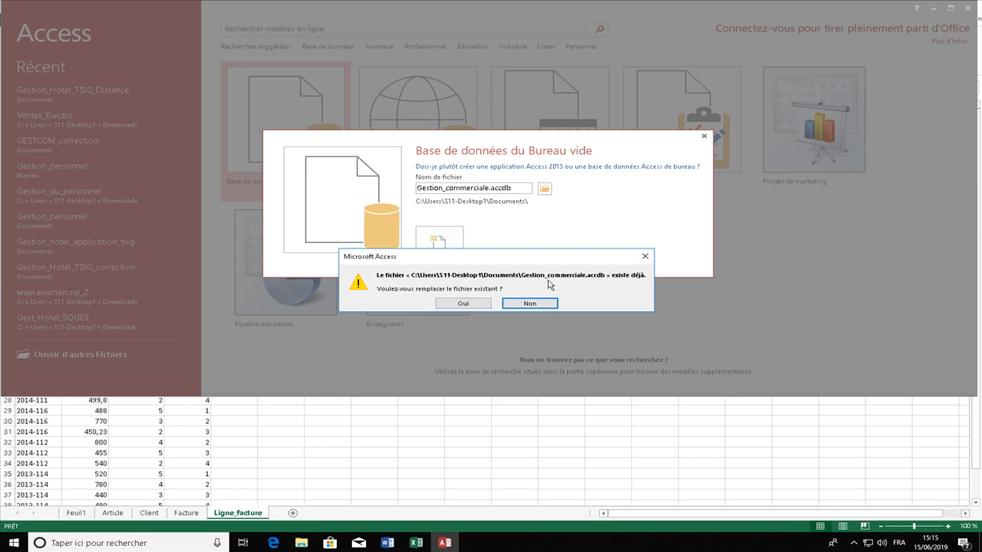
{"action": "left_click", "coordinate": [529, 303]}
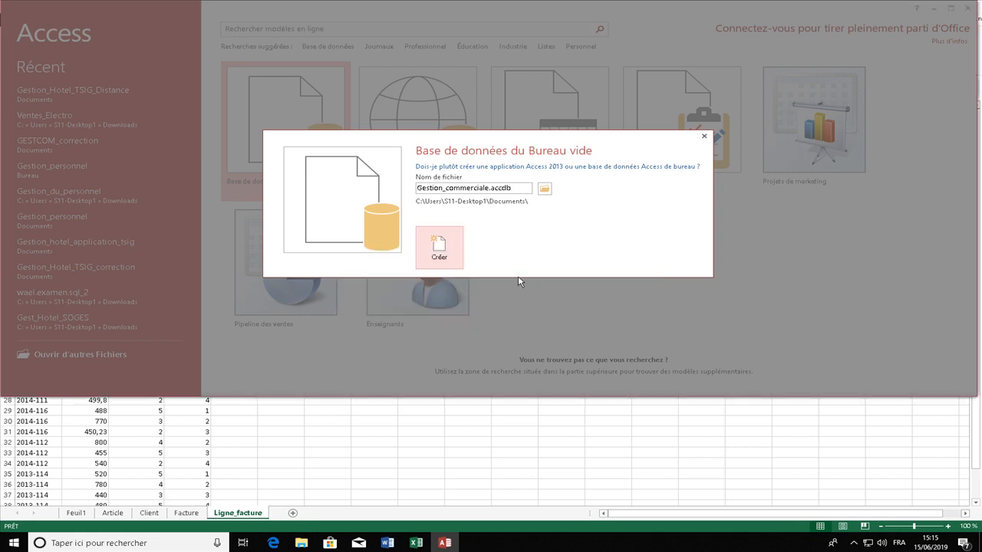
Change the database file name to Gestion_commerciale_distance.accdb, create the database, and close its default empty table
{"action": "double_click", "coordinate": [511, 190]}
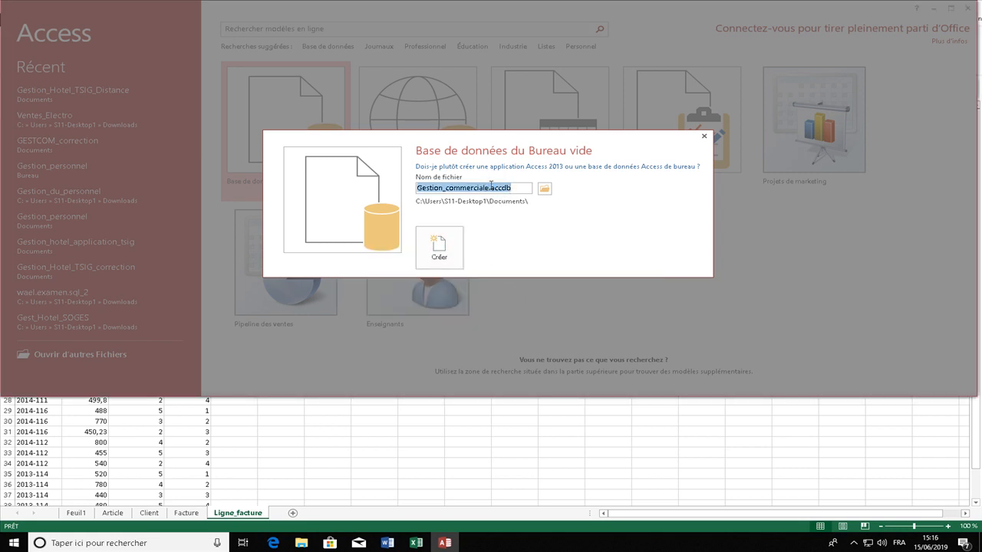
{"action": "left_click", "coordinate": [490, 187]}
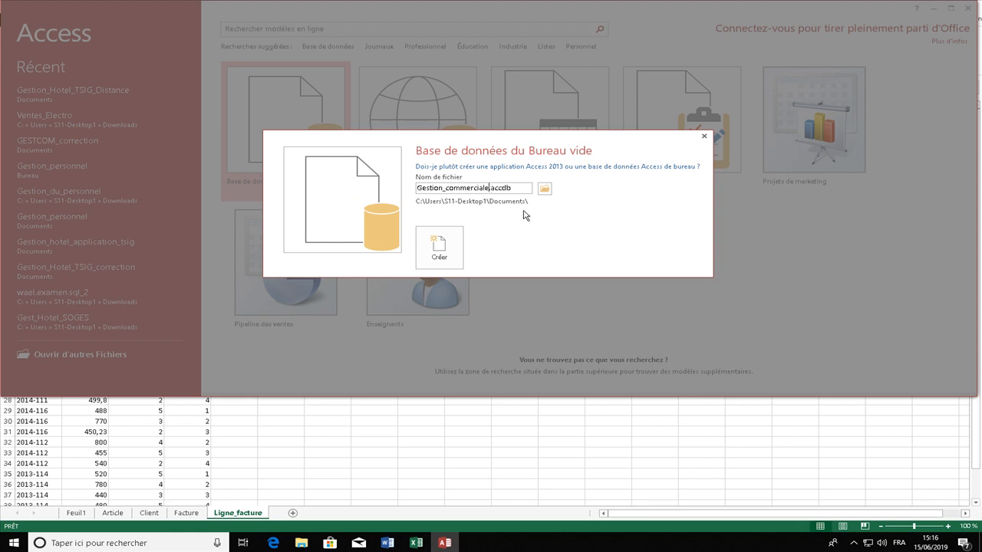
{"action": "type", "text": "_distance"}
{"action": "left_click", "coordinate": [440, 245]}
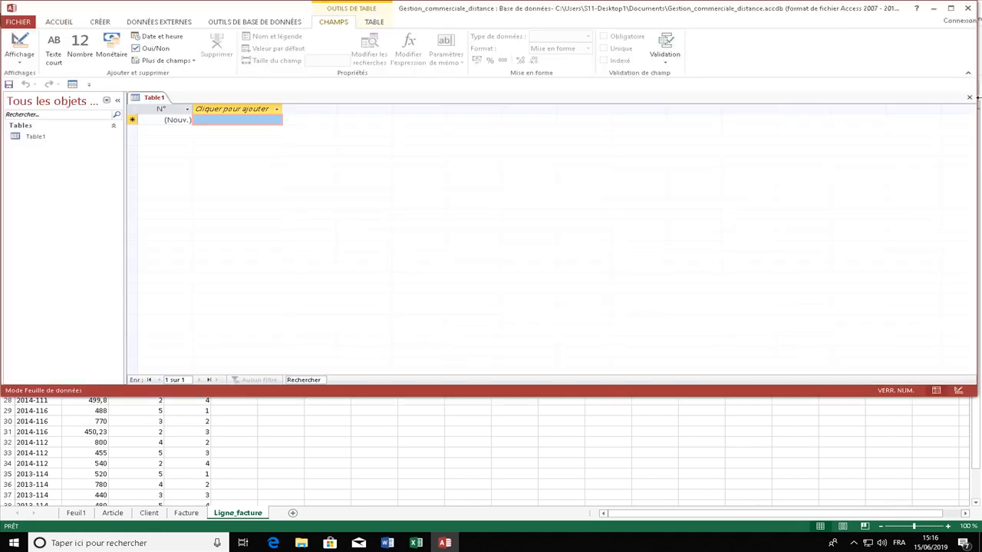
{"action": "left_click", "coordinate": [970, 97]}
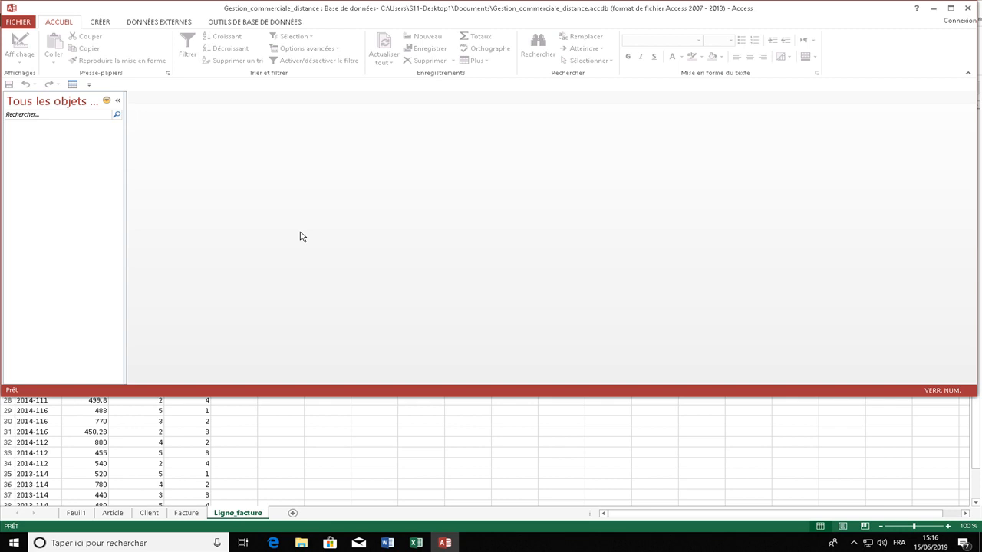
{"action": "left_click", "coordinate": [854, 543]}
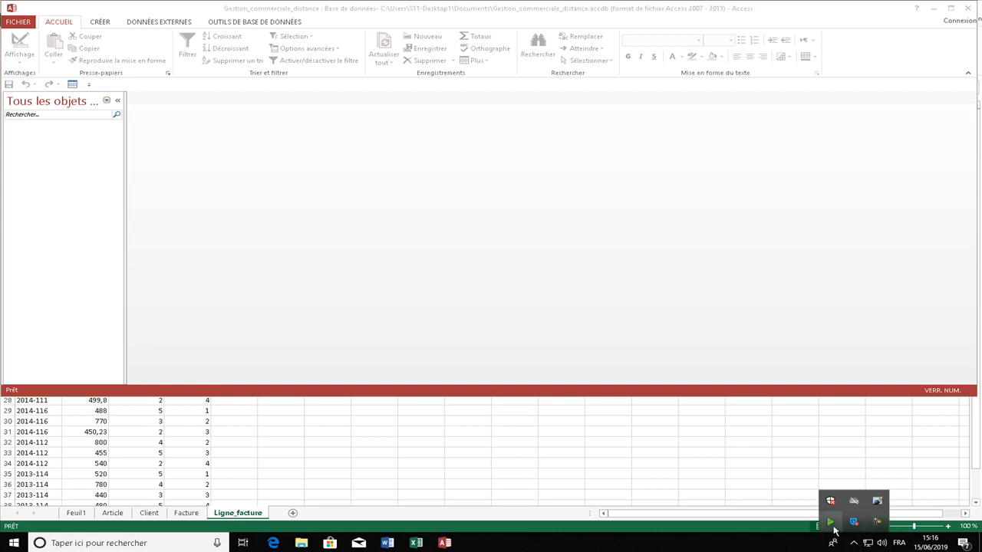
{"action": "double_click", "coordinate": [833, 529]}
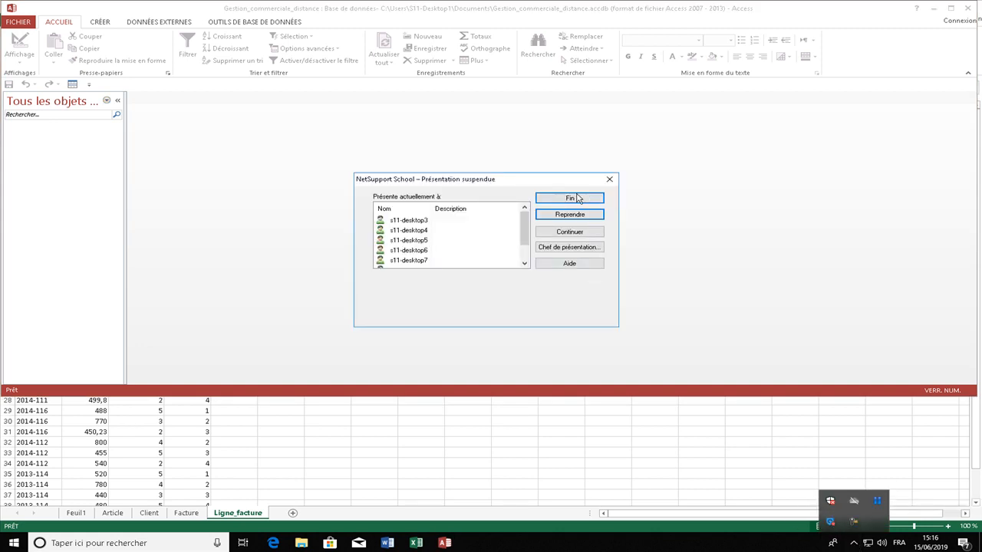
{"action": "left_click", "coordinate": [858, 525]}
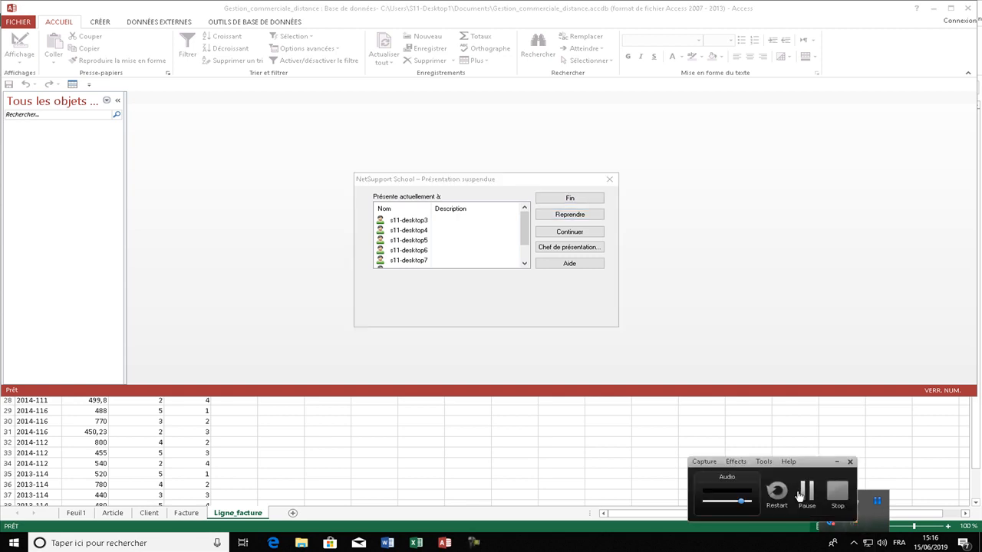